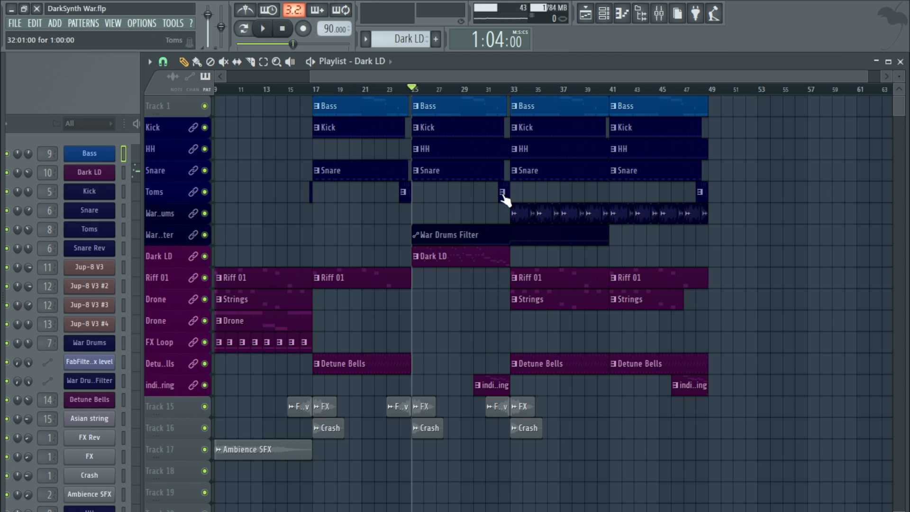
# - Open the Bass pattern in the piano roll to examine its notes and return to the playlist
pyautogui.scroll(2, 505, 197)
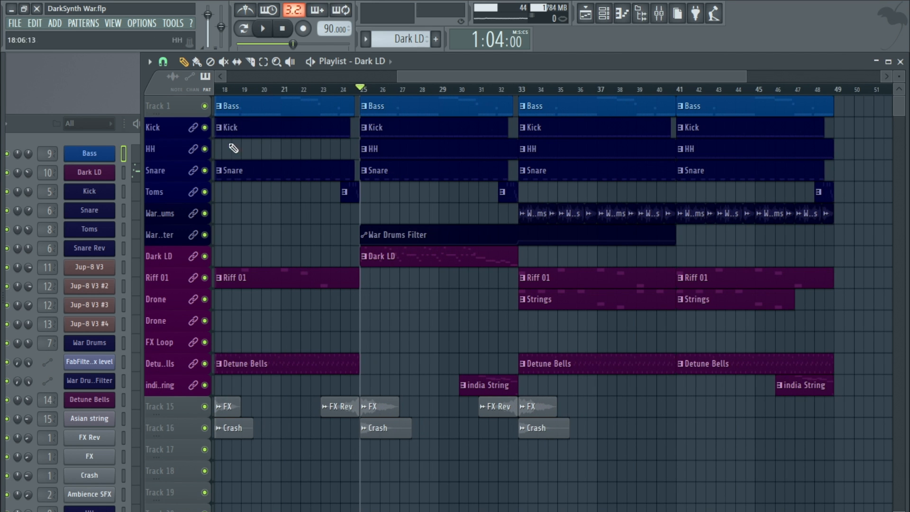
pyautogui.keyDown('ctrl'); pyautogui.click(204, 127); pyautogui.keyUp('ctrl')
pyautogui.doubleClick(428, 108)
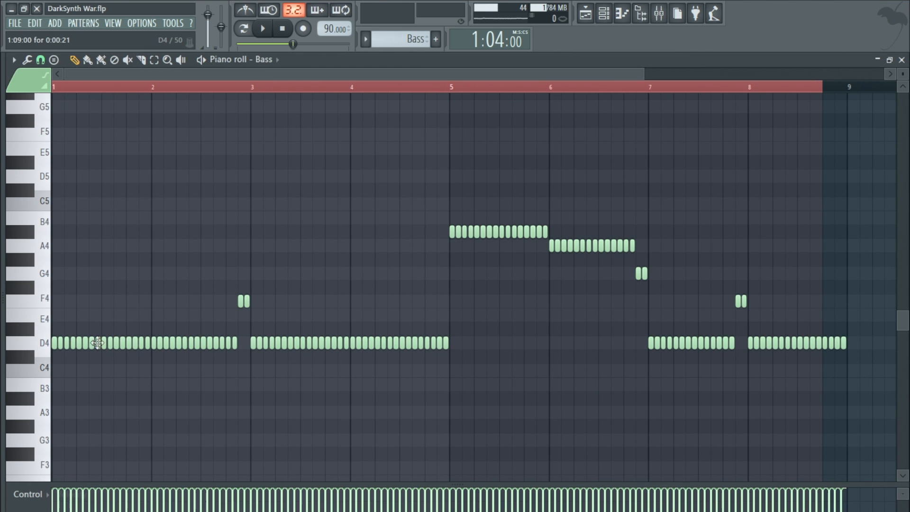
pyautogui.click(901, 59)
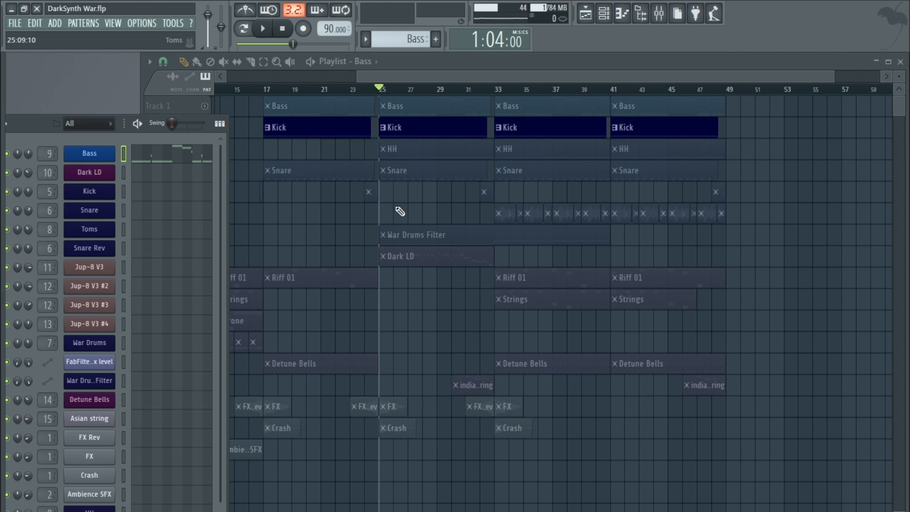
# - Solo the Kick track in the playlist and open the kick's mixer channel
pyautogui.rightClick(425, 213)
pyautogui.scroll(2, 426, 212)
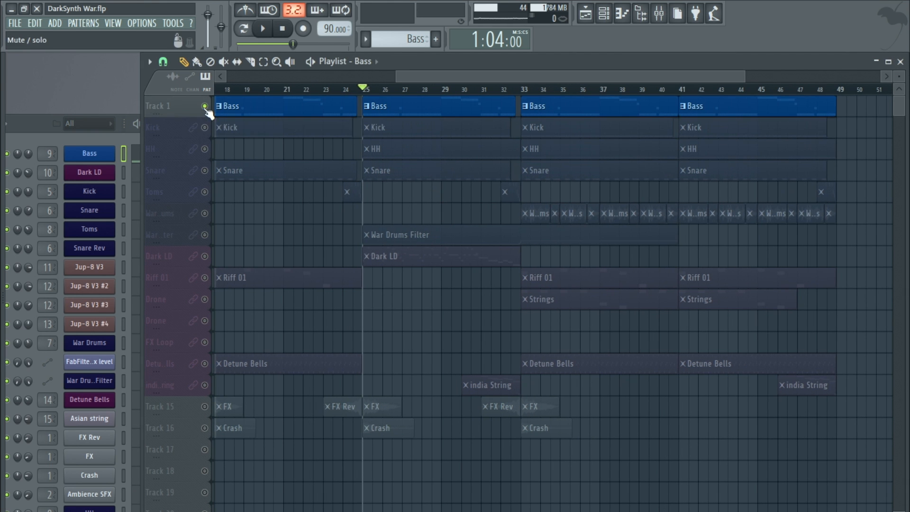
pyautogui.click(372, 130)
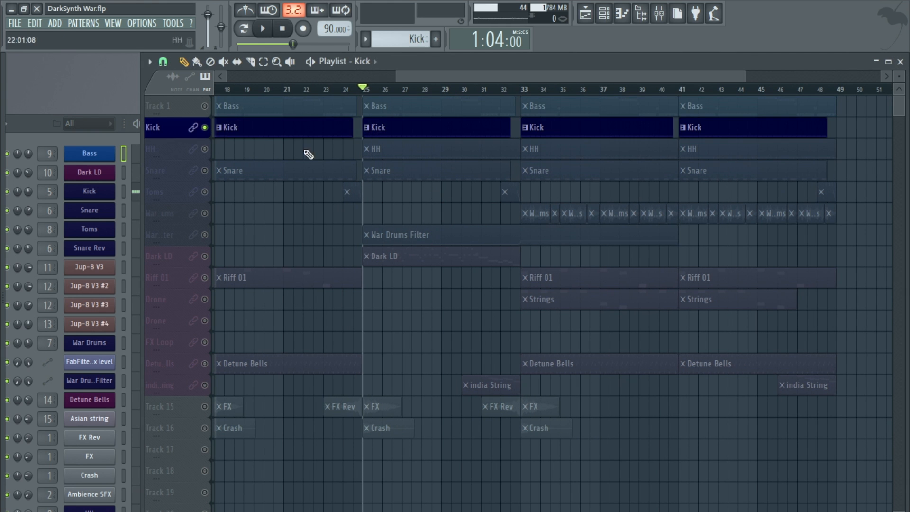
pyautogui.doubleClick(46, 192)
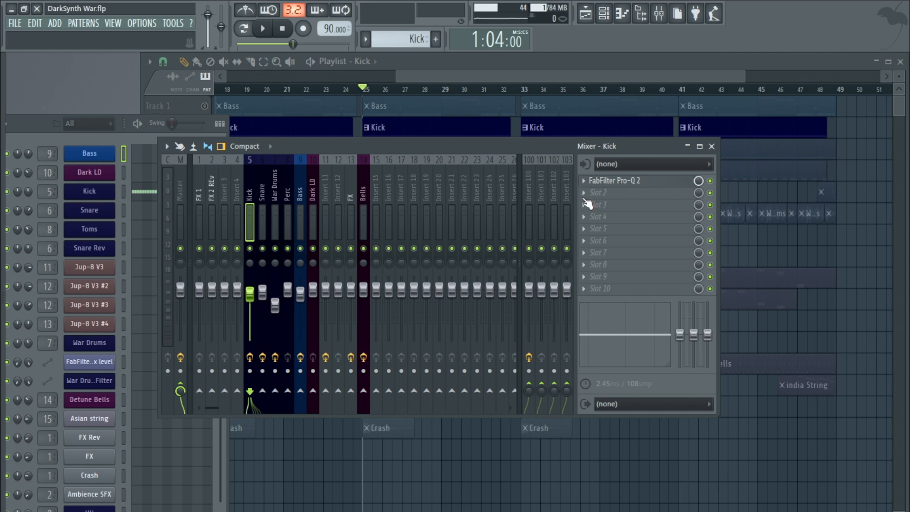
# - Check the effect chains on the Bass and Kick mixer channels and examine the kick's FabFilter Pro-Q 2 curve
pyautogui.click(294, 185)
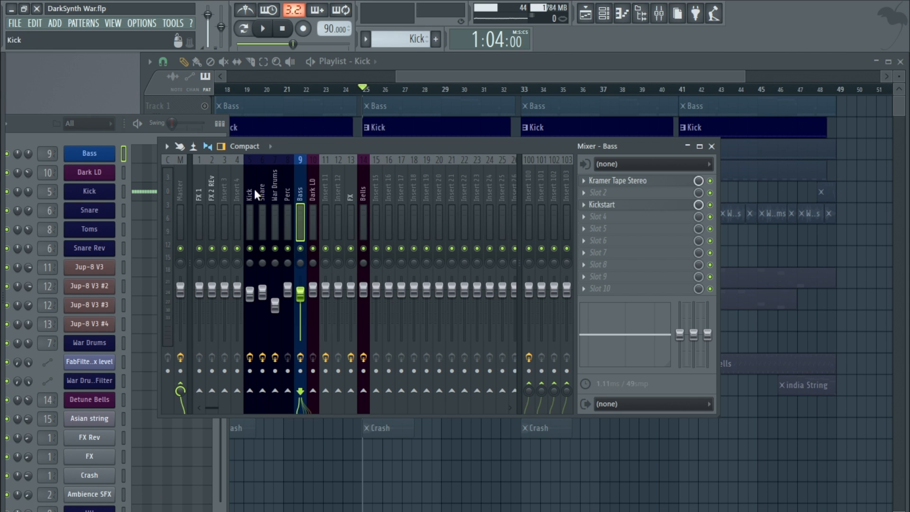
pyautogui.click(249, 184)
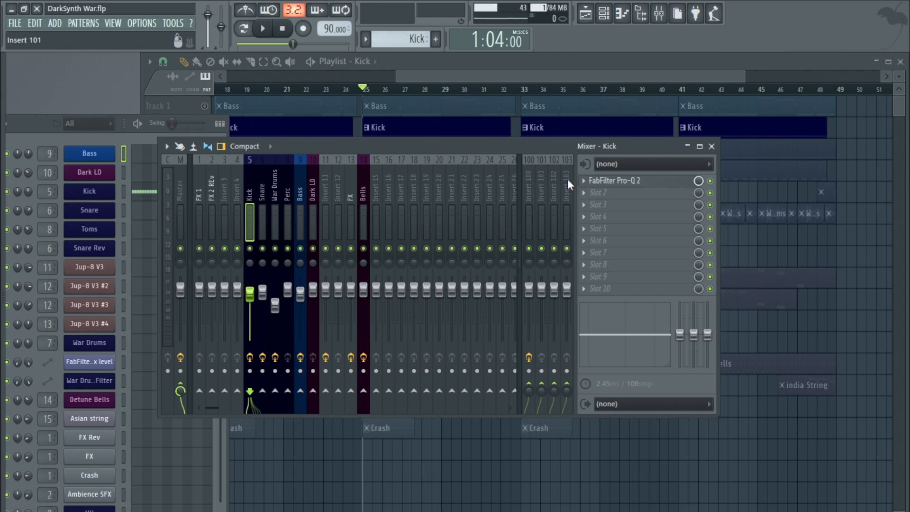
pyautogui.click(649, 182)
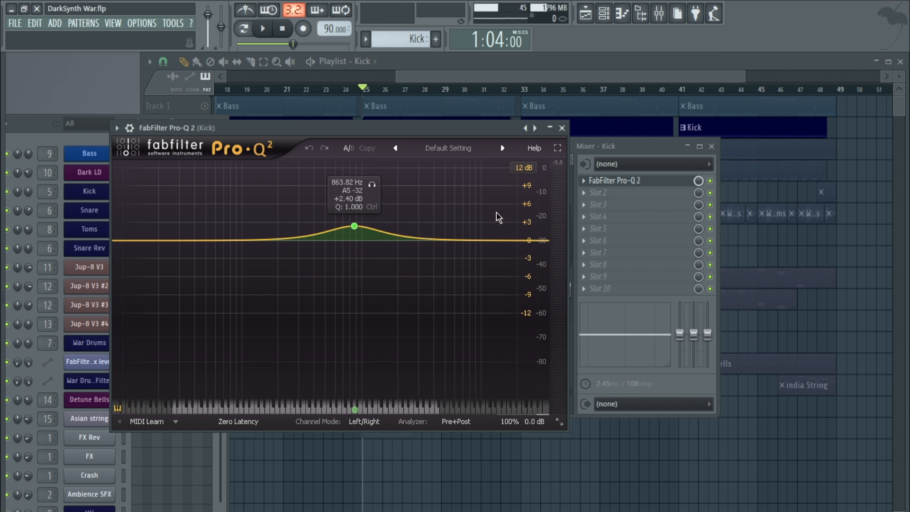
# - Load Fruity Parametric EQ 2 into slot 2 of the Kick mixer channel and reposition its window
pyautogui.click(589, 195)
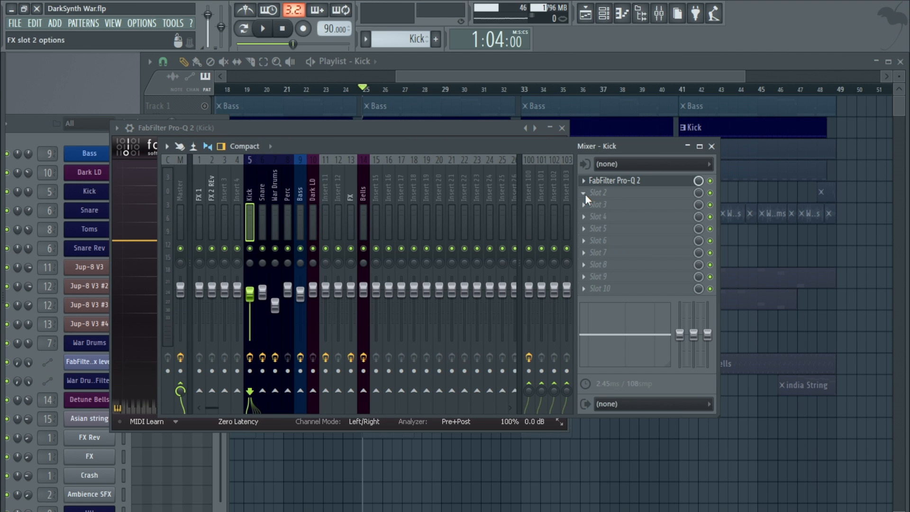
pyautogui.click(585, 194)
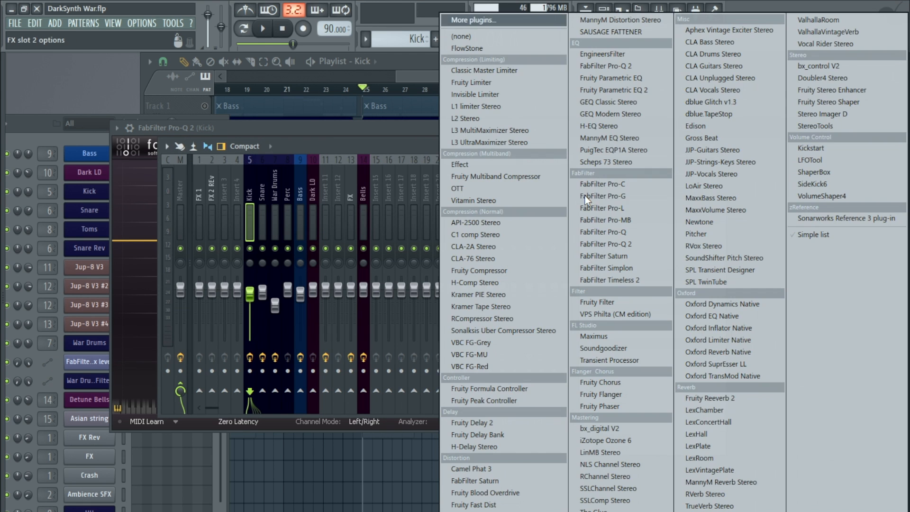
pyautogui.click(651, 89)
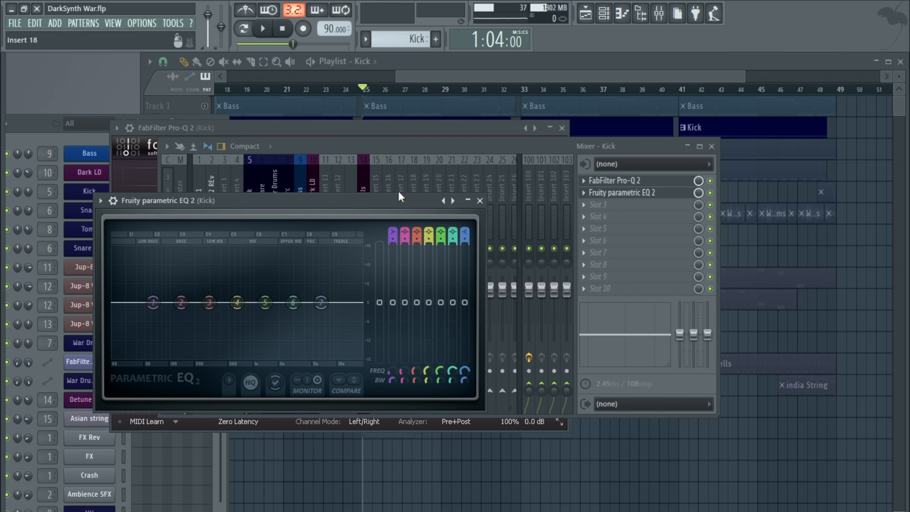
pyautogui.moveTo(367, 201); pyautogui.dragTo(433, 182)
# - Recheck the kick's Pro-Q 2 boost and raise band 5 of Fruity Parametric EQ 2 at about 913 Hz to match it
pyautogui.click(610, 181)
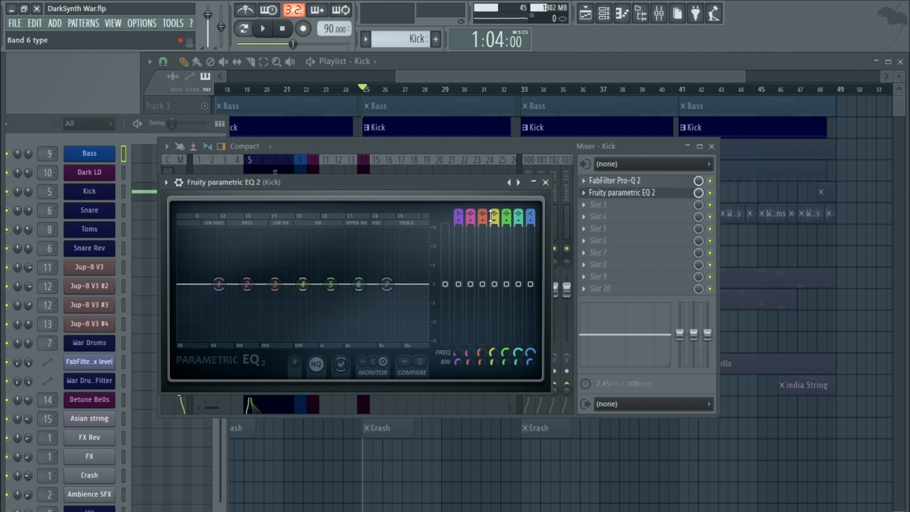
pyautogui.click(656, 182)
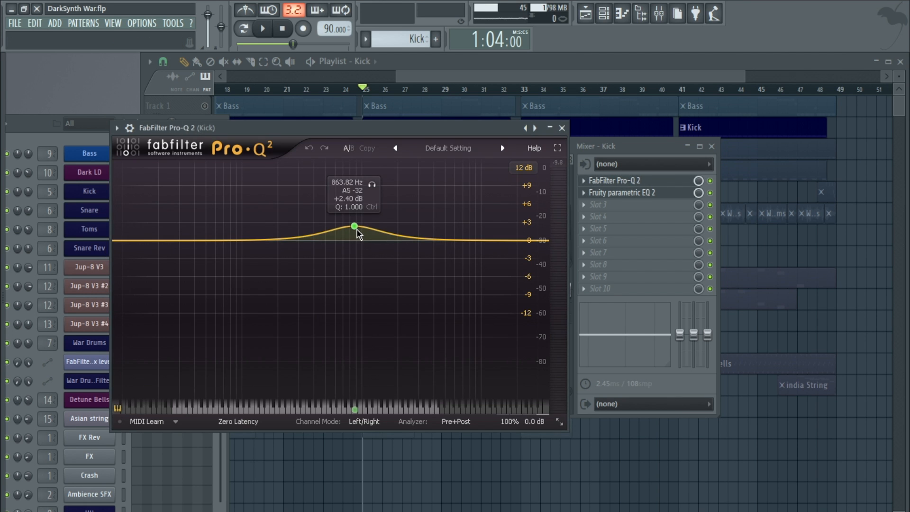
pyautogui.click(562, 128)
pyautogui.click(646, 194)
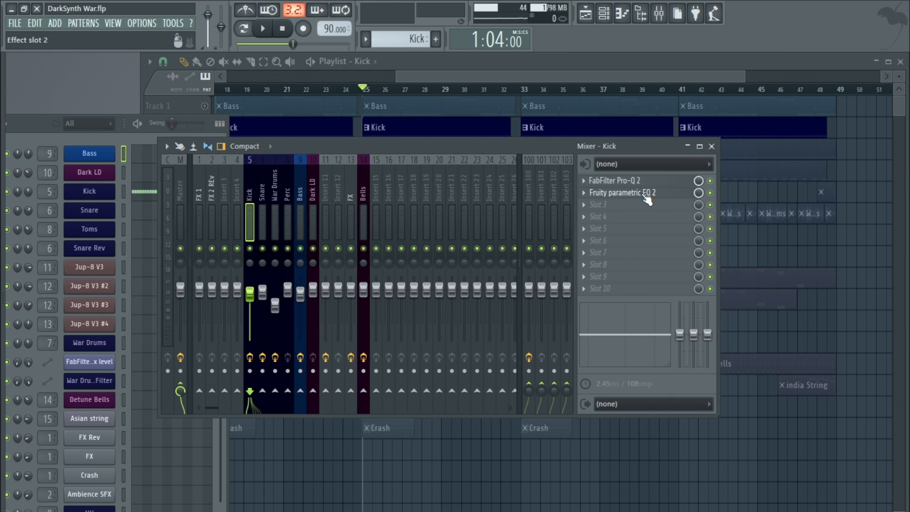
pyautogui.click(637, 193)
pyautogui.moveTo(333, 285); pyautogui.dragTo(316, 273)
# - Place the kick's two EQ windows side by side and briefly play the kick to view its spectrum
pyautogui.moveTo(427, 178); pyautogui.dragTo(333, 156)
pyautogui.click(616, 180)
pyautogui.moveTo(154, 127); pyautogui.dragTo(353, 131)
pyautogui.click(263, 28)
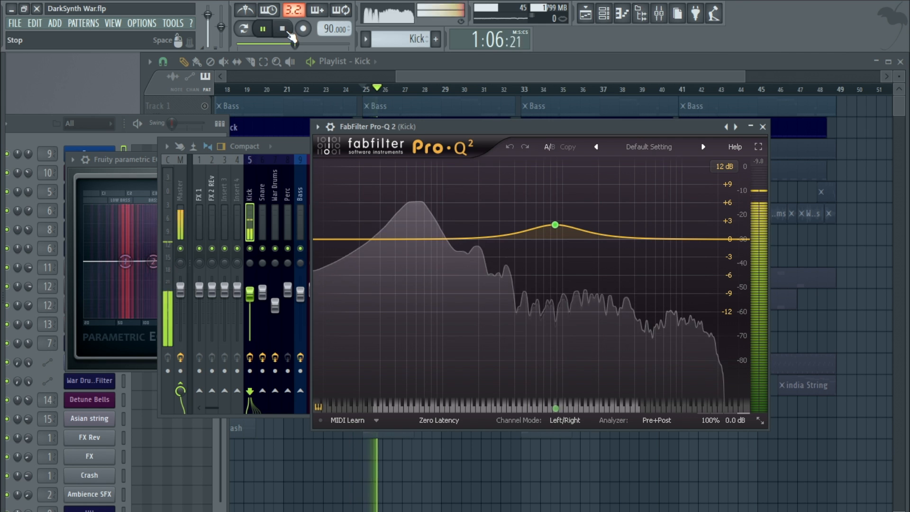
pyautogui.click(283, 29)
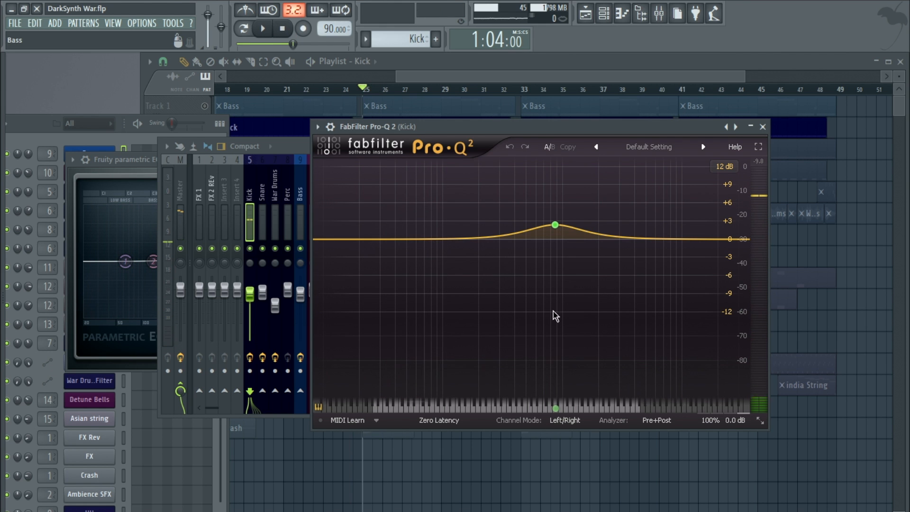
# - Compare the mid boost in Fruity Parametric EQ 2 and Pro-Q 2 while playing the kick briefly
pyautogui.click(147, 163)
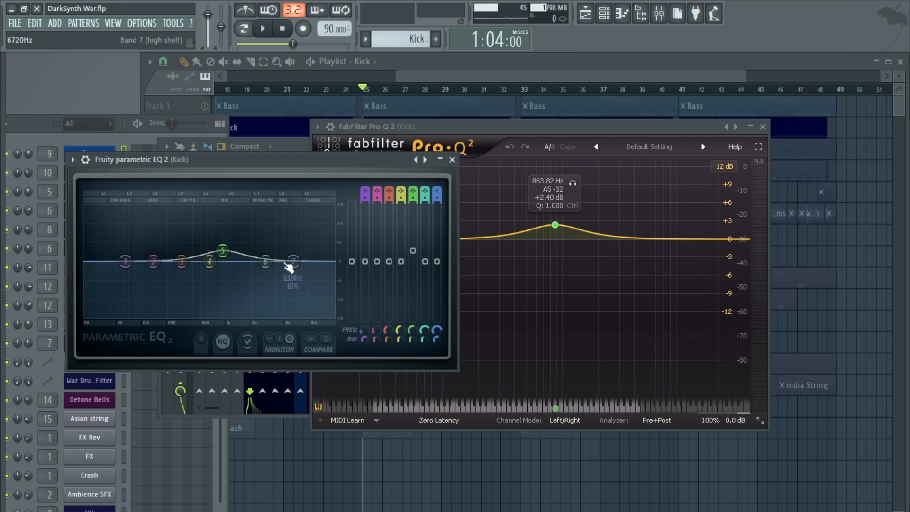
pyautogui.click(579, 124)
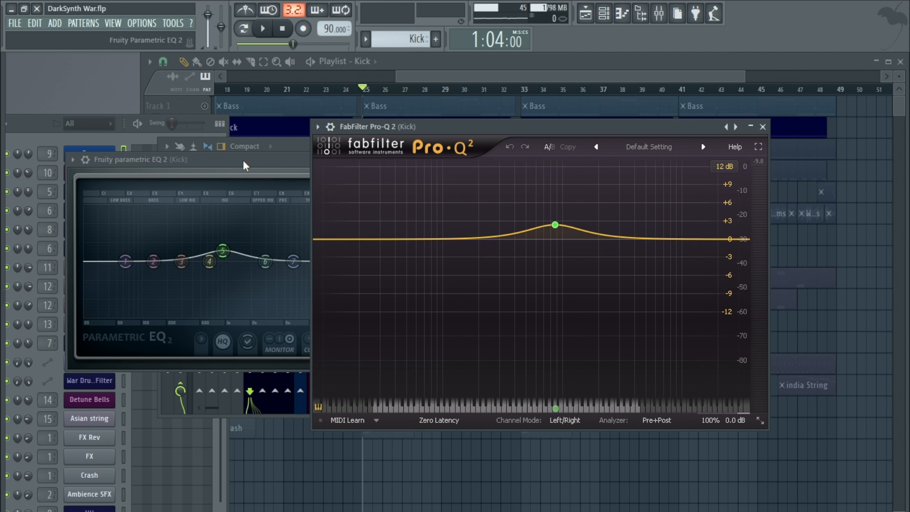
pyautogui.click(213, 219)
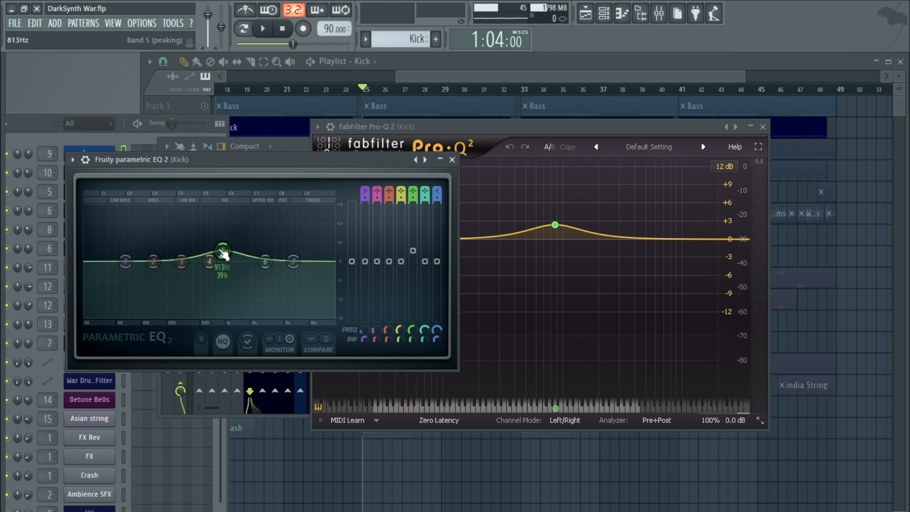
pyautogui.click(269, 29)
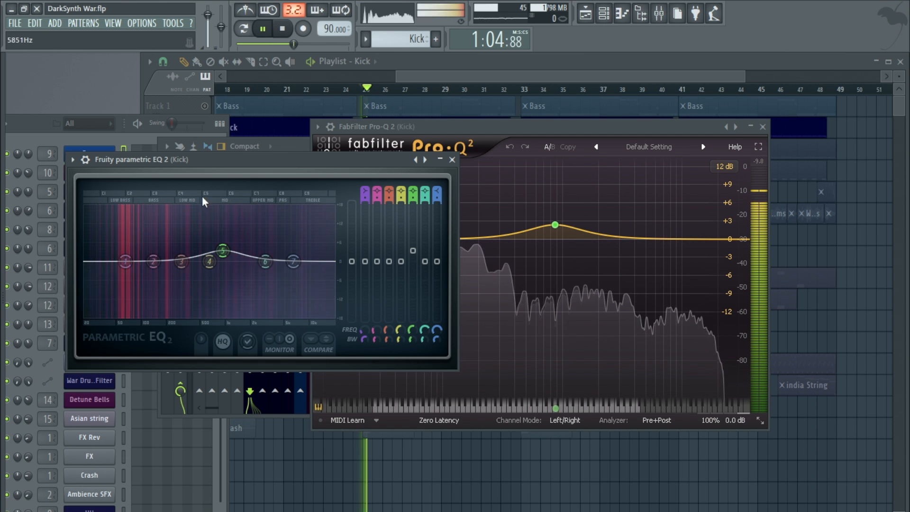
pyautogui.click(291, 31)
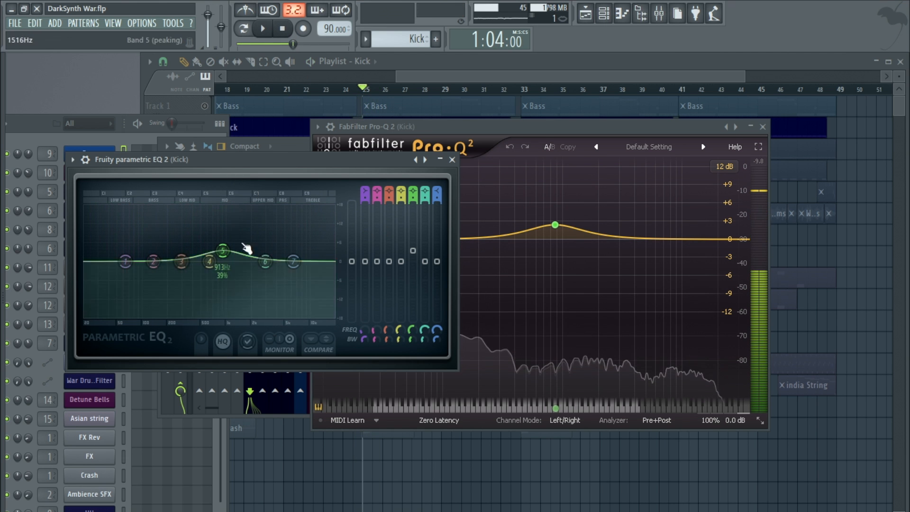
# - Close both EQ windows and remove FabFilter Pro-Q 2 from slot 1 of the Kick mixer channel
pyautogui.click(452, 159)
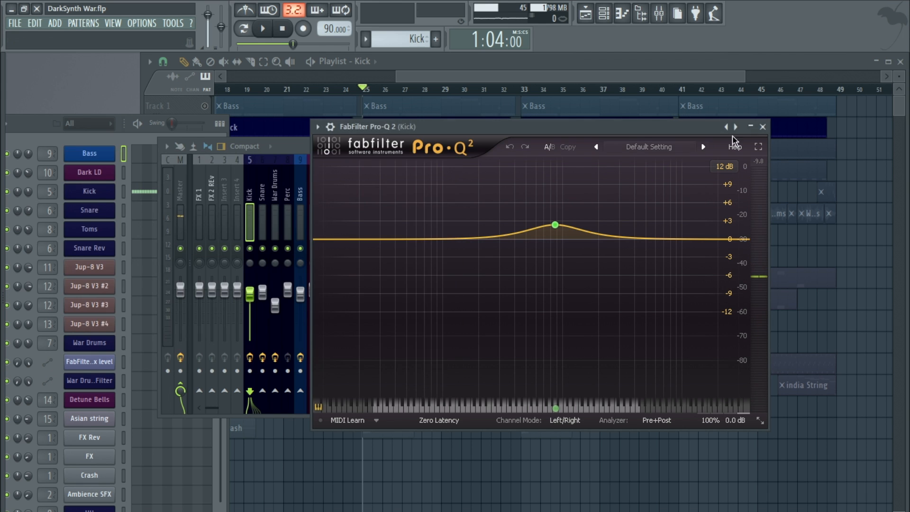
pyautogui.click(762, 127)
pyautogui.click(584, 183)
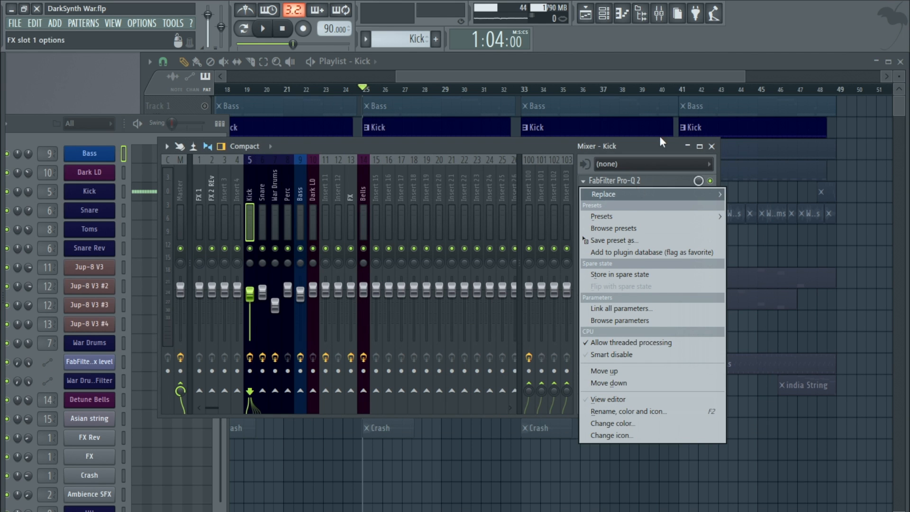
pyautogui.moveTo(608, 200)
pyautogui.click(496, 40)
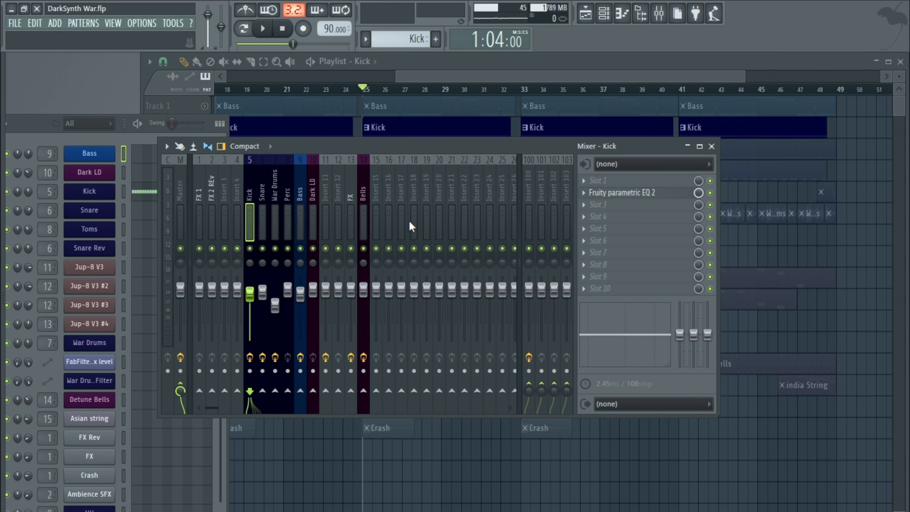
# - Start playback of the soloed kick and unmute the HH track so both play together in the playlist
pyautogui.click(263, 29)
pyautogui.moveTo(409, 144); pyautogui.dragTo(408, 254)
pyautogui.click(351, 147)
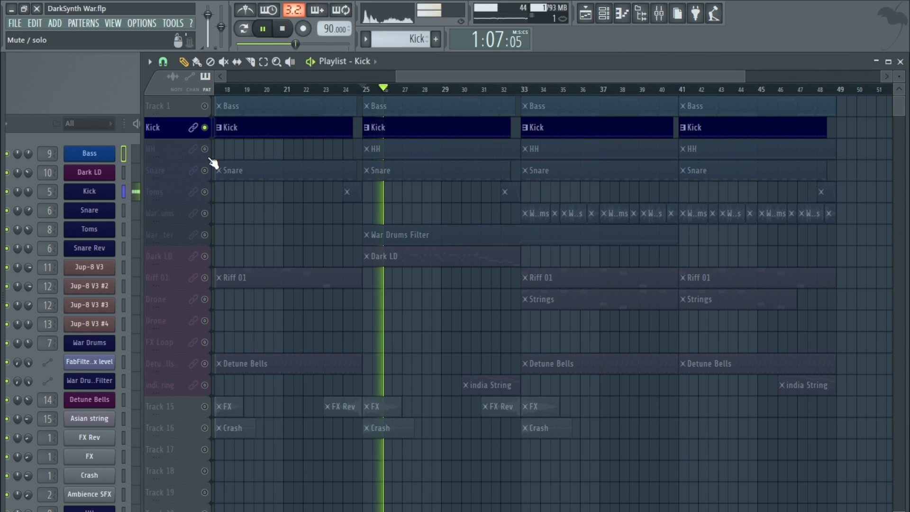
pyautogui.click(205, 150)
pyautogui.click(370, 143)
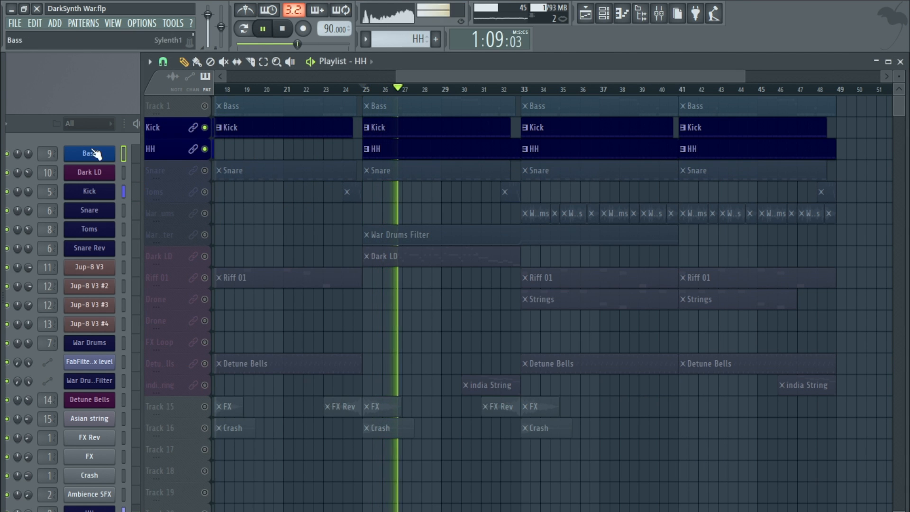
# - Inspect the Perc mixer channel's effect slots and close the mixer
pyautogui.click(50, 138)
pyautogui.press('F9')
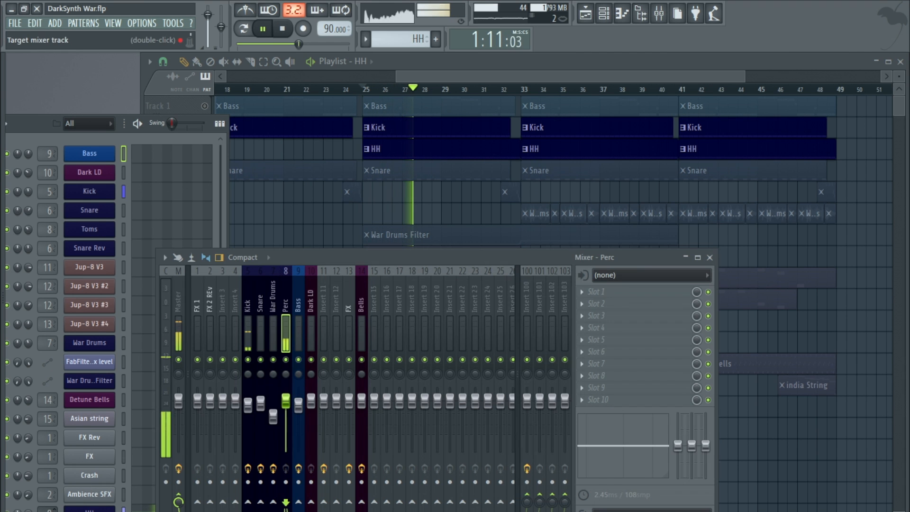
pyautogui.click(709, 257)
# - Stop playback, solo the Bass track in the playlist and play it
pyautogui.press('space')
pyautogui.click(218, 110)
pyautogui.rightClick(209, 106)
pyautogui.press('space')
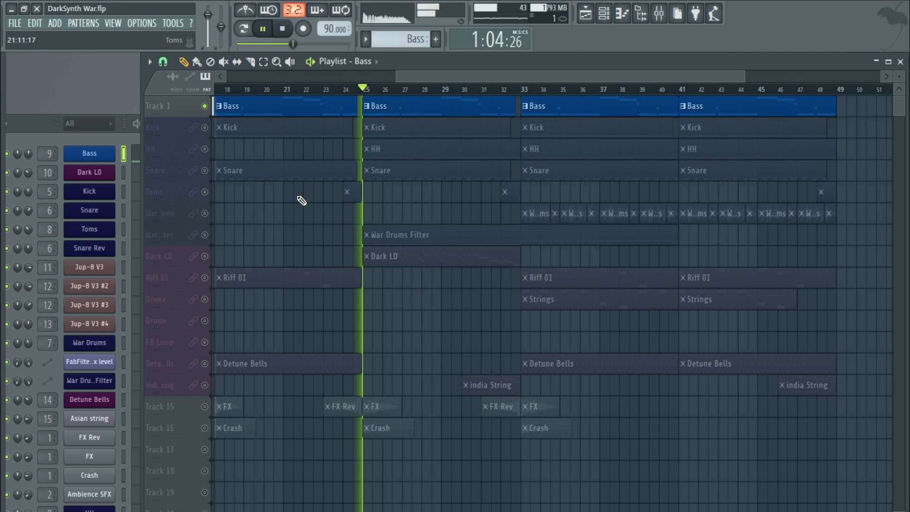
# - Stop playback and examine the Kramer Tape Stereo settings on the Bass mixer channel
pyautogui.doubleClick(46, 154)
pyautogui.press('space')
pyautogui.moveTo(442, 257); pyautogui.dragTo(402, 140)
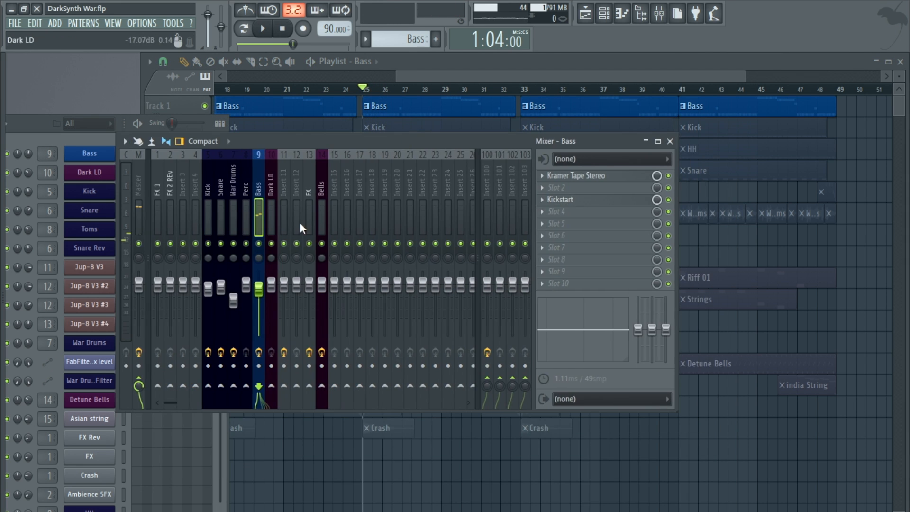
pyautogui.click(603, 177)
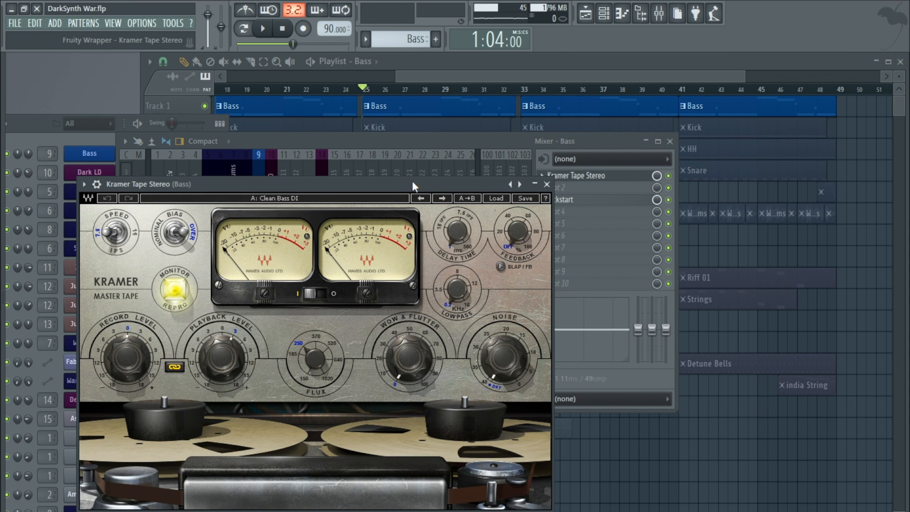
pyautogui.moveTo(410, 180); pyautogui.dragTo(433, 132)
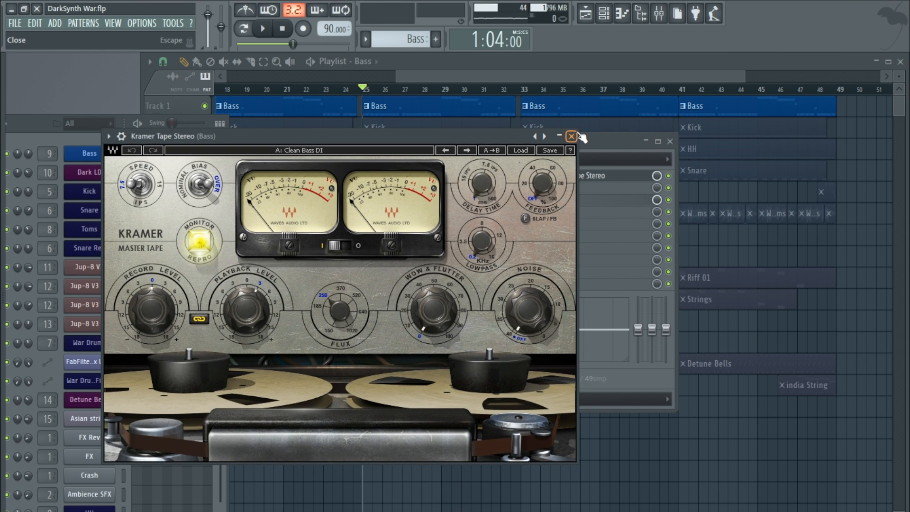
pyautogui.click(572, 137)
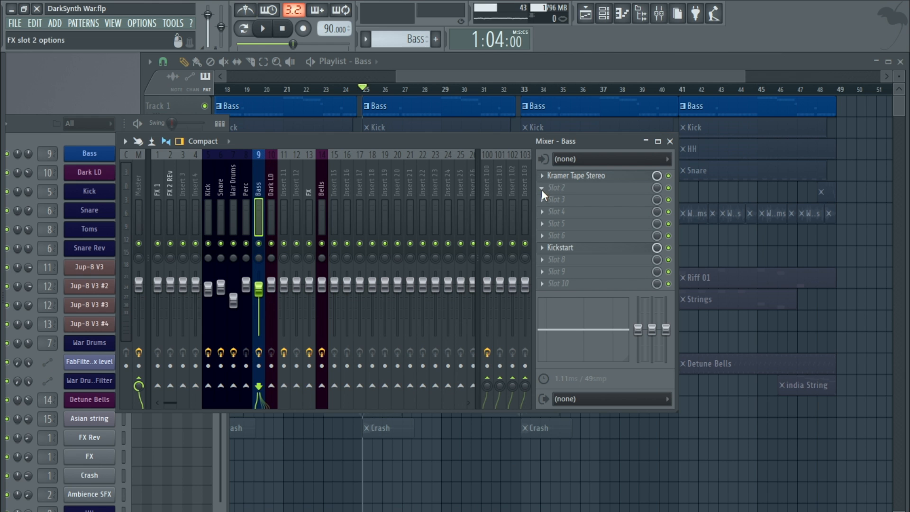
# - Load Soundgoodizer into slot 2 of the Bass mixer channel
pyautogui.click(542, 190)
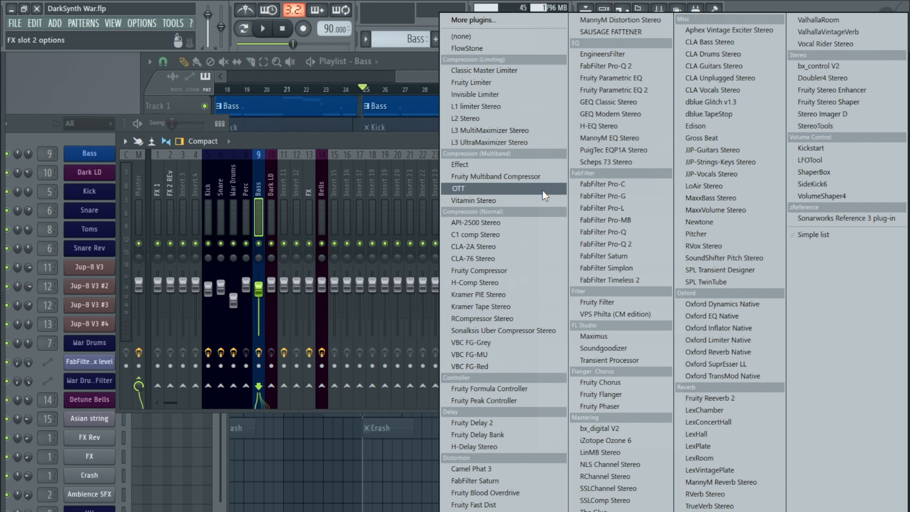
pyautogui.click(604, 349)
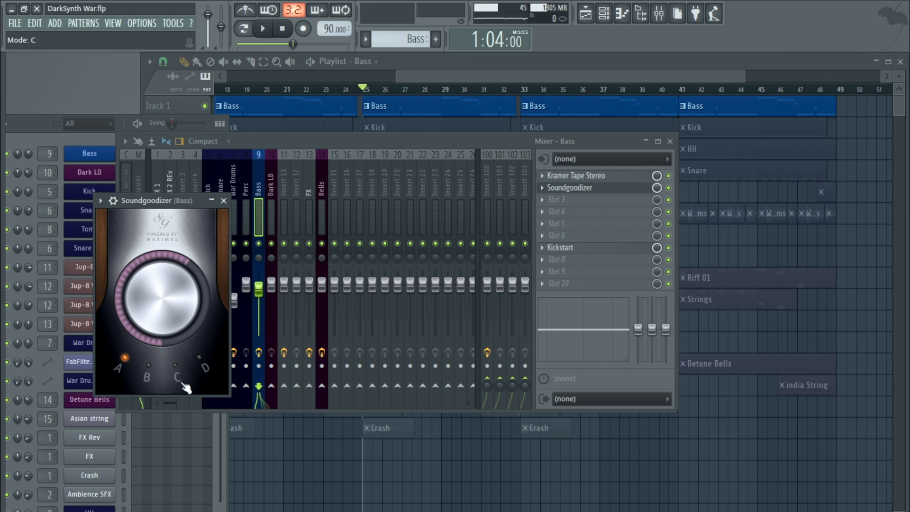
# - Play the bass, switch from Kramer Tape Stereo to Soundgoodizer on its channel, and raise the Soundgoodizer amount slightly in mode A
pyautogui.moveTo(157, 200); pyautogui.dragTo(382, 162)
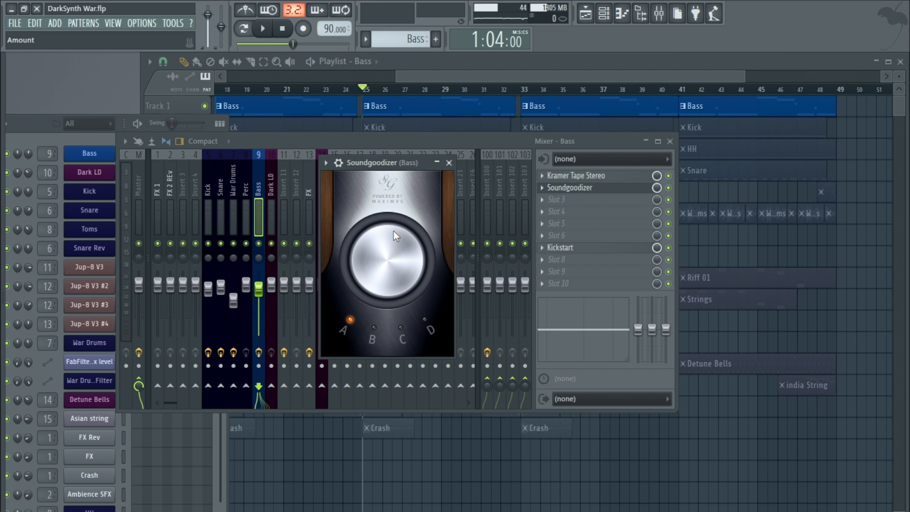
pyautogui.click(668, 177)
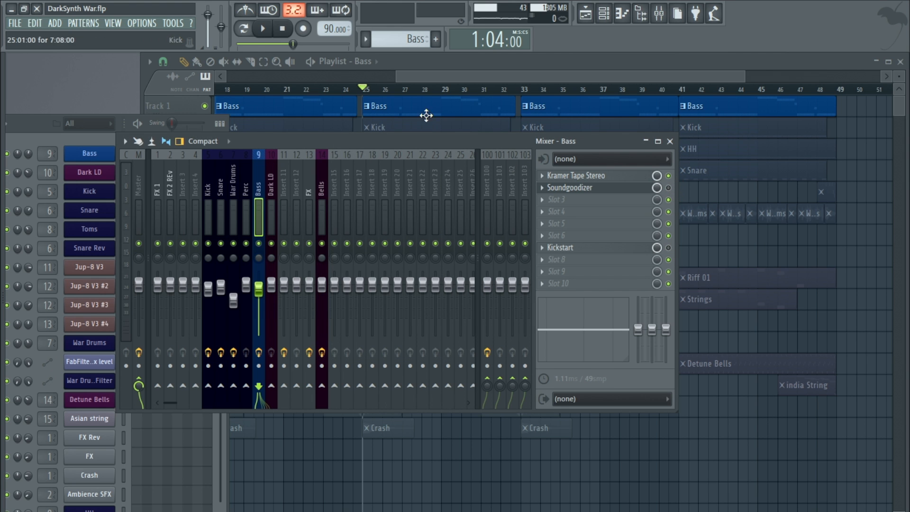
pyautogui.press('space')
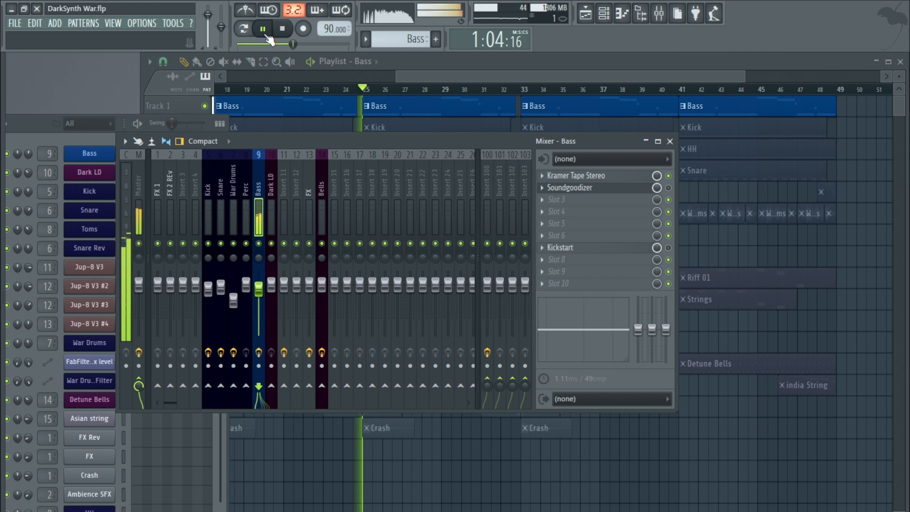
pyautogui.click(669, 188)
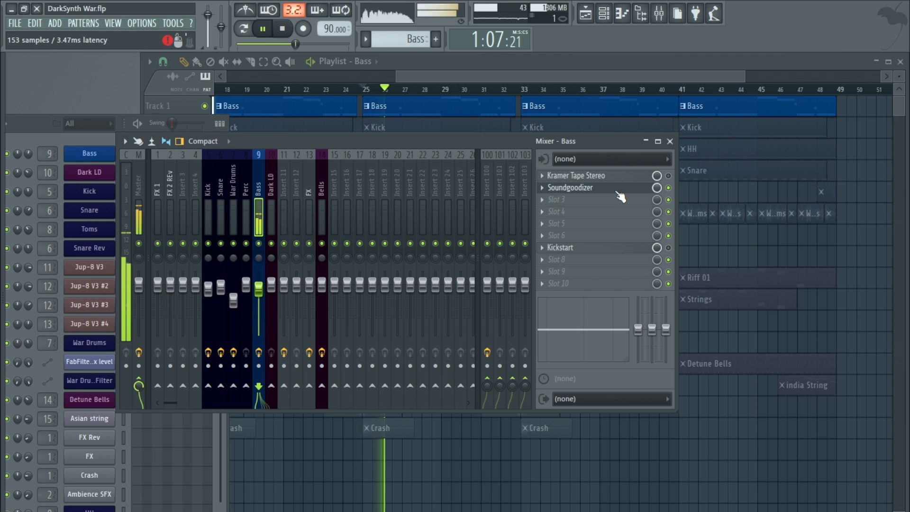
pyautogui.click(577, 189)
pyautogui.moveTo(388, 263)
pyautogui.mouseDown()
pyautogui.moveTo(388, 241)
pyautogui.moveTo(388, 251)
pyautogui.mouseUp()
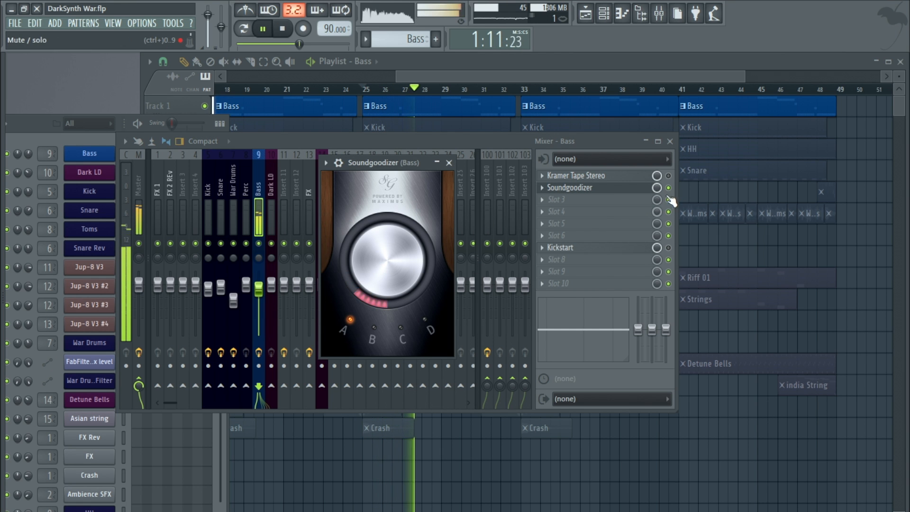
# - Compare Kramer Tape Stereo with Soundgoodizer on the playing bass, leave only Soundgoodizer active of the two, and stop playback
pyautogui.click(668, 177)
pyautogui.click(668, 188)
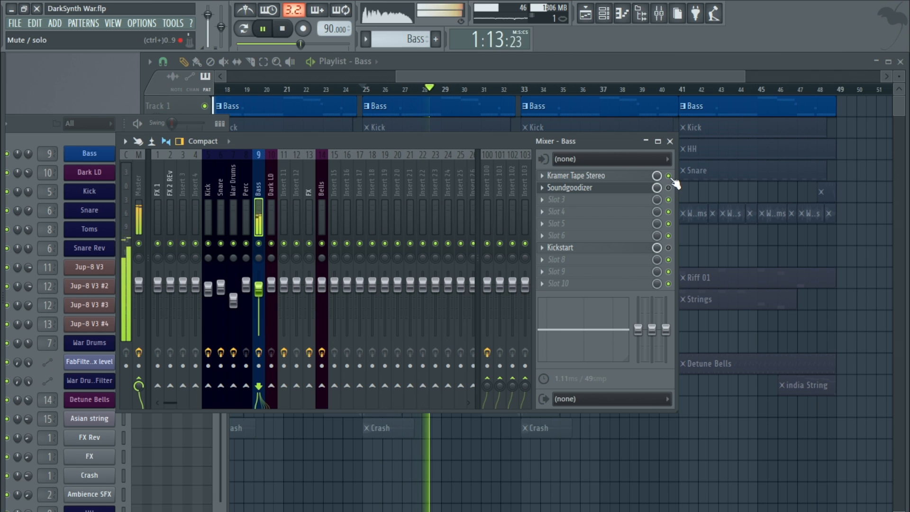
pyautogui.click(669, 188)
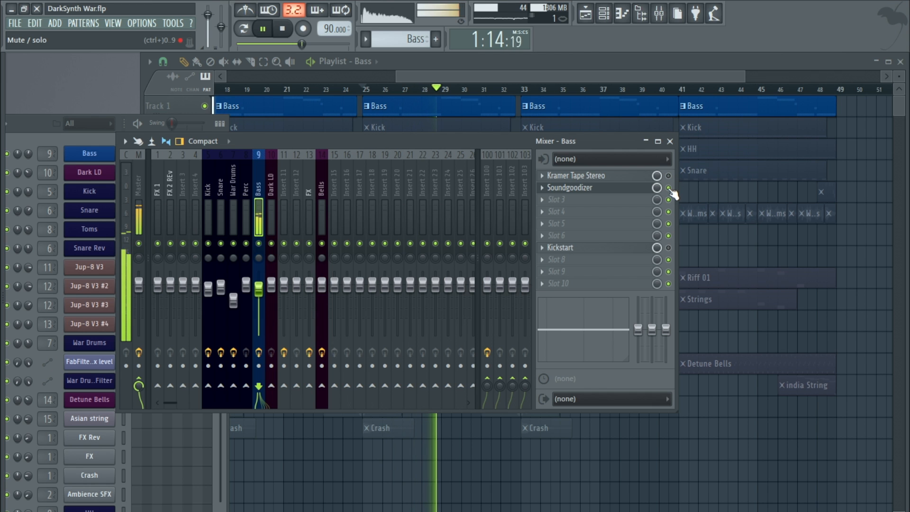
pyautogui.click(283, 30)
pyautogui.click(285, 31)
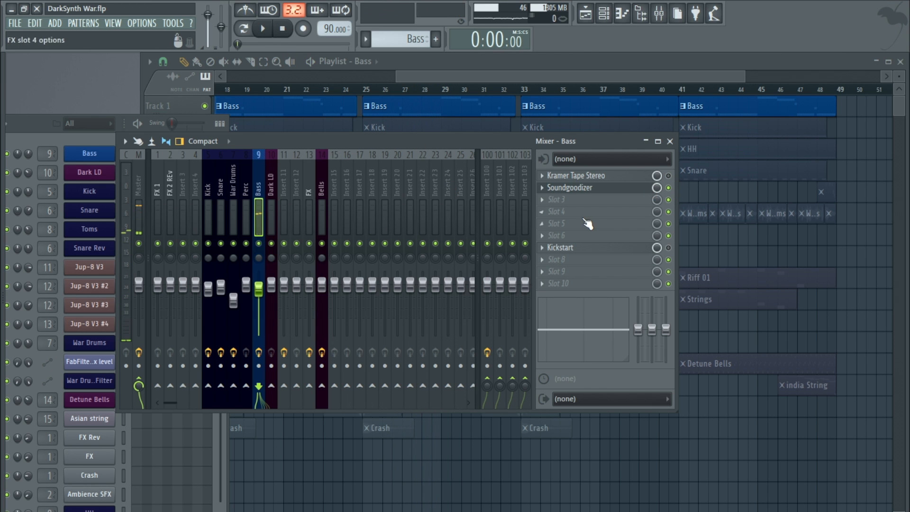
# - Load Maximus into slot 3 of the Bass channel and apply its Soundgoodizer preset "a"
pyautogui.click(592, 188)
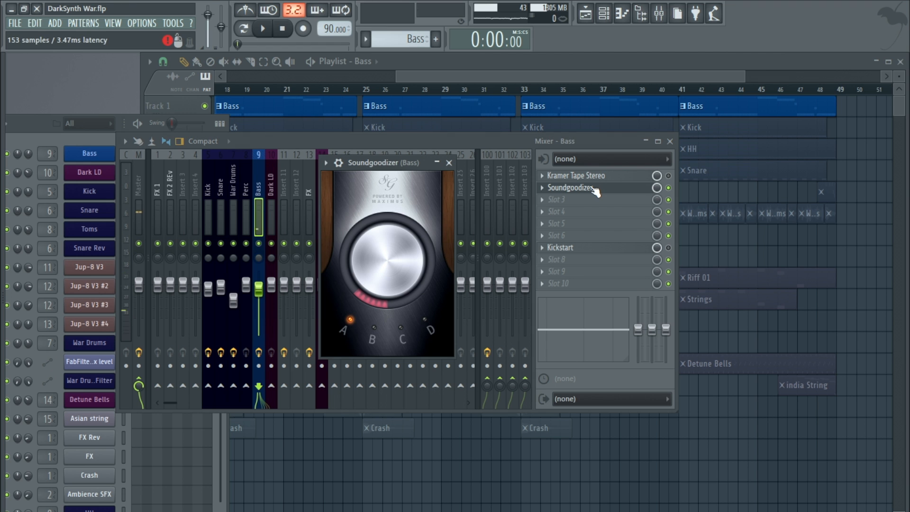
pyautogui.click(541, 199)
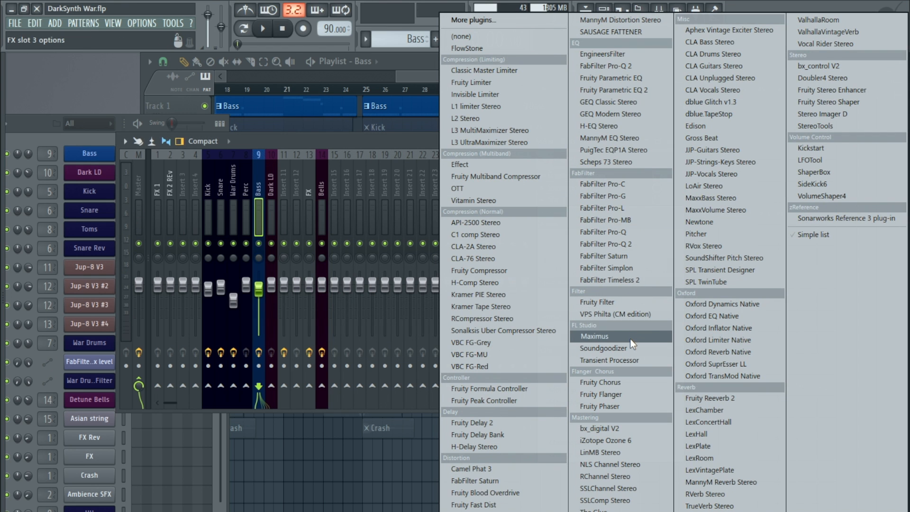
pyautogui.click(629, 339)
pyautogui.moveTo(347, 233); pyautogui.dragTo(388, 167)
pyautogui.click(174, 166)
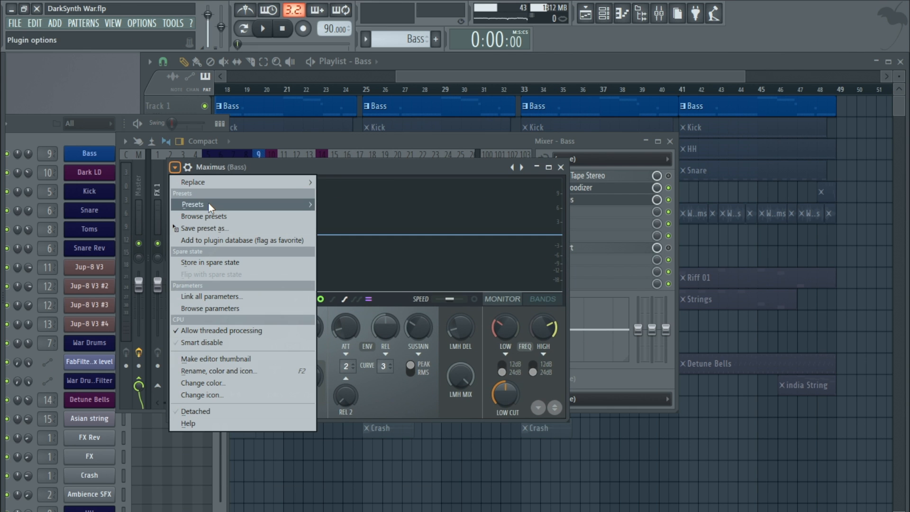
pyautogui.moveTo(209, 202)
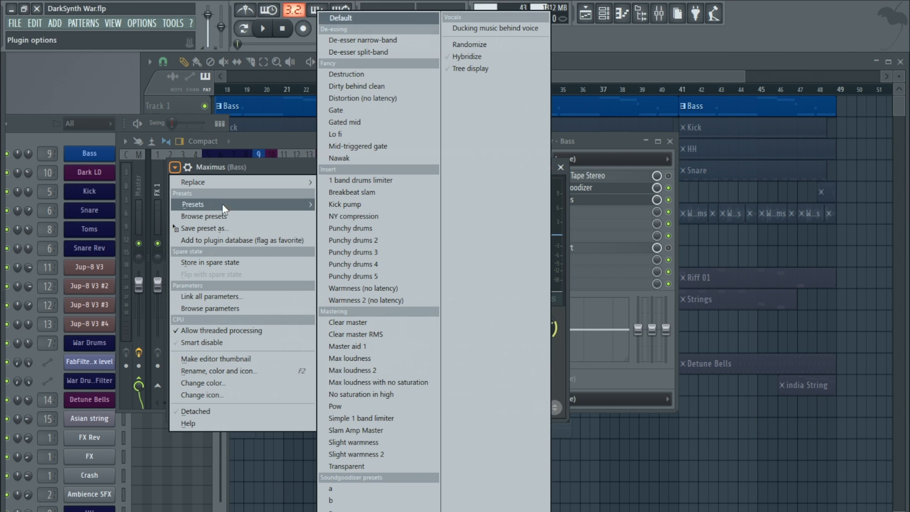
pyautogui.click(334, 488)
# - Bypass Soundgoodizer, play the bass through Maximus in pattern mode, and stop after examining the Maximus display
pyautogui.click(669, 198)
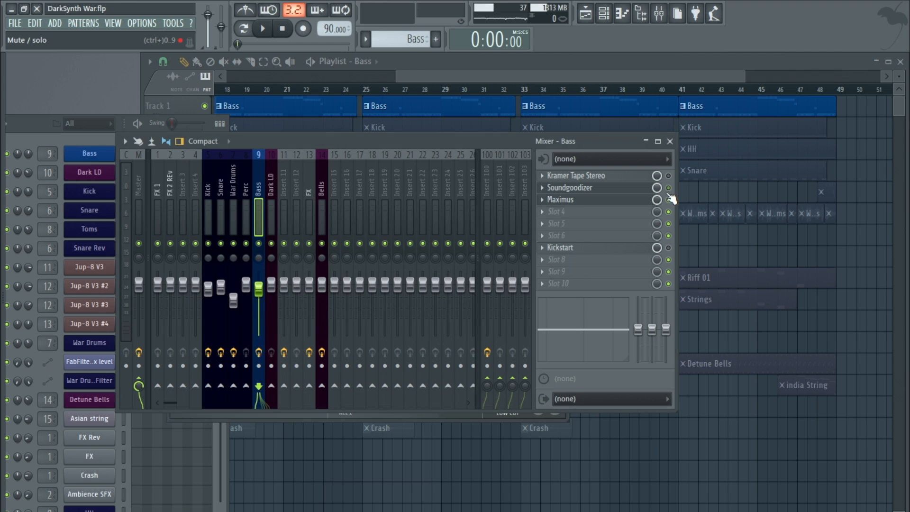
pyautogui.click(265, 31)
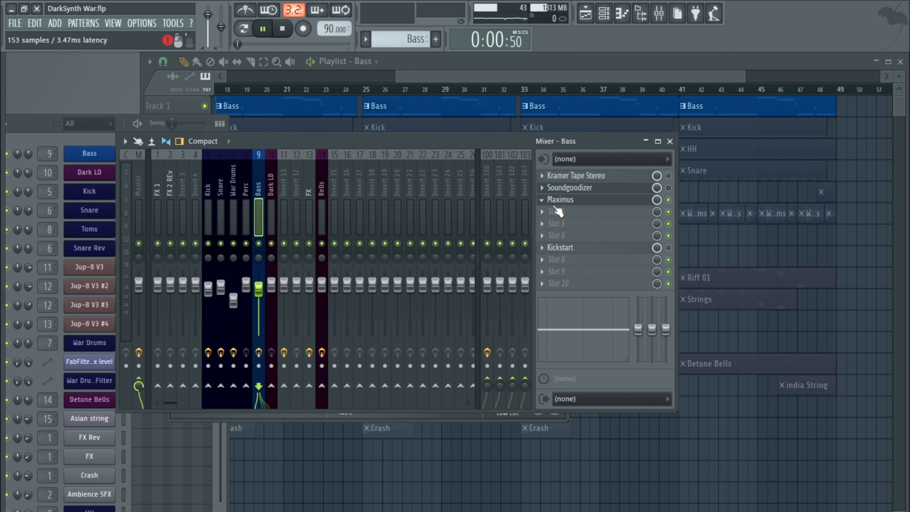
pyautogui.click(582, 201)
pyautogui.press('l')
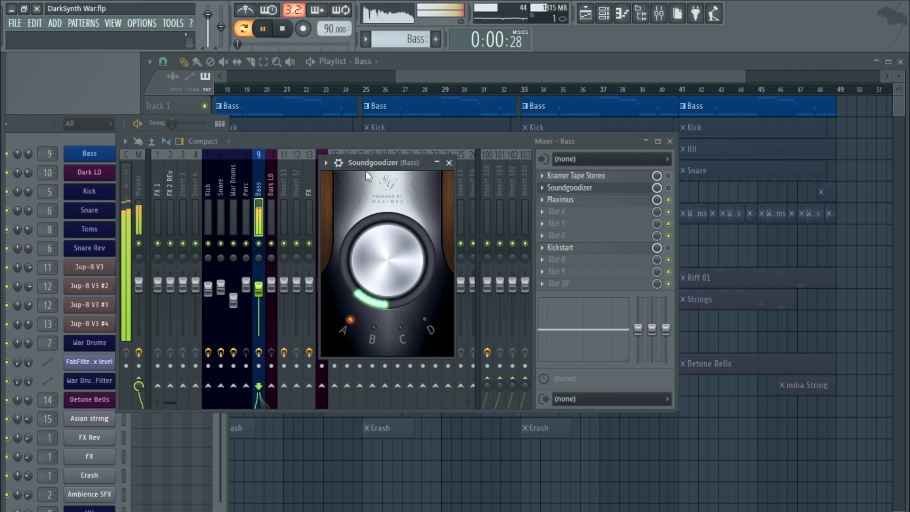
pyautogui.click(609, 201)
pyautogui.moveTo(367, 167); pyautogui.dragTo(393, 134)
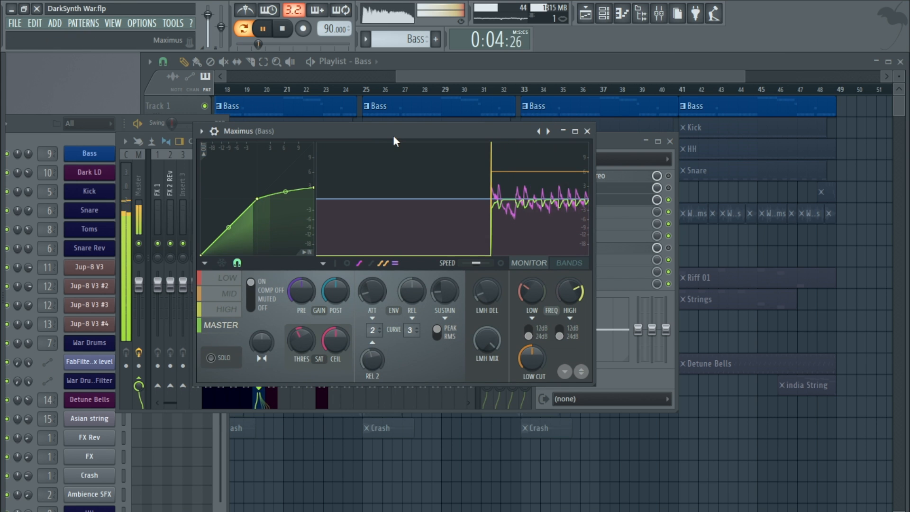
pyautogui.click(287, 36)
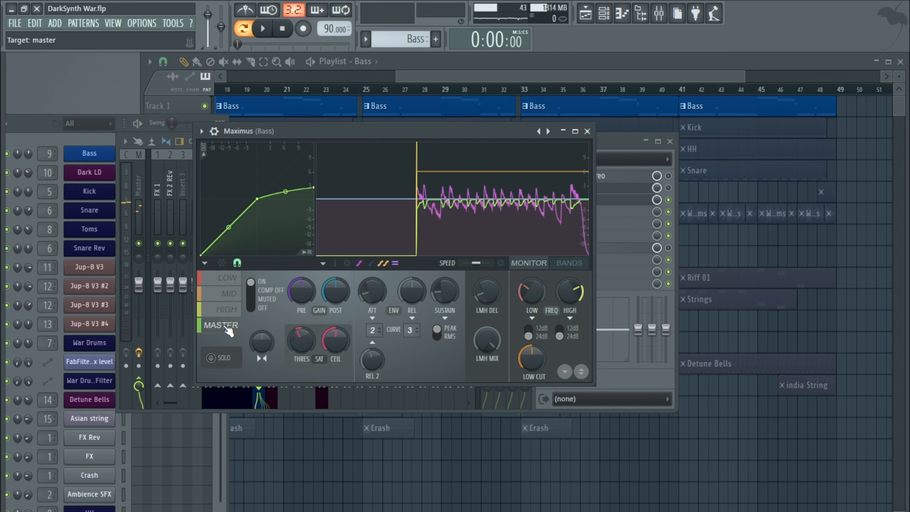
# - Play the bass, try the Maximus mix level at 24%, and restore it to full while comparing with Soundgoodizer
pyautogui.click(621, 138)
pyautogui.press('space')
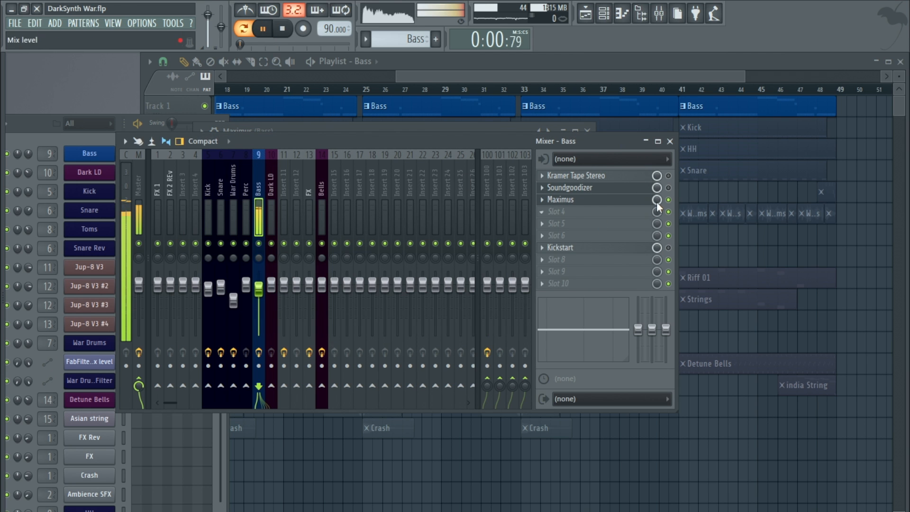
pyautogui.moveTo(657, 205); pyautogui.dragTo(657, 227)
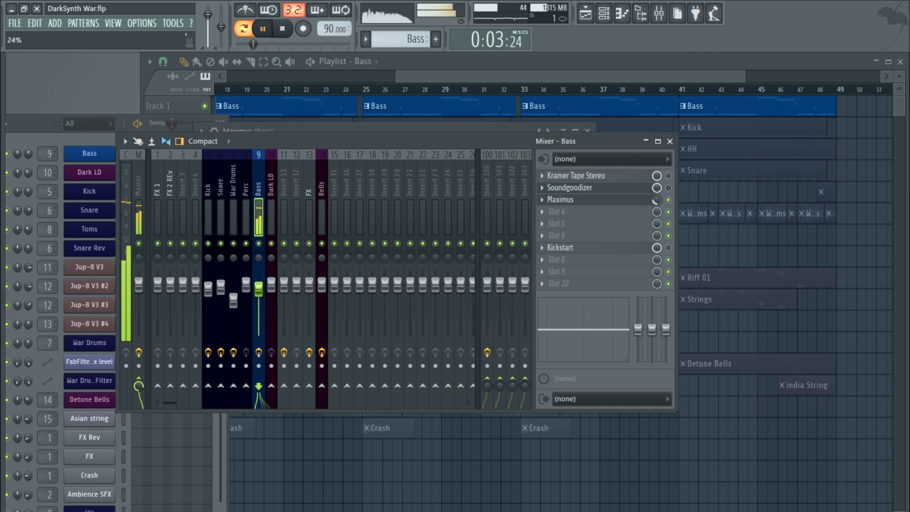
pyautogui.click(668, 188)
pyautogui.click(668, 200)
pyautogui.moveTo(657, 200); pyautogui.dragTo(657, 172)
pyautogui.click(578, 188)
pyautogui.press('space')
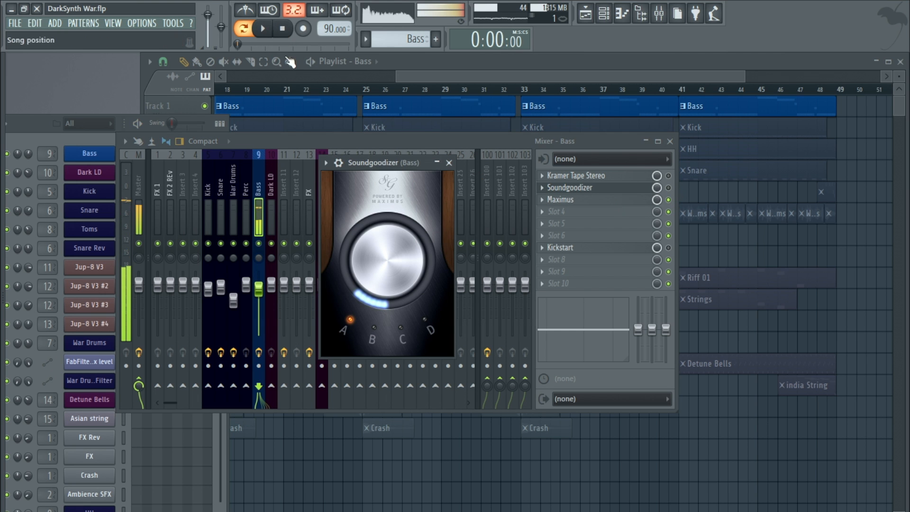
# - Remove Maximus from slot 3 of the Bass mixer channel
pyautogui.click(541, 201)
pyautogui.moveTo(572, 216)
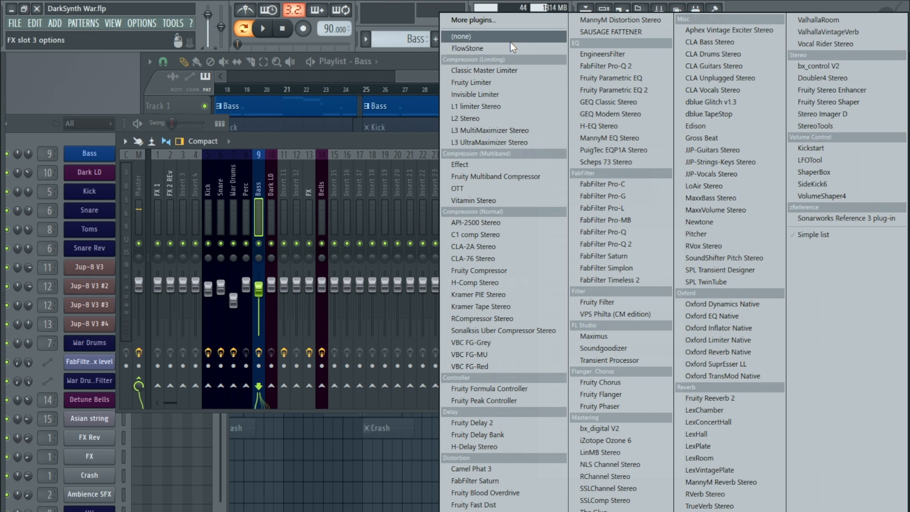
pyautogui.click(509, 41)
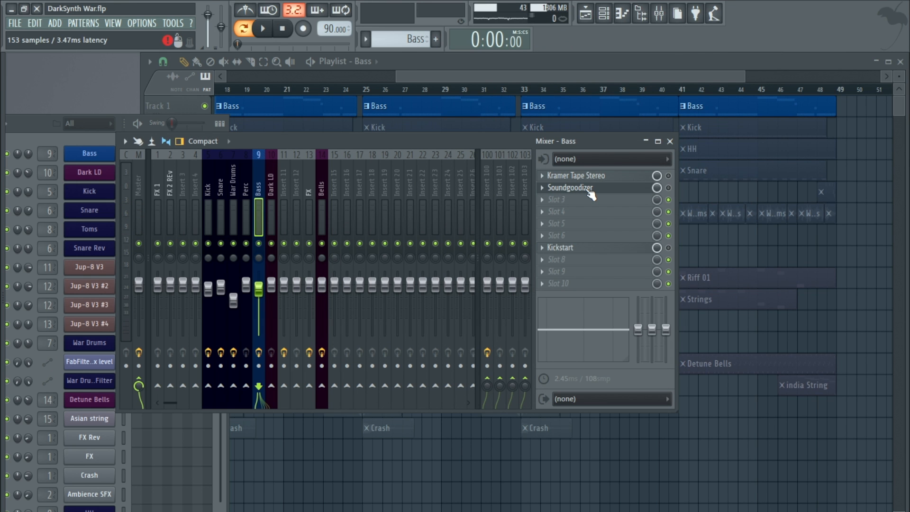
# - Re-enable Soundgoodizer on the Bass channel, raise its amount slightly while auditioning the bass, and close its window
pyautogui.moveTo(504, 140); pyautogui.dragTo(494, 150)
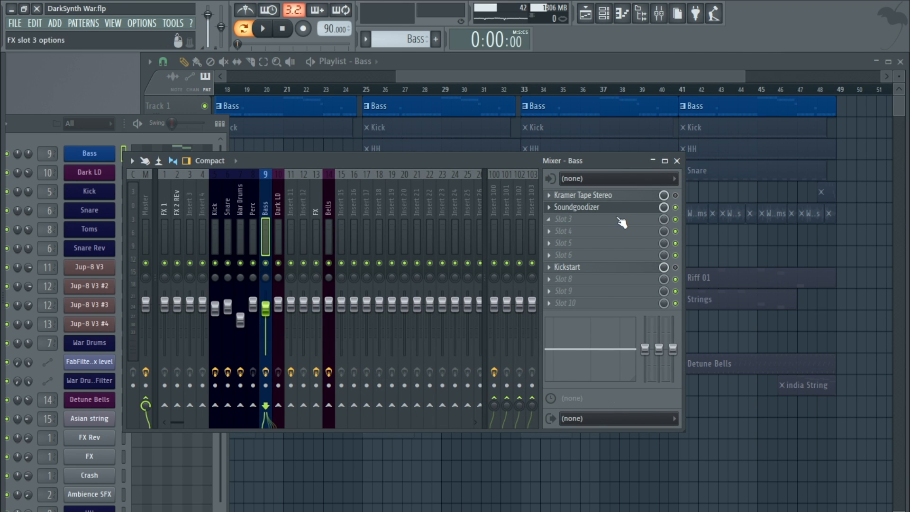
pyautogui.click(602, 210)
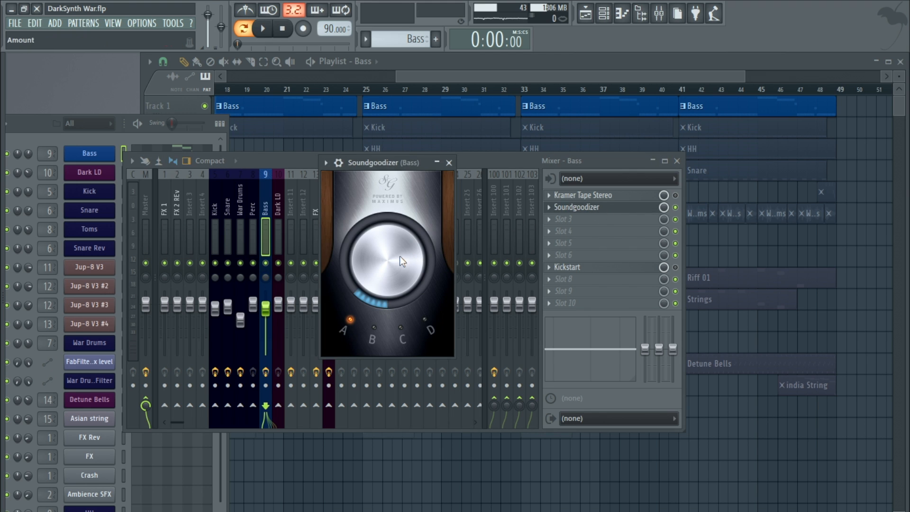
pyautogui.click(263, 28)
pyautogui.click(282, 29)
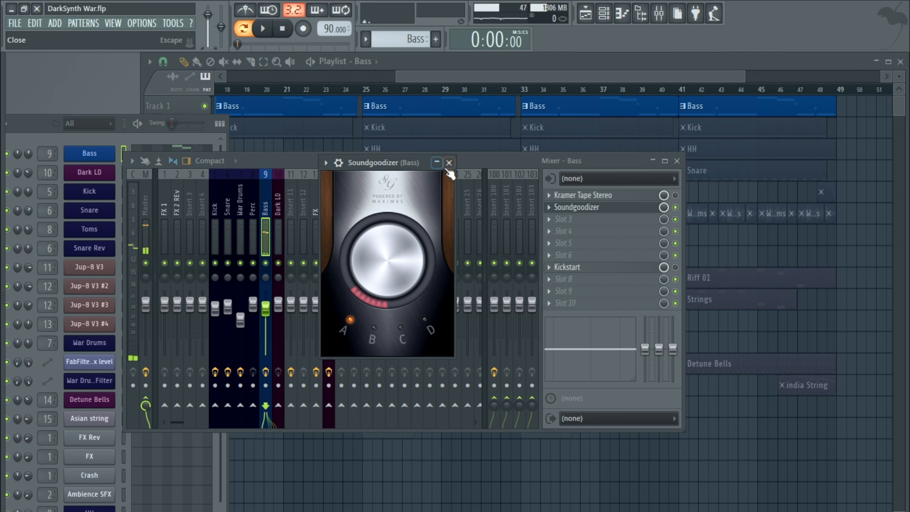
pyautogui.click(449, 163)
# - Remove Kramer Tape Stereo from slot 1 of the Bass mixer channel
pyautogui.rightClick(569, 194)
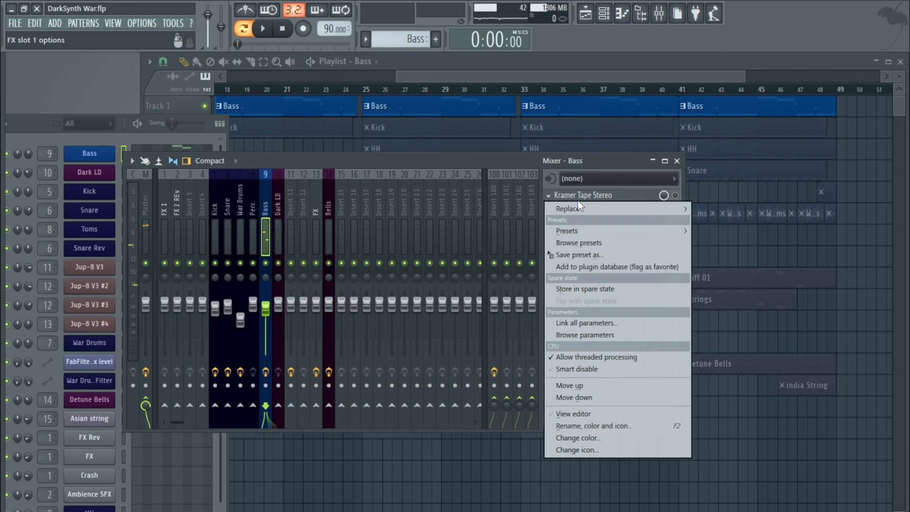
pyautogui.moveTo(583, 209)
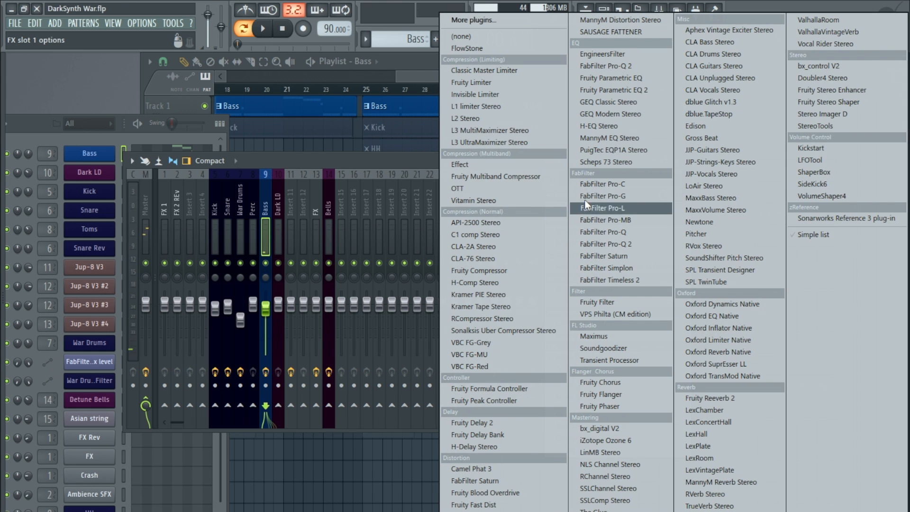
pyautogui.click(487, 34)
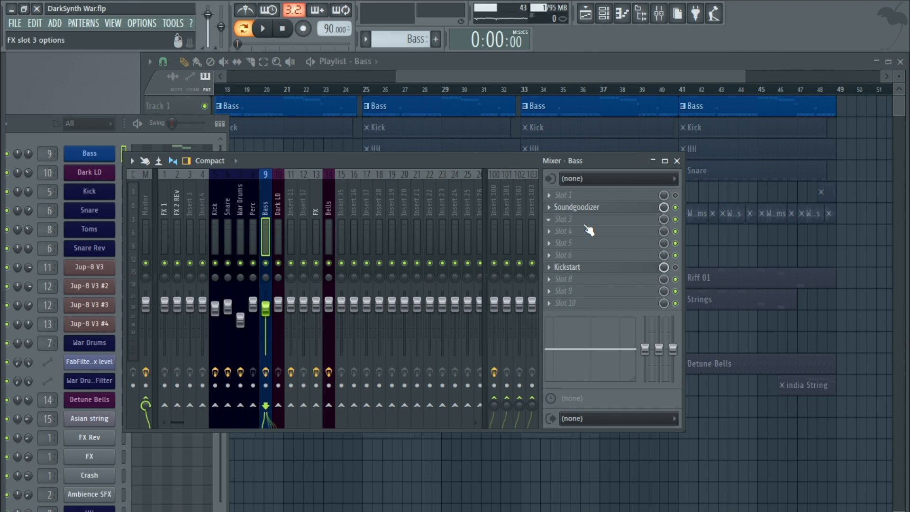
pyautogui.click(547, 219)
pyautogui.click(394, 157)
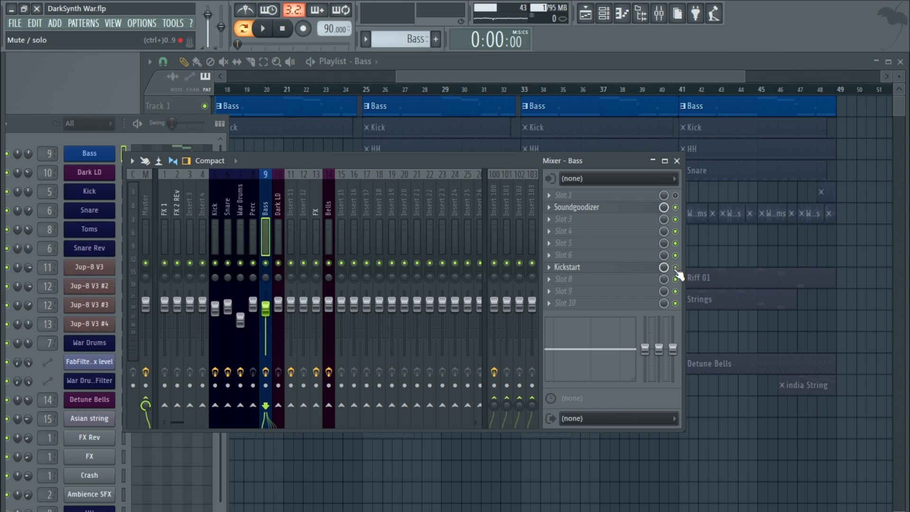
# - Audition the bass with Kickstart enabled and load Gross Beat into slot 8 of the Bass channel
pyautogui.click(262, 28)
pyautogui.click(282, 30)
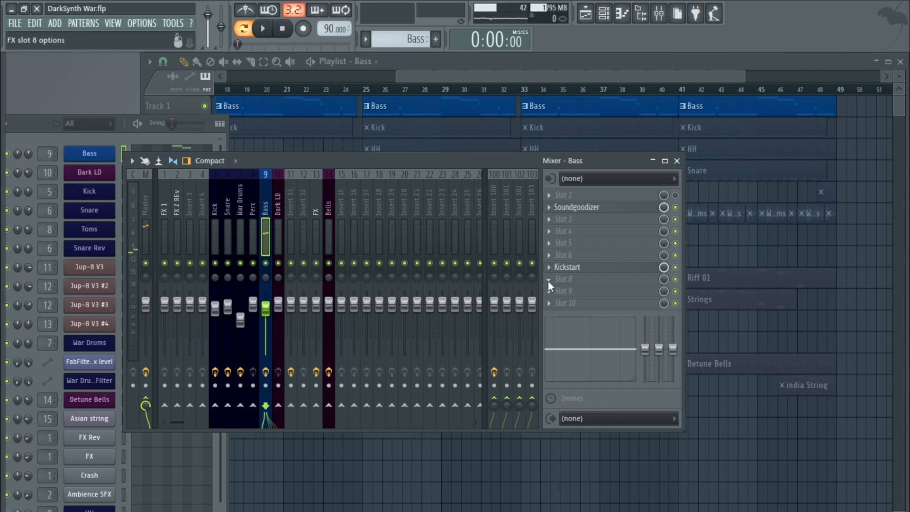
pyautogui.click(547, 280)
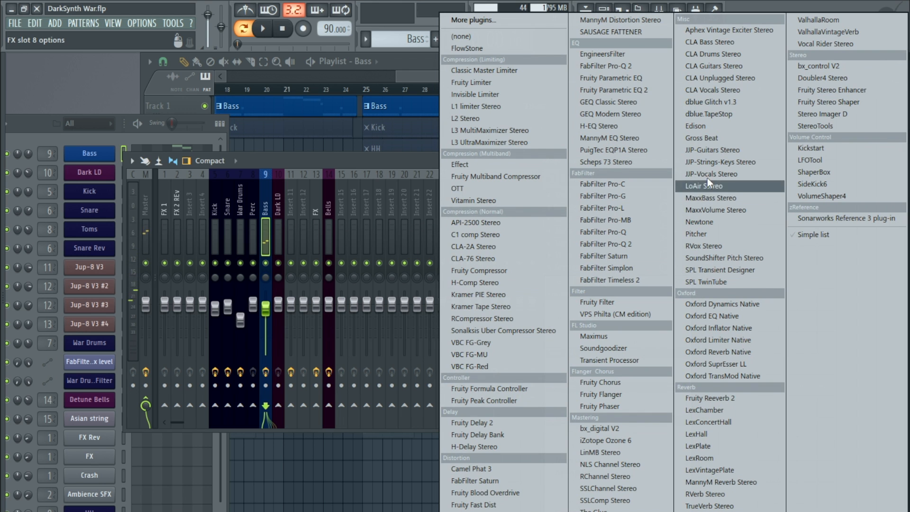
pyautogui.click(718, 138)
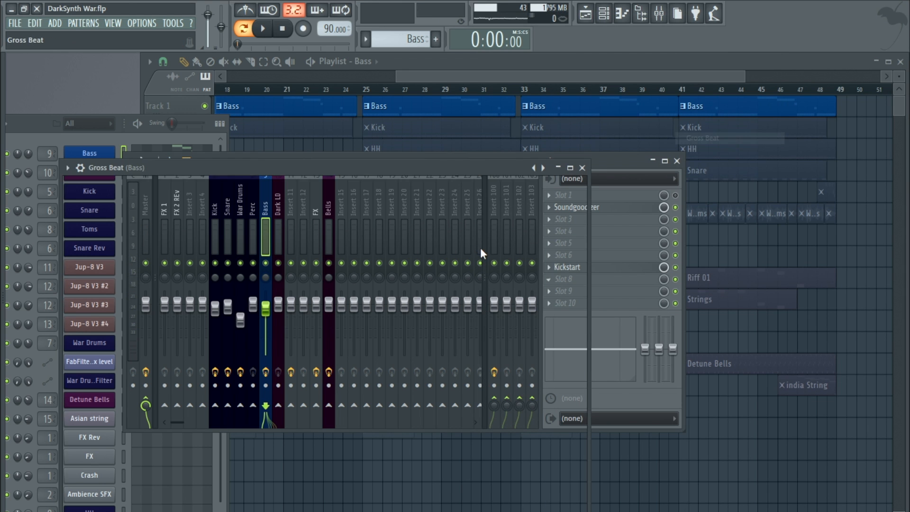
pyautogui.click(583, 168)
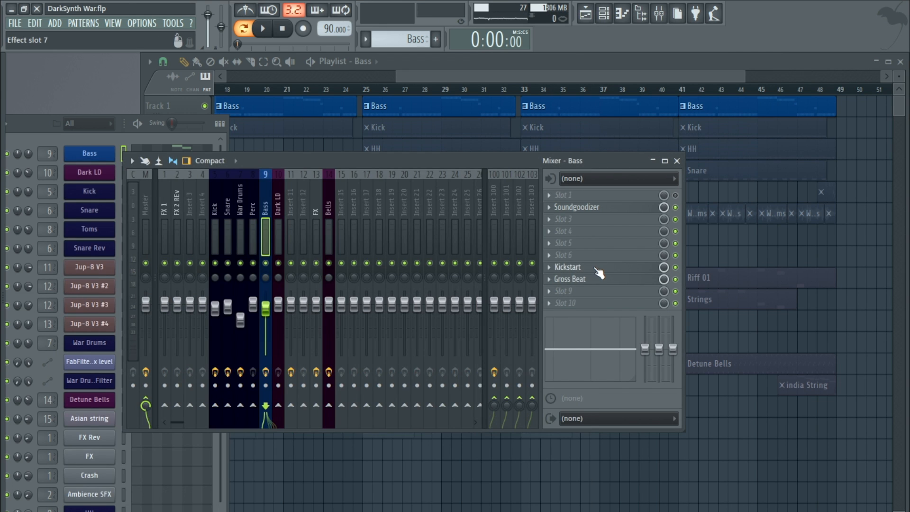
# - Check the Kickstart settings, open Gross Beat, and bypass Kickstart on the Bass channel
pyautogui.click(596, 268)
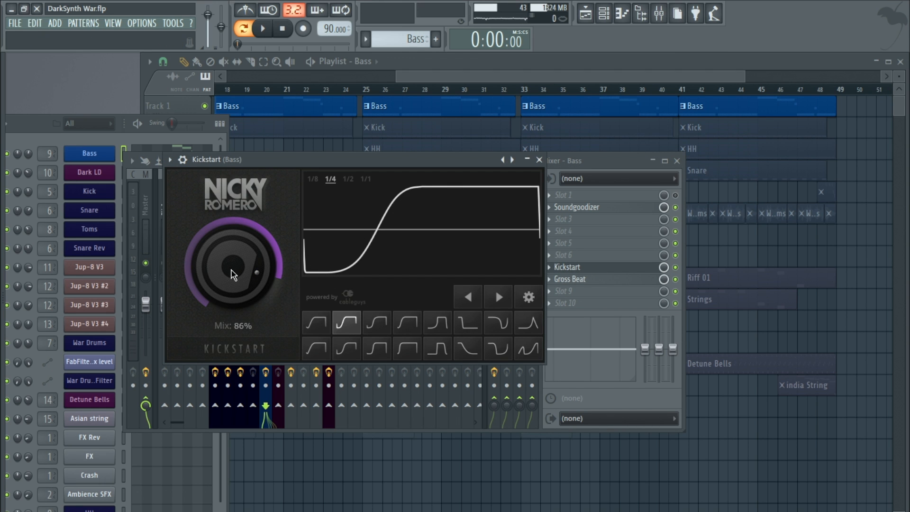
pyautogui.click(602, 280)
pyautogui.click(674, 267)
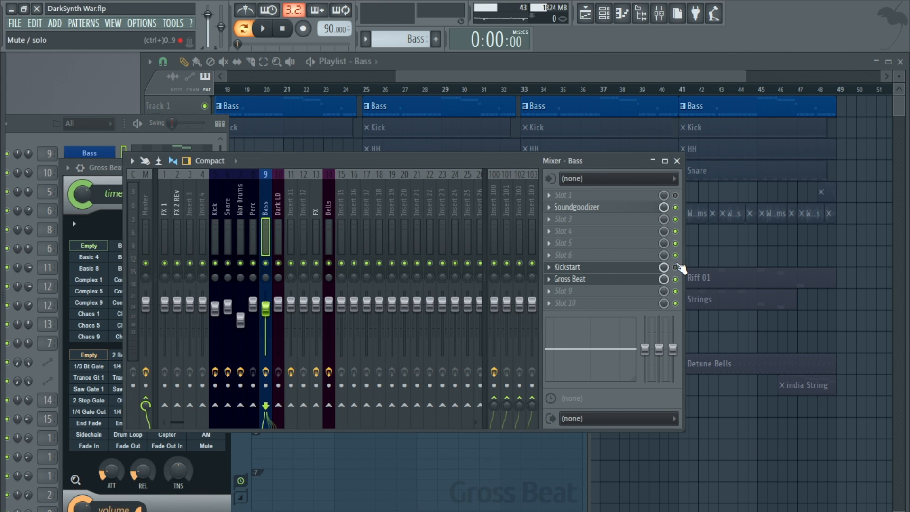
# - Bring up Gross Beat's Empty volume envelope for the Bass channel with 1/4 beat snap and audition the bass
pyautogui.click(606, 280)
pyautogui.click(608, 283)
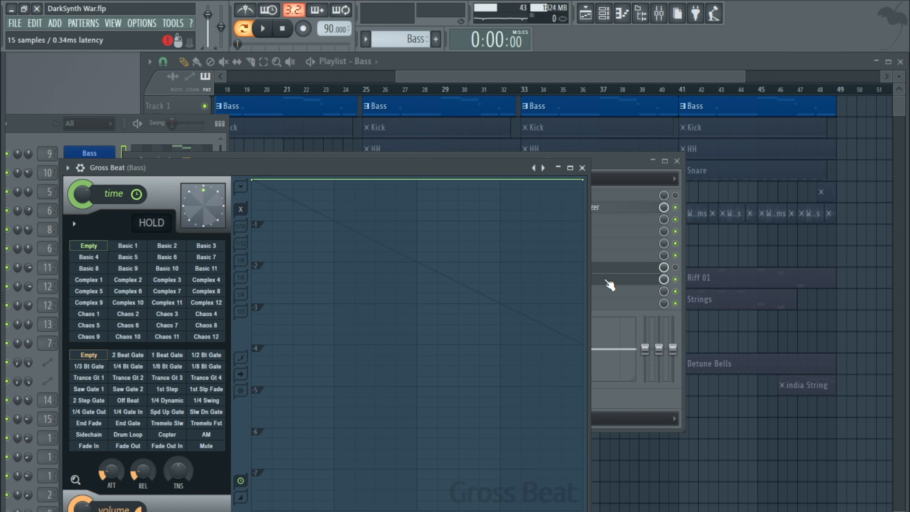
pyautogui.moveTo(422, 164); pyautogui.dragTo(566, 109)
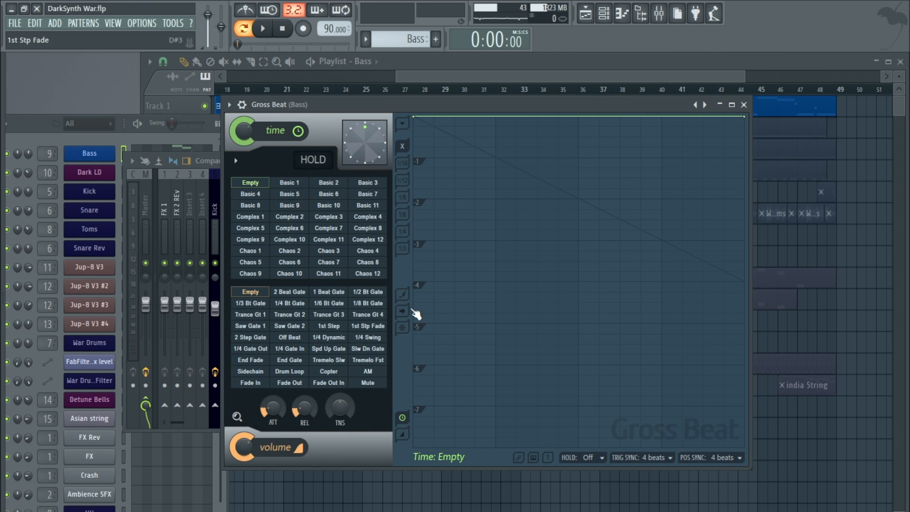
pyautogui.click(263, 293)
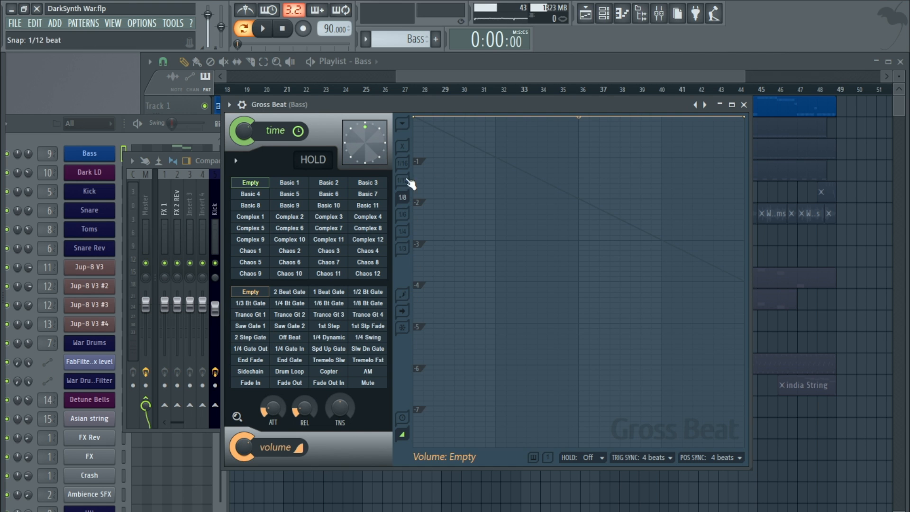
pyautogui.click(403, 164)
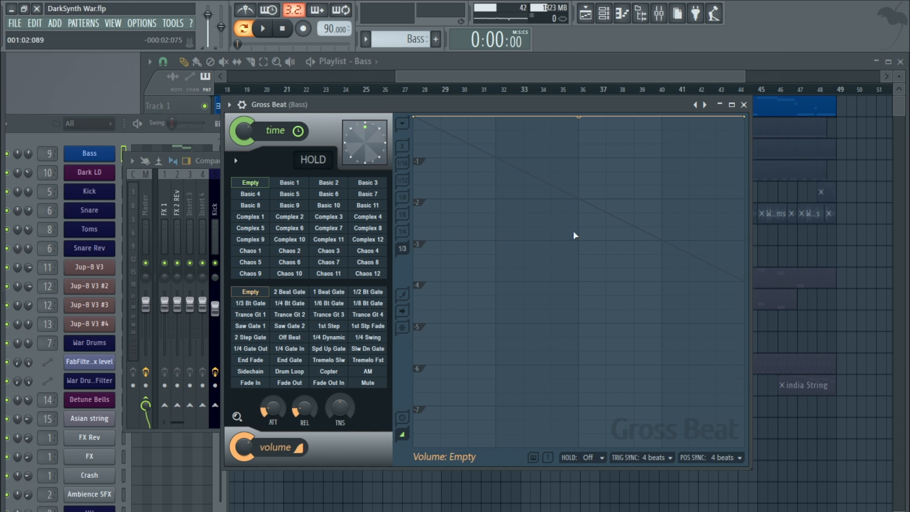
pyautogui.click(274, 28)
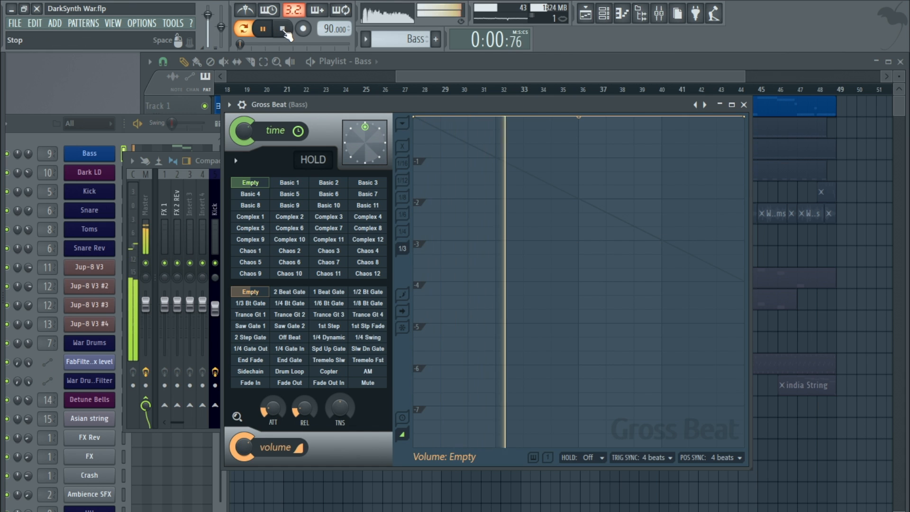
pyautogui.click(285, 31)
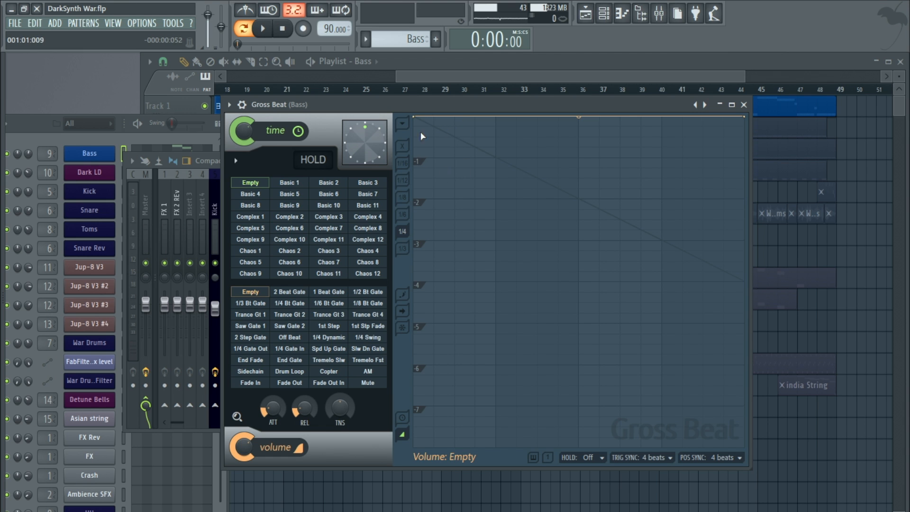
# - Shape the envelope's first beat as a Single curve rise from zero to full at the half beat, dropping back to zero at beat 2
pyautogui.moveTo(417, 119); pyautogui.dragTo(361, 479)
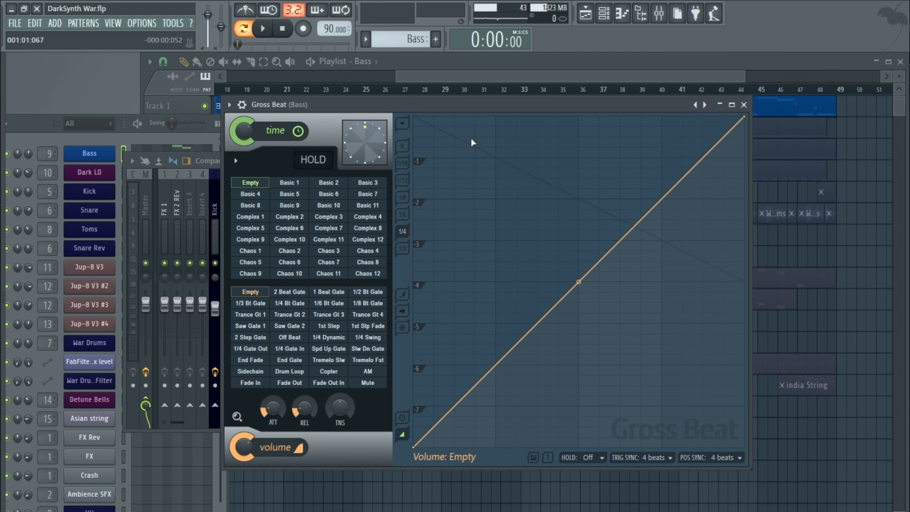
pyautogui.moveTo(472, 142); pyautogui.dragTo(455, 101)
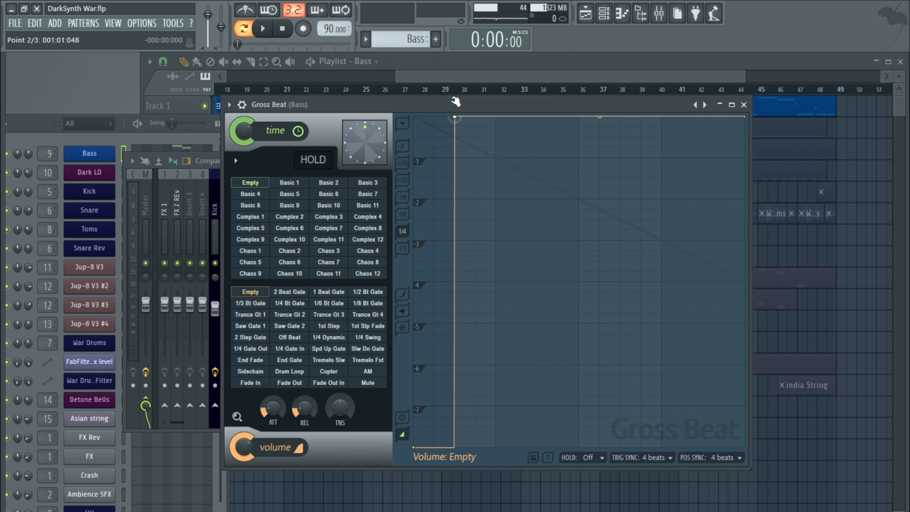
pyautogui.rightClick(457, 120)
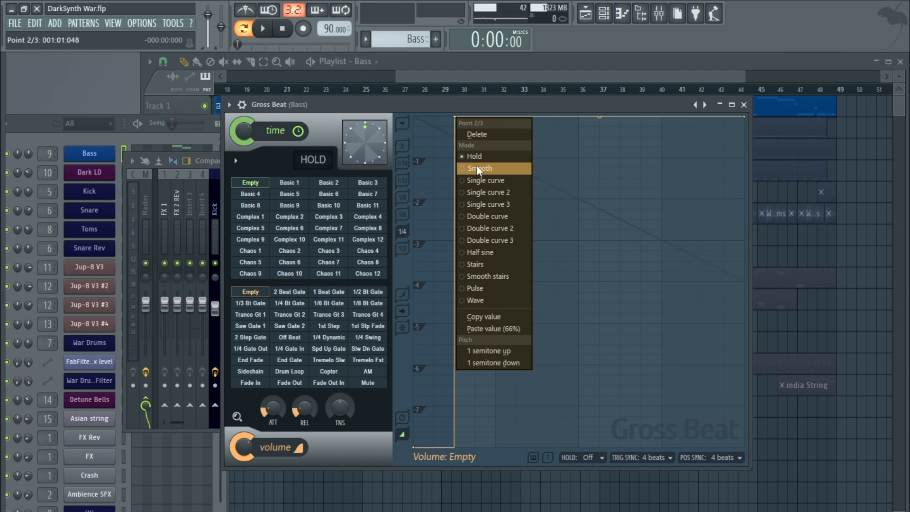
pyautogui.click(480, 181)
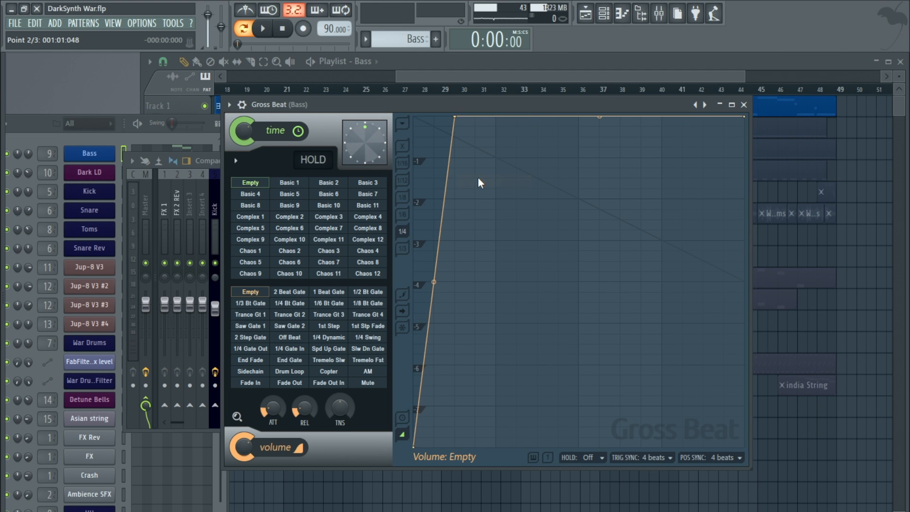
pyautogui.moveTo(500, 125); pyautogui.dragTo(493, 106)
pyautogui.click(517, 413)
pyautogui.moveTo(518, 415); pyautogui.dragTo(504, 455)
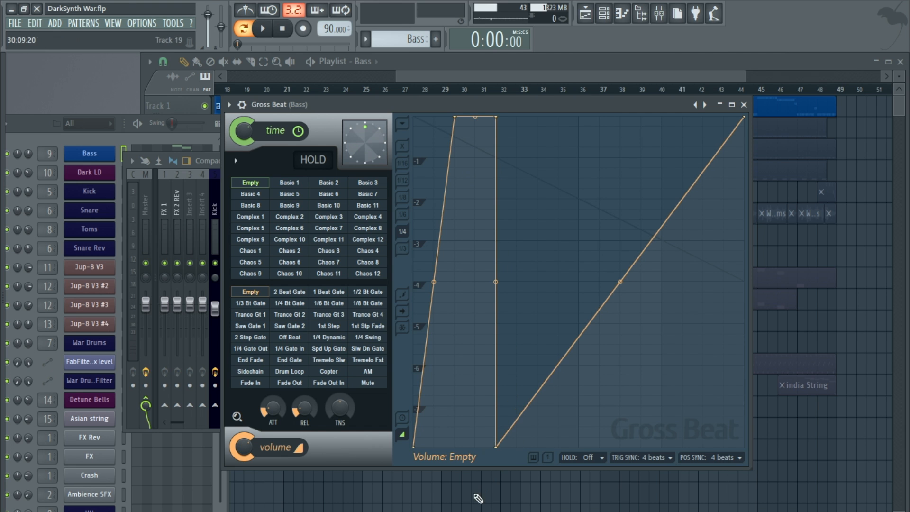
# - Repeat the half-beat volume rise and hold for beats 2, 3 and 4, dropping to zero at the start of beats 3 and 4
pyautogui.moveTo(542, 138); pyautogui.dragTo(535, 106)
pyautogui.moveTo(588, 129); pyautogui.dragTo(578, 110)
pyautogui.moveTo(587, 189); pyautogui.dragTo(548, 471)
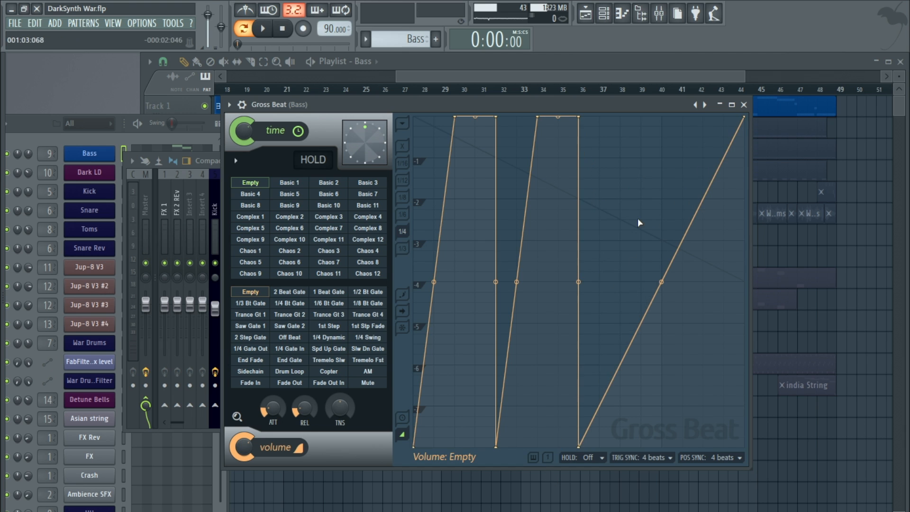
pyautogui.moveTo(629, 131); pyautogui.dragTo(619, 107)
pyautogui.moveTo(677, 161); pyautogui.dragTo(649, 481)
pyautogui.click(723, 126)
pyautogui.moveTo(723, 124); pyautogui.dragTo(706, 110)
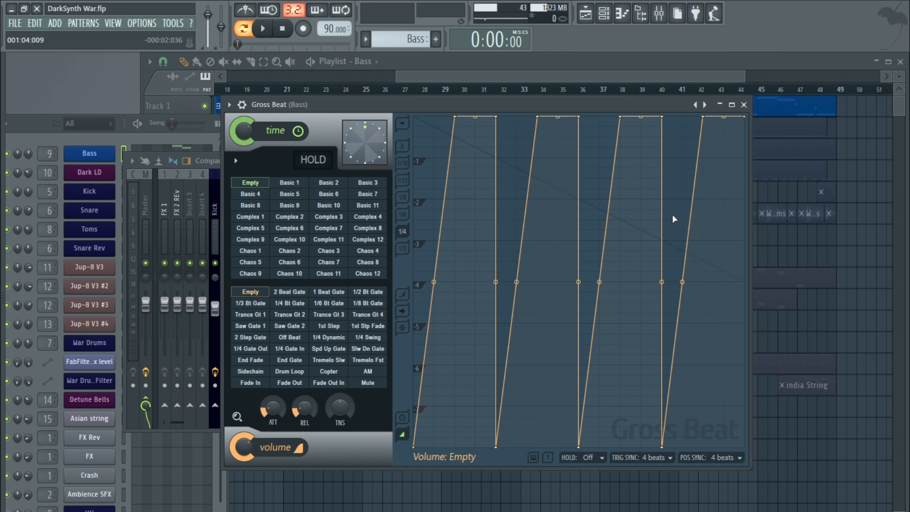
# - Audition the volume pattern and bend all four rising ramps downward to a tension of about 16%
pyautogui.click(263, 29)
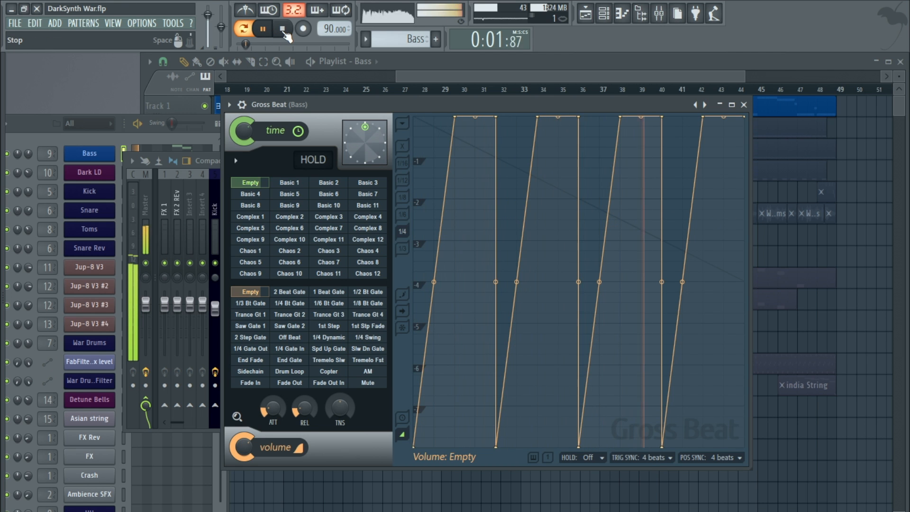
pyautogui.click(283, 29)
pyautogui.moveTo(434, 279); pyautogui.dragTo(434, 365)
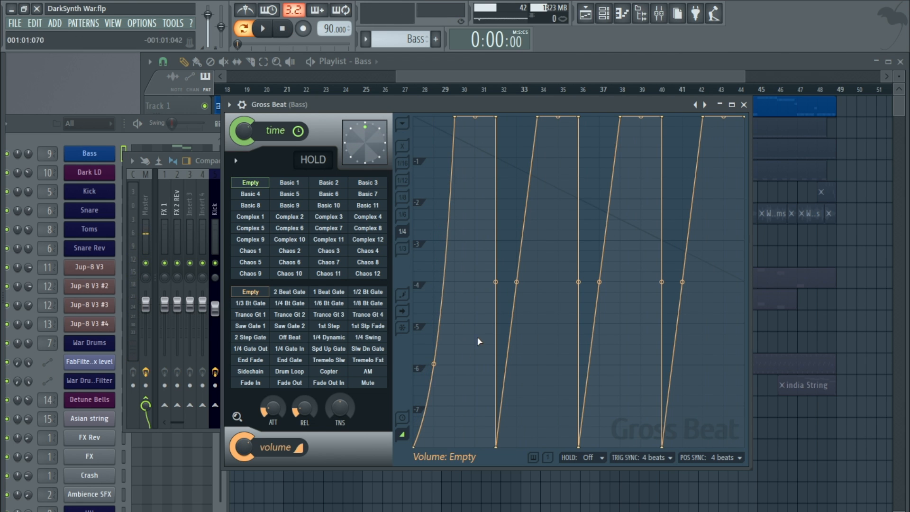
pyautogui.moveTo(516, 281); pyautogui.dragTo(517, 365)
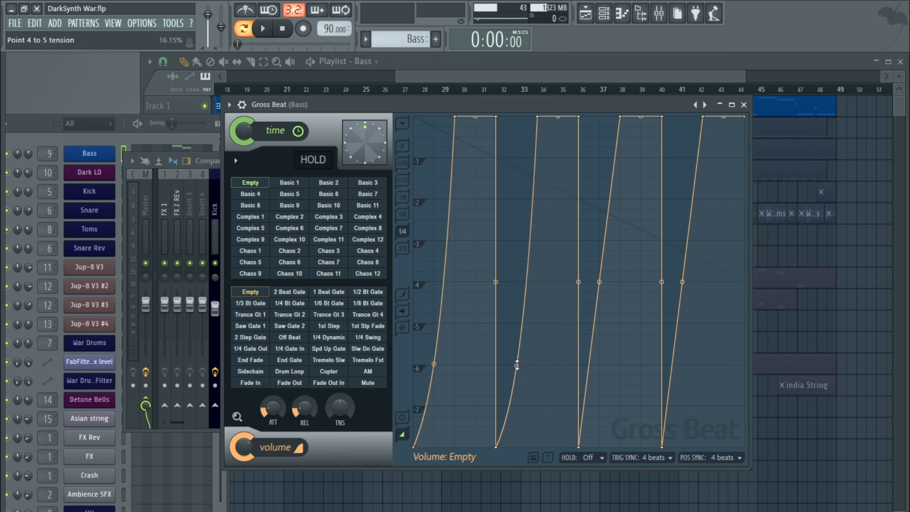
pyautogui.moveTo(599, 280); pyautogui.dragTo(599, 366)
pyautogui.moveTo(681, 281); pyautogui.dragTo(682, 367)
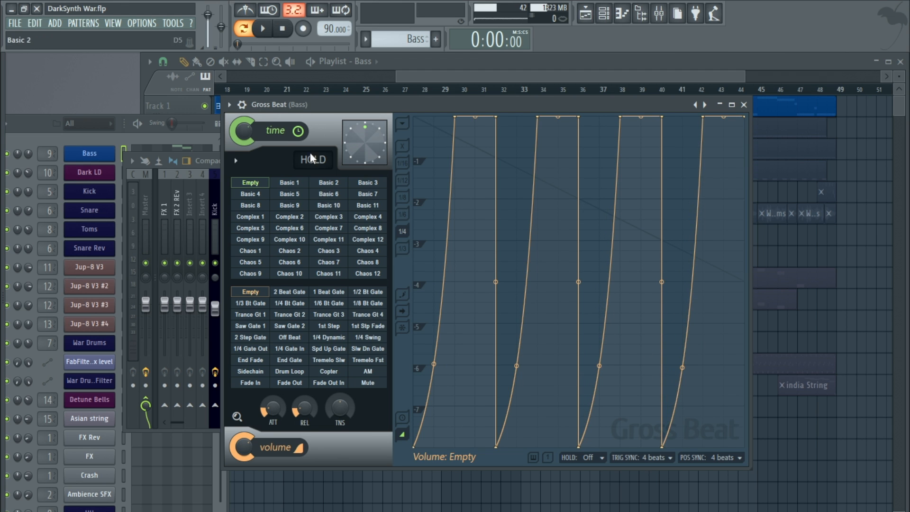
# - Audition the bass with the curved ducking envelope while adjusting Gross Beat's volume mix
pyautogui.click(265, 33)
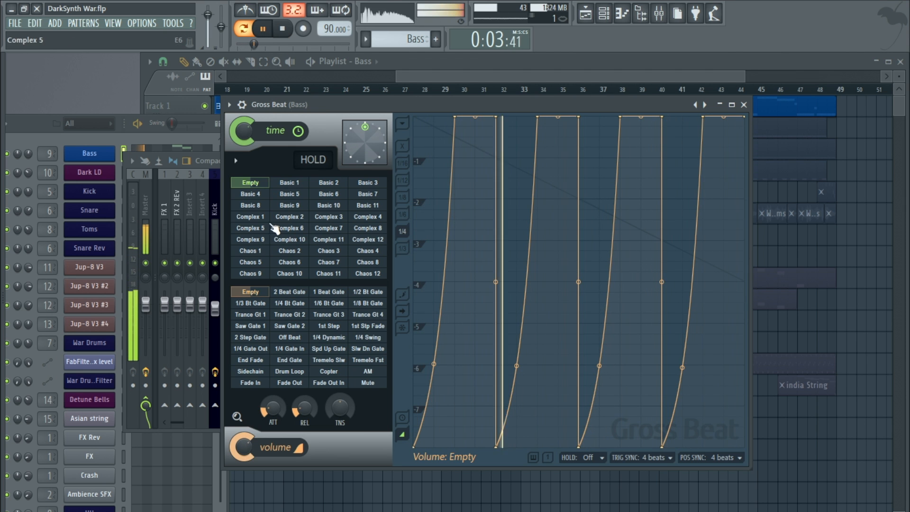
pyautogui.click(283, 38)
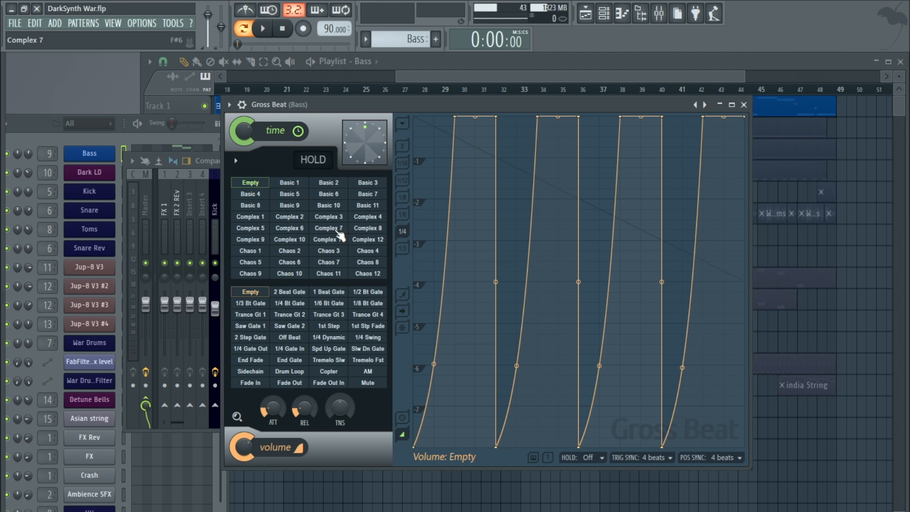
pyautogui.click(267, 34)
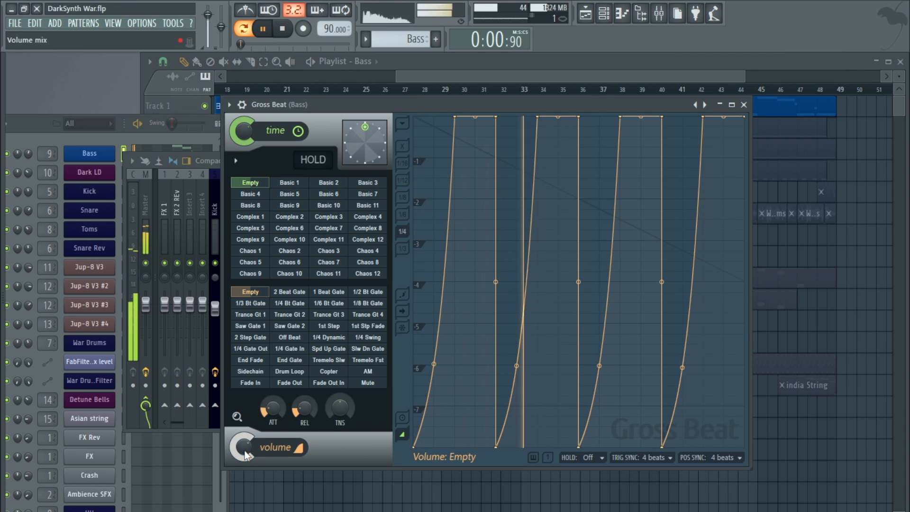
pyautogui.moveTo(246, 448); pyautogui.dragTo(245, 392)
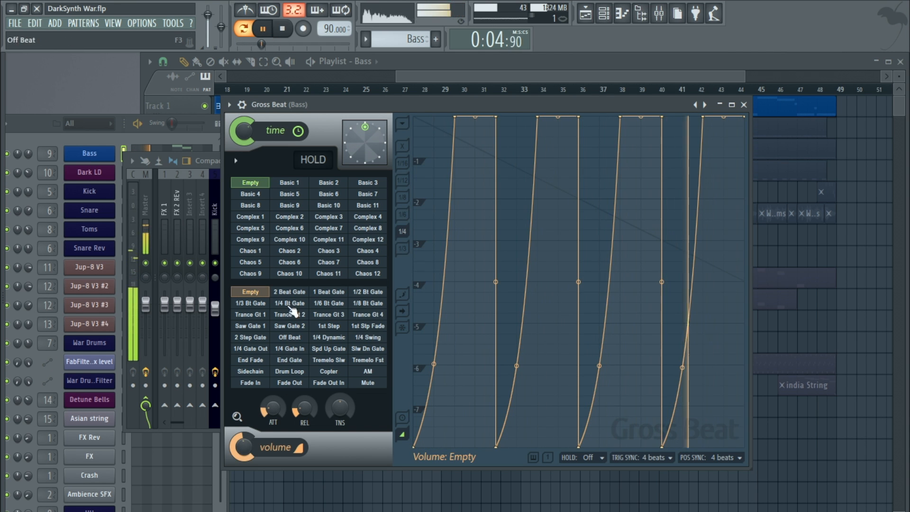
pyautogui.click(282, 29)
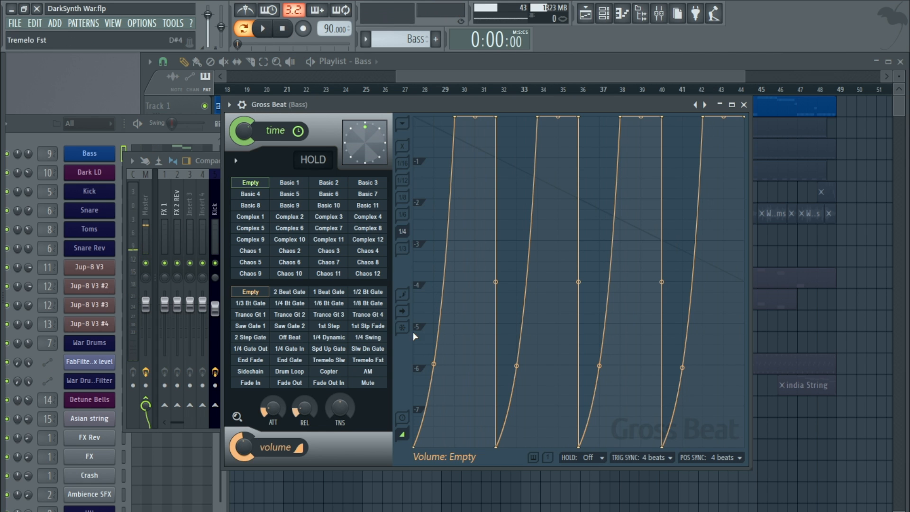
# - Close the Gross Beat and Kickstart windows, start bass playback, and close the mixer
pyautogui.click(744, 105)
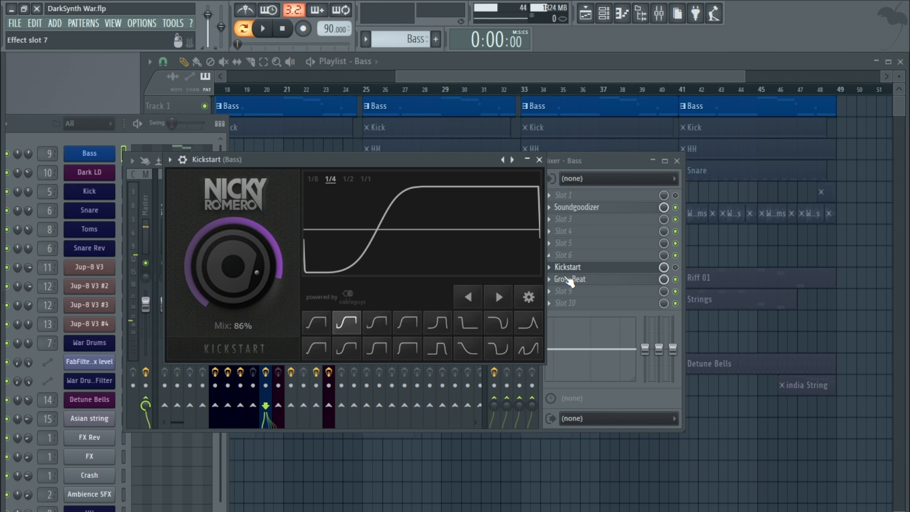
pyautogui.click(538, 160)
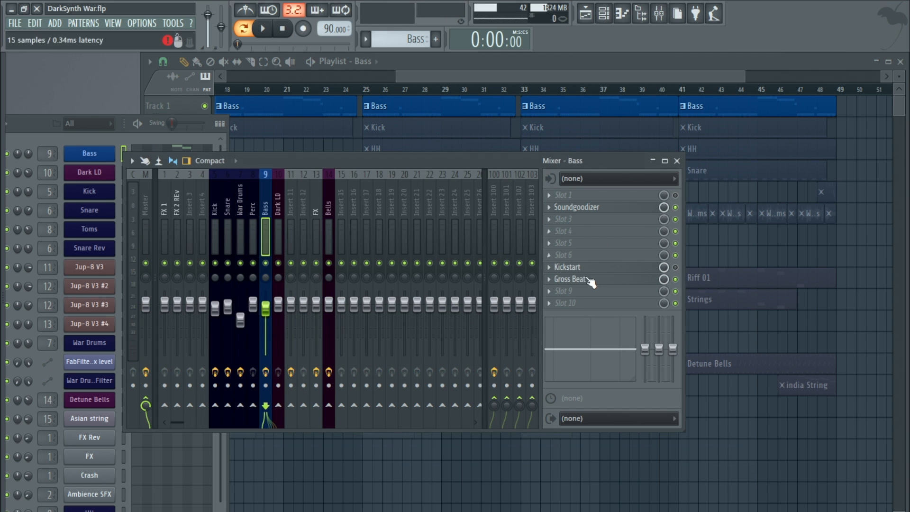
pyautogui.click(262, 28)
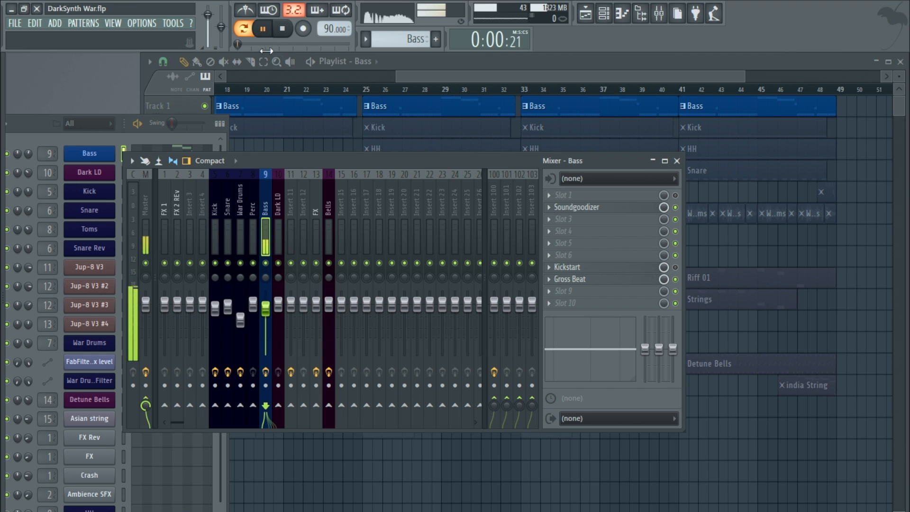
pyautogui.click(676, 161)
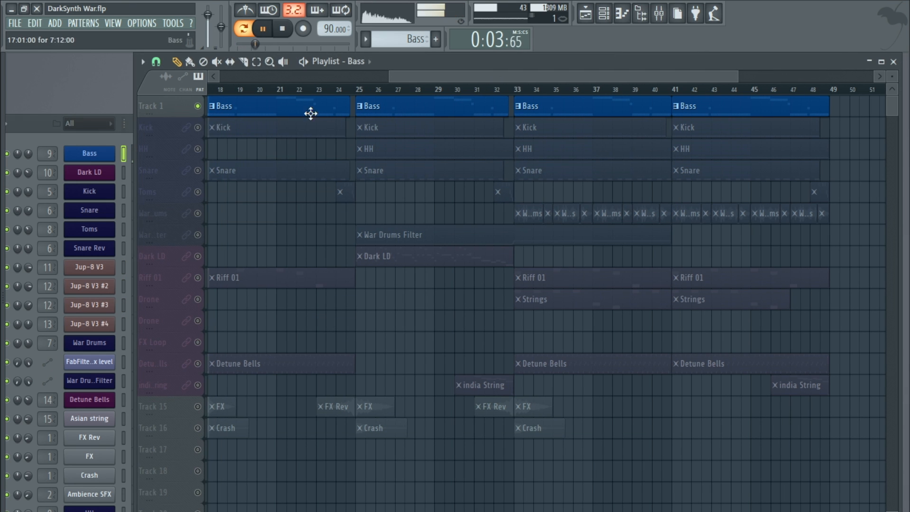
# - Audition the bass with the Kick track in song mode from bar 25, and re-enable all playlist tracks
pyautogui.click(197, 127)
pyautogui.click(243, 28)
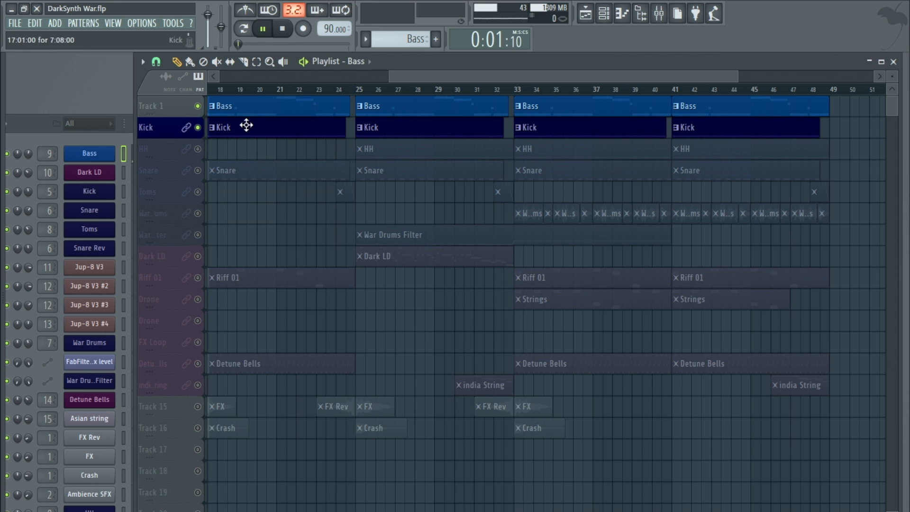
pyautogui.click(359, 89)
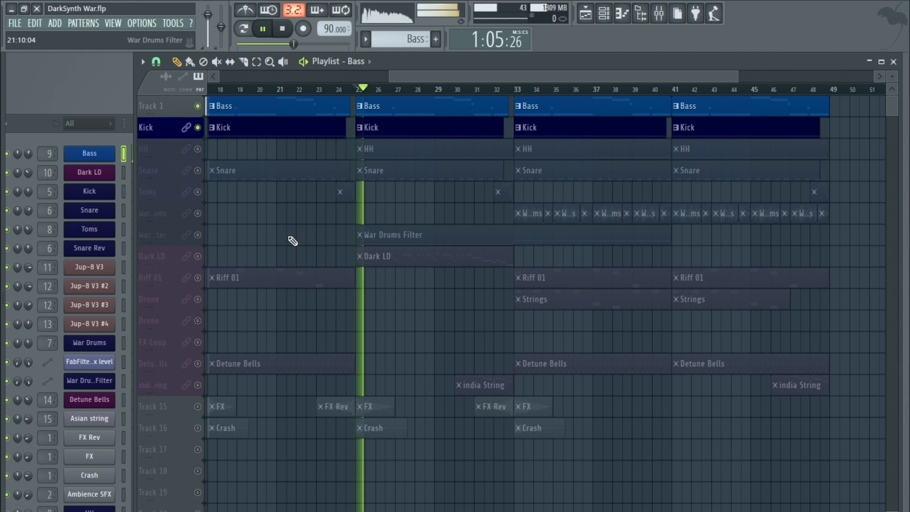
pyautogui.rightClick(198, 106)
pyautogui.rightClick(198, 106)
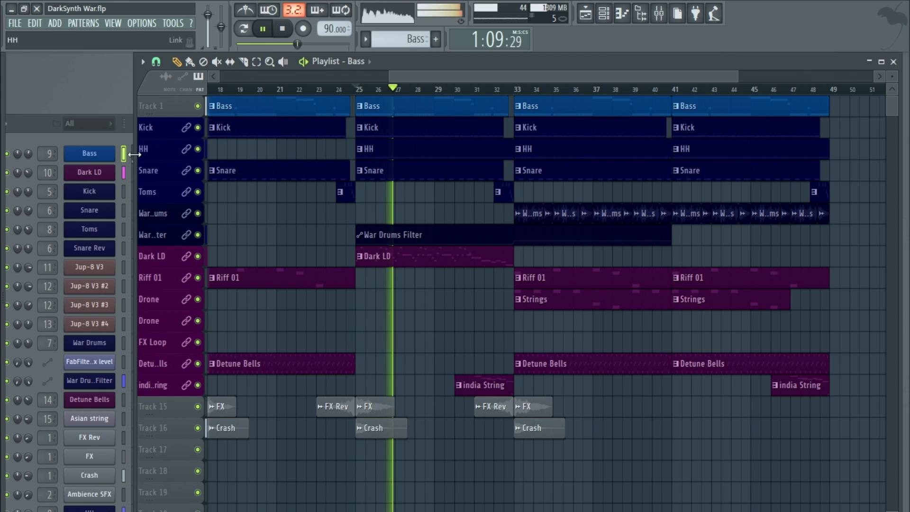
# - Lower the Bass channel's fader slightly during playback and remove Kickstart from slot 7
pyautogui.doubleClick(48, 154)
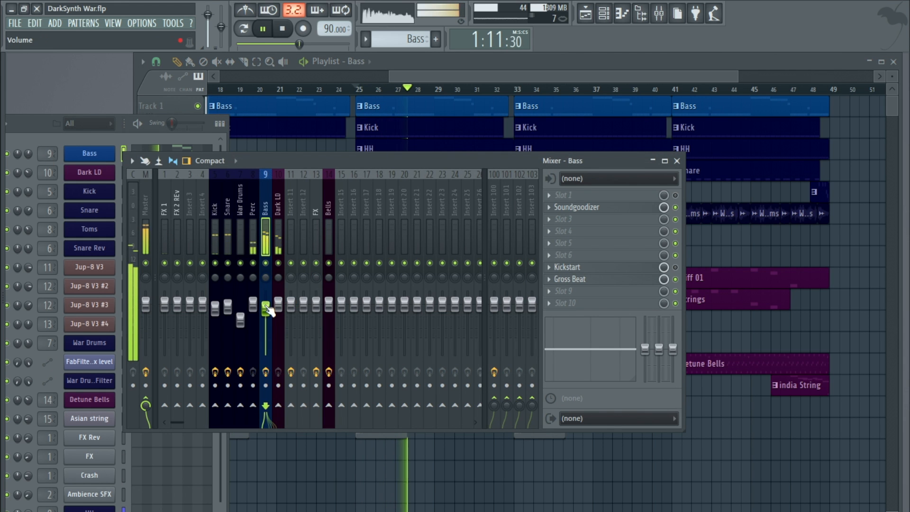
pyautogui.moveTo(266, 307); pyautogui.dragTo(268, 318)
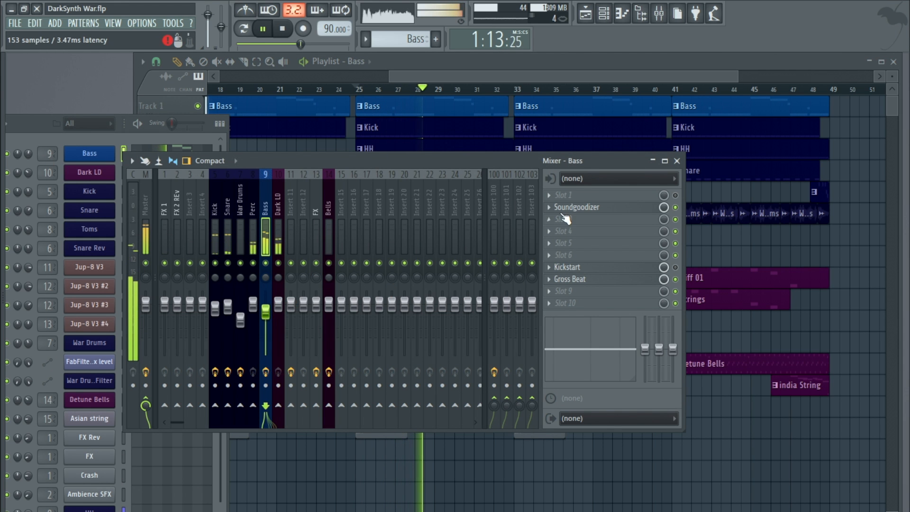
pyautogui.click(550, 274)
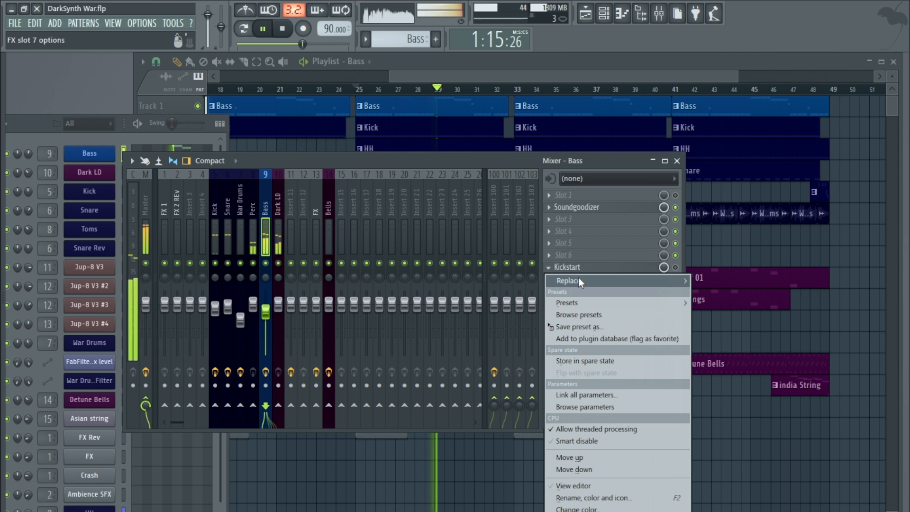
pyautogui.moveTo(598, 280)
pyautogui.click(511, 37)
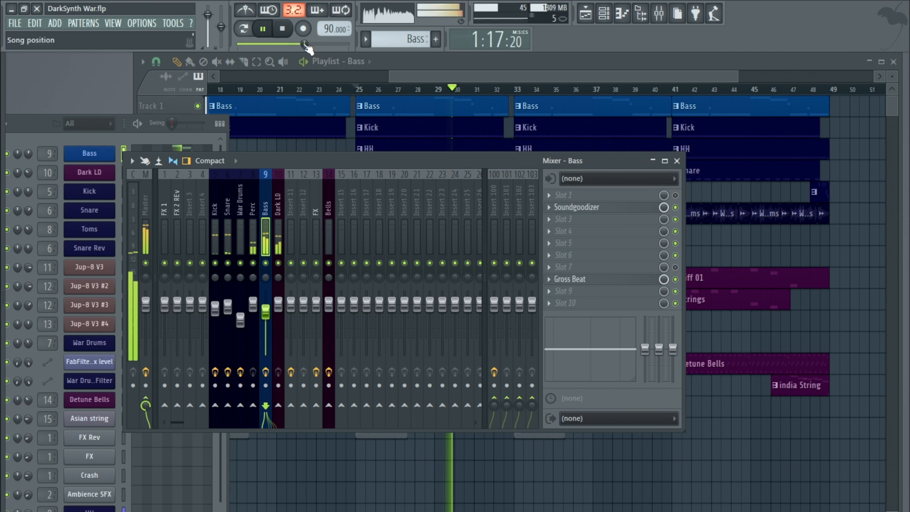
# - Stop playback, return to the playlist, and solo the Snare track
pyautogui.click(282, 28)
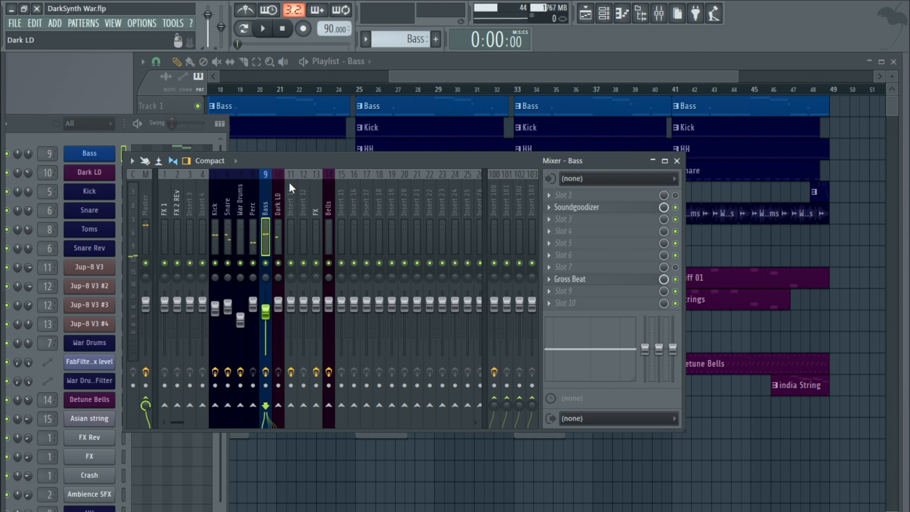
pyautogui.click(545, 64)
pyautogui.rightClick(201, 173)
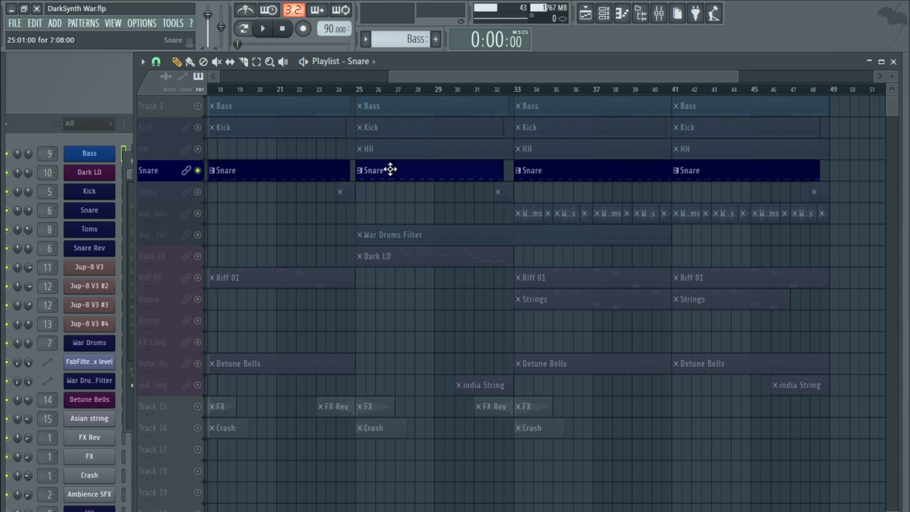
# - Open the Snare channel's linked mixer track and review its FabFilter Pro-Q 2 curve
pyautogui.click(102, 216)
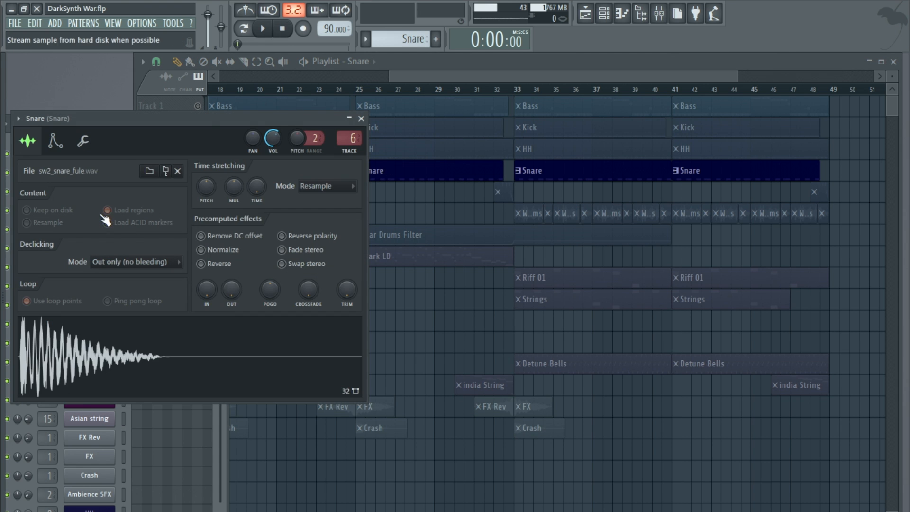
pyautogui.moveTo(208, 121); pyautogui.dragTo(407, 148)
pyautogui.doubleClick(544, 167)
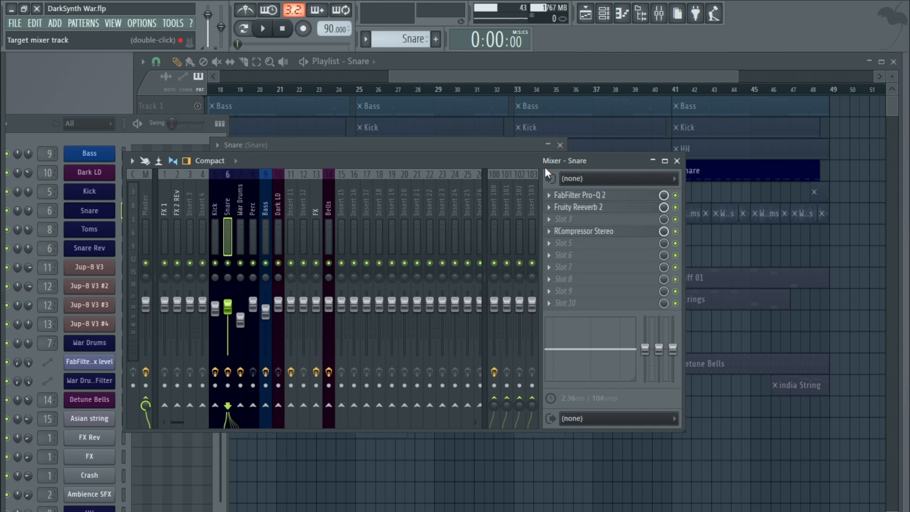
pyautogui.click(625, 198)
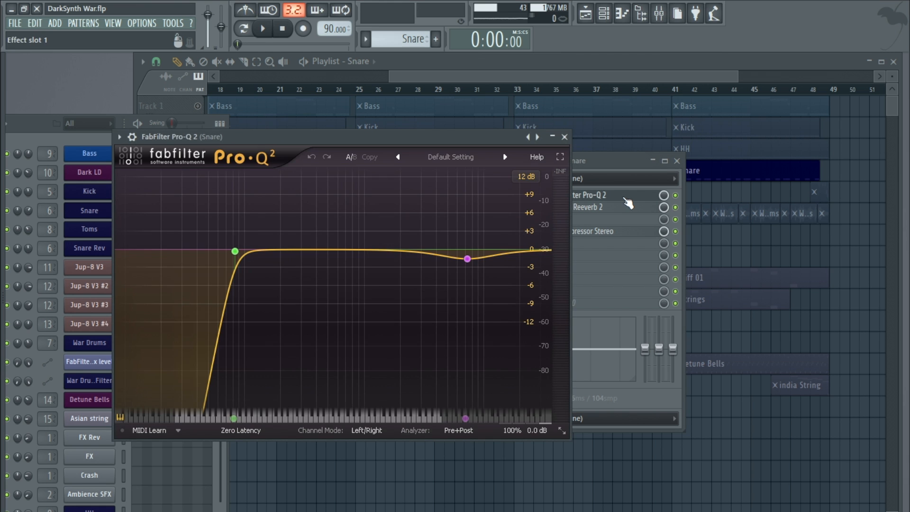
pyautogui.click(563, 137)
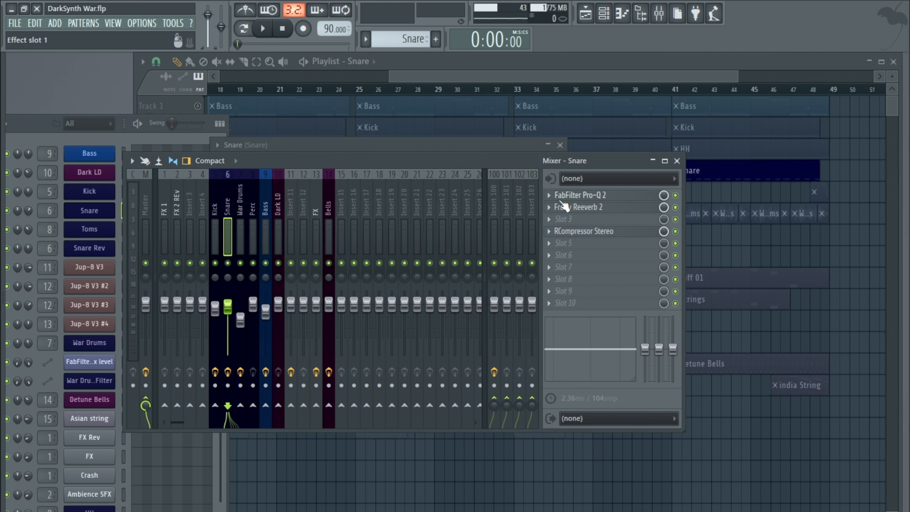
# - Replace FabFilter Pro-Q 2 in slot 1 of the Snare mixer track with Fruity Parametric EQ 2
pyautogui.click(548, 195)
pyautogui.moveTo(574, 207)
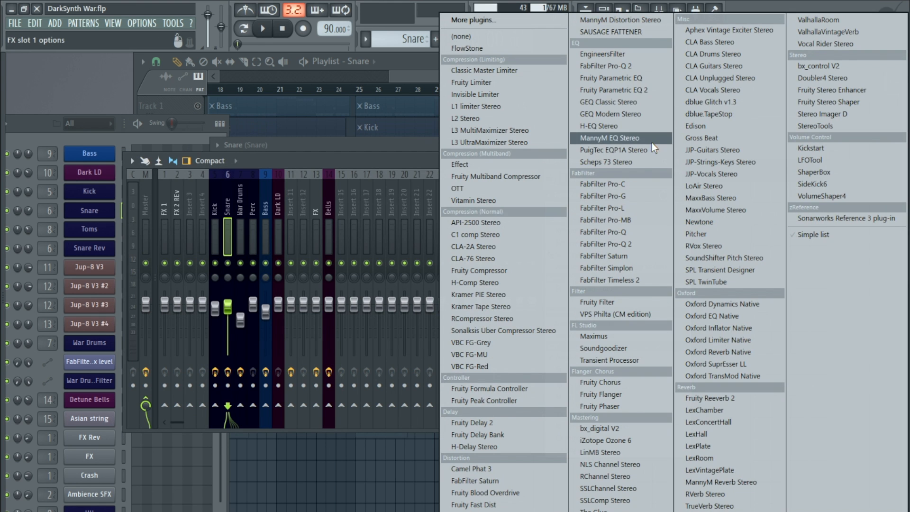
pyautogui.click(654, 91)
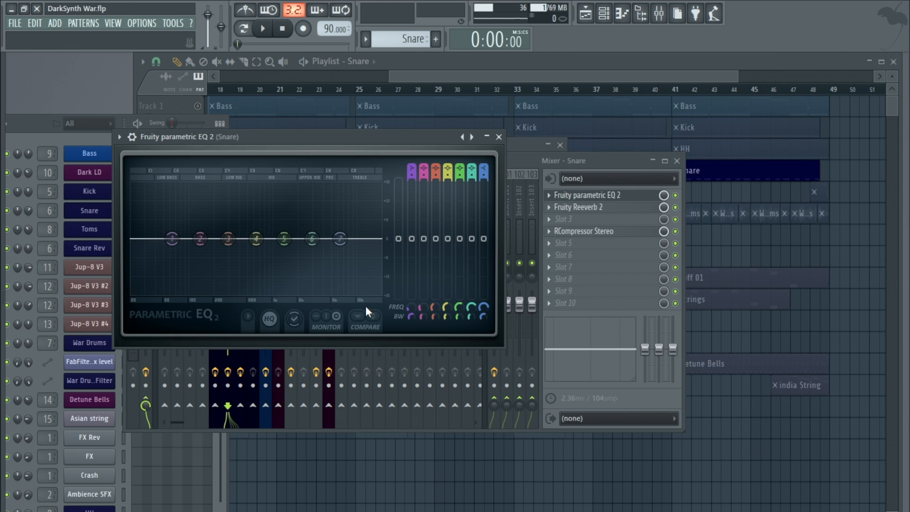
# - Change the snare EQ's band 1 to a high-pass filter and set its bandwidth to 46%
pyautogui.rightClick(171, 239)
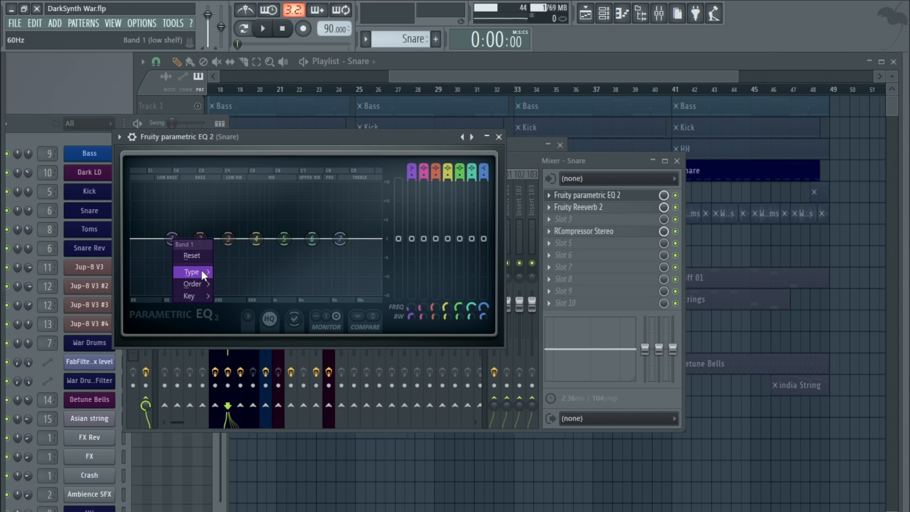
pyautogui.moveTo(201, 269)
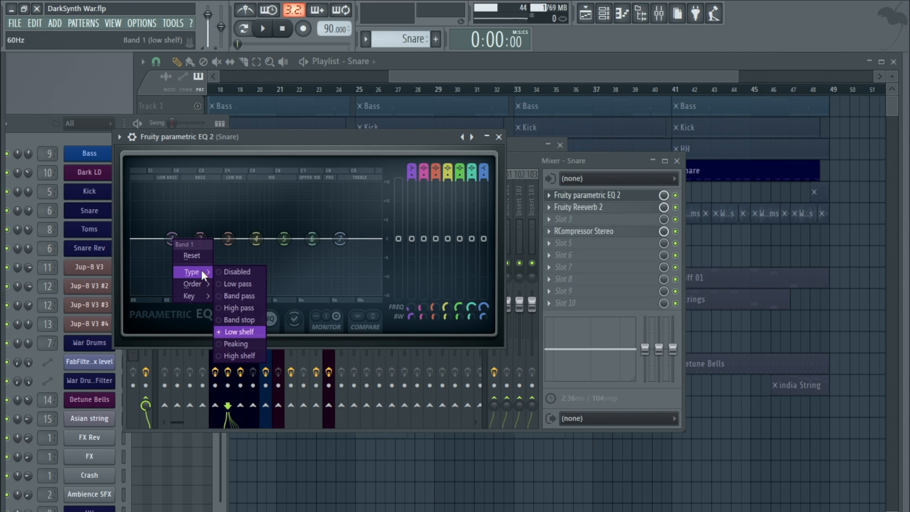
pyautogui.click(241, 307)
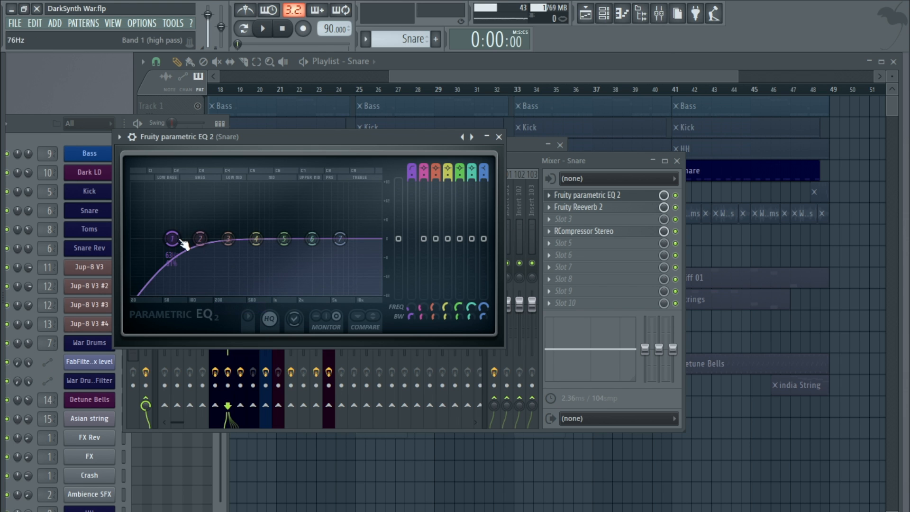
pyautogui.scroll(4, 171, 243)
pyautogui.scroll(-10, 172, 244)
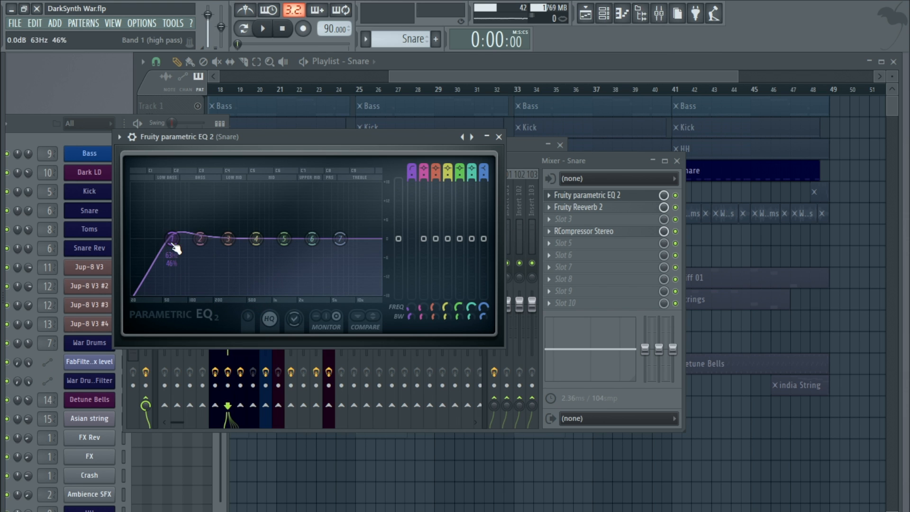
# - Set band 1's filter order to Steep 8 and its bandwidth to 56%
pyautogui.rightClick(170, 241)
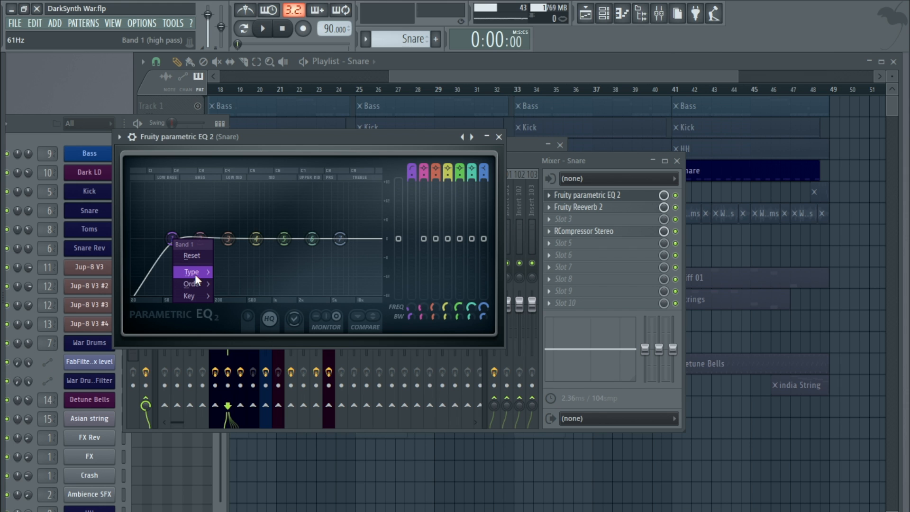
pyautogui.moveTo(193, 284)
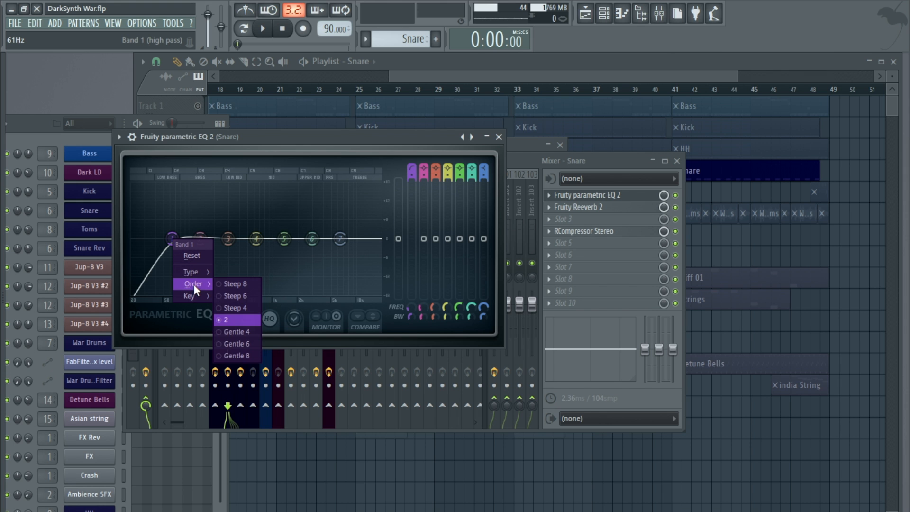
pyautogui.click(221, 284)
pyautogui.scroll(-4, 181, 246)
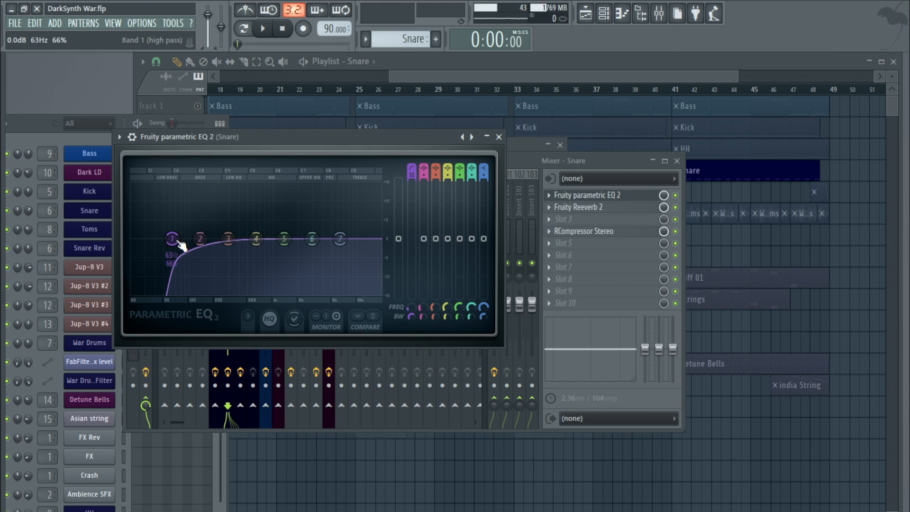
pyautogui.scroll(-3, 180, 246)
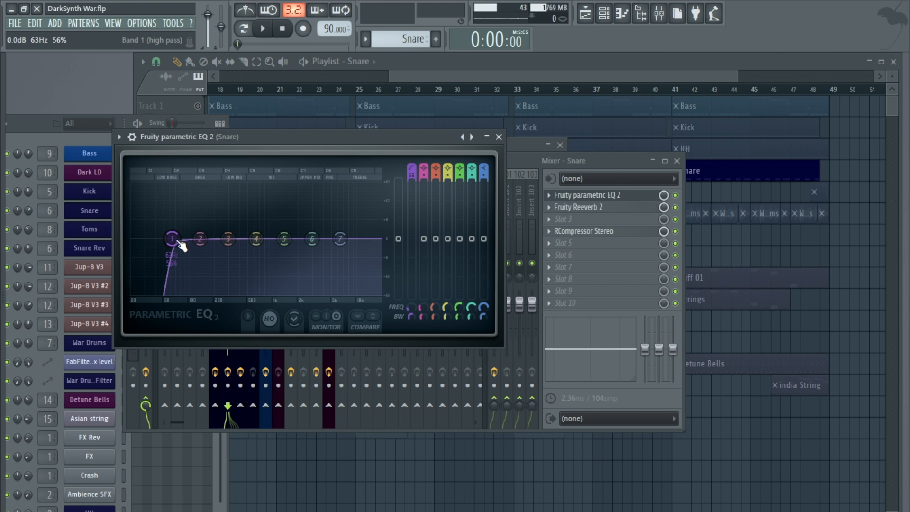
# - Raise the high-pass cutoff to just above band 3, cut band 6 slightly near band 7, and close the EQ
pyautogui.moveTo(179, 241); pyautogui.dragTo(242, 241)
pyautogui.moveTo(314, 240); pyautogui.dragTo(338, 246)
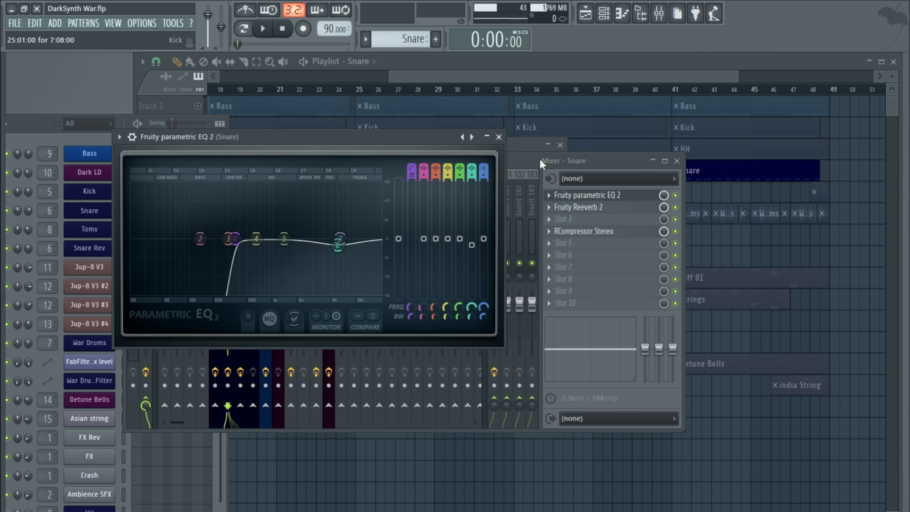
pyautogui.click(498, 137)
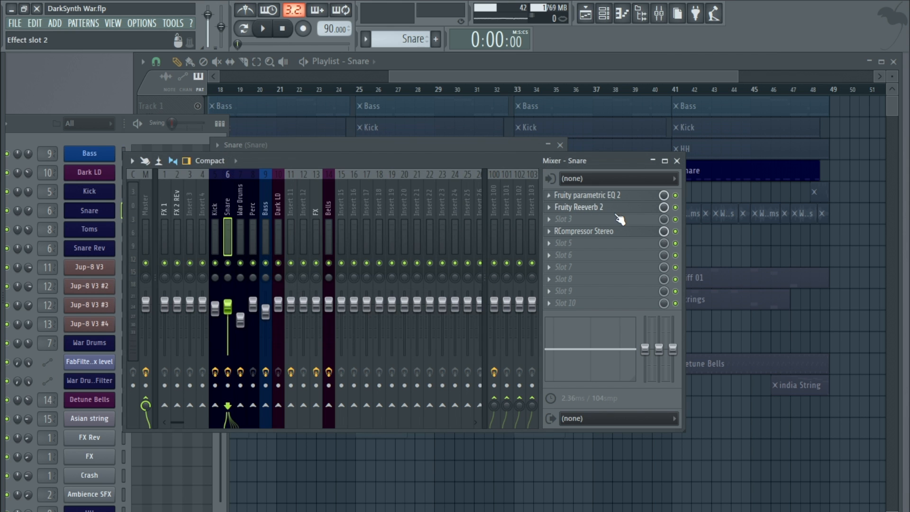
# - Review the Fruity Reeverb 2 and RCompressor Stereo settings on the Snare mixer track
pyautogui.click(618, 208)
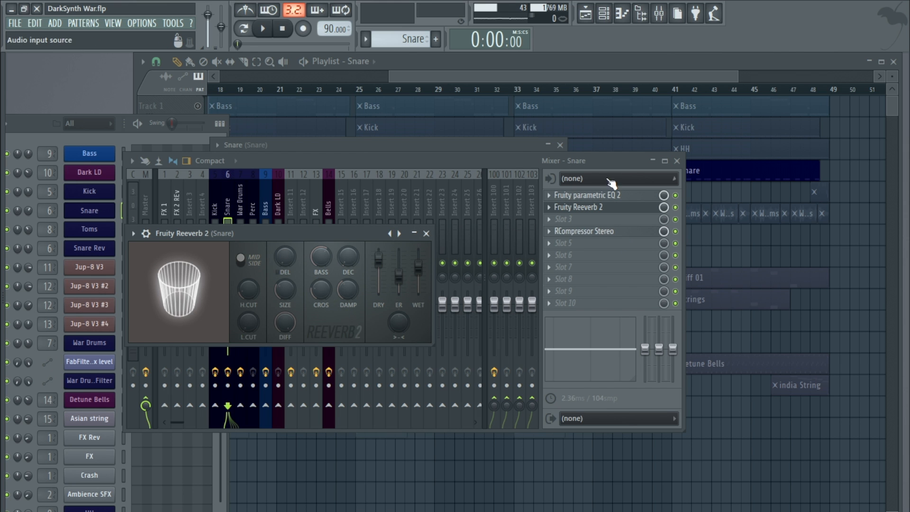
pyautogui.click(426, 233)
pyautogui.click(587, 231)
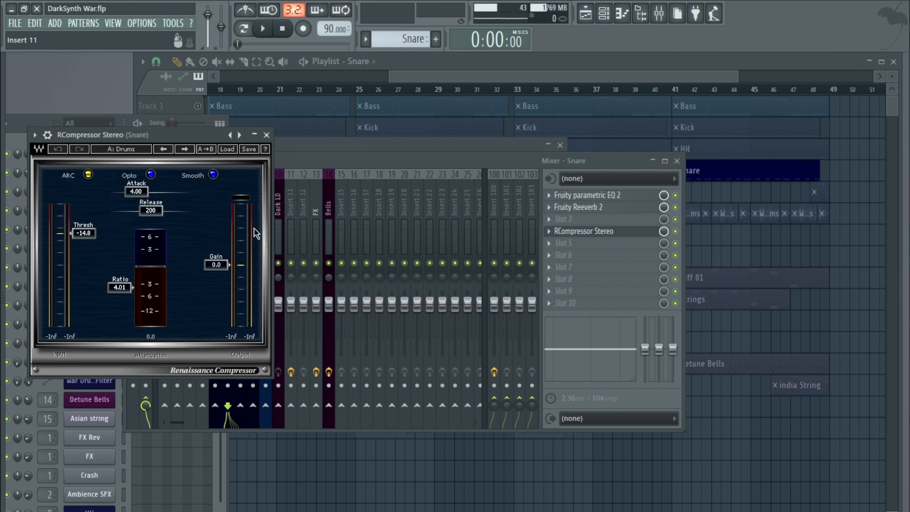
pyautogui.moveTo(152, 138); pyautogui.dragTo(301, 172)
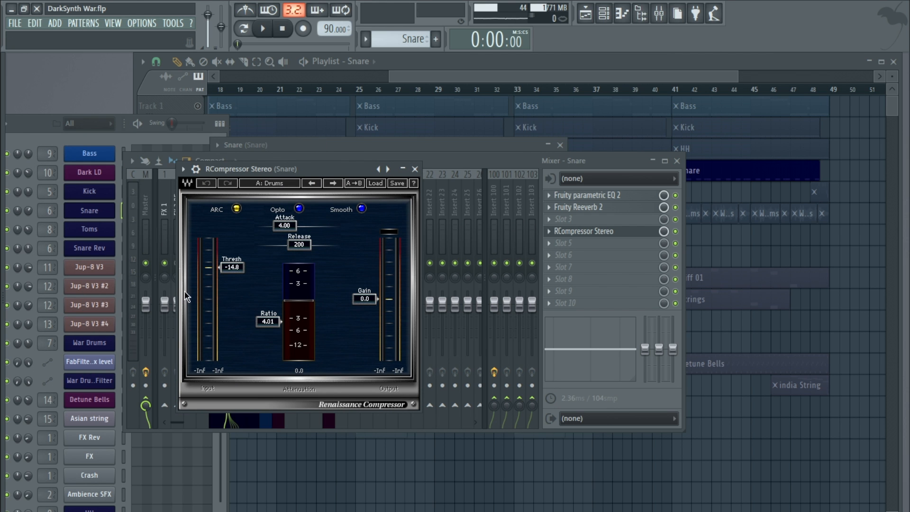
# - Add Fruity Compressor to slot 5 of the Snare mixer track and position its window over the mixer
pyautogui.click(549, 244)
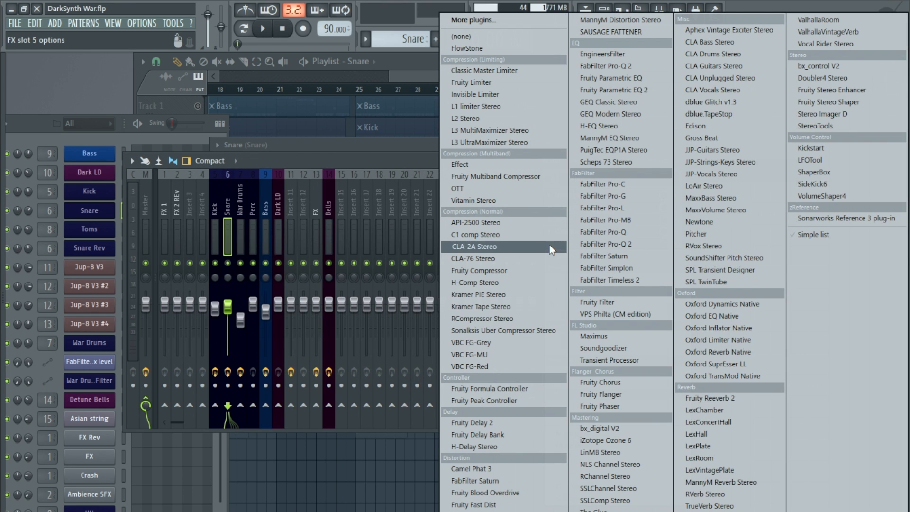
pyautogui.click(516, 271)
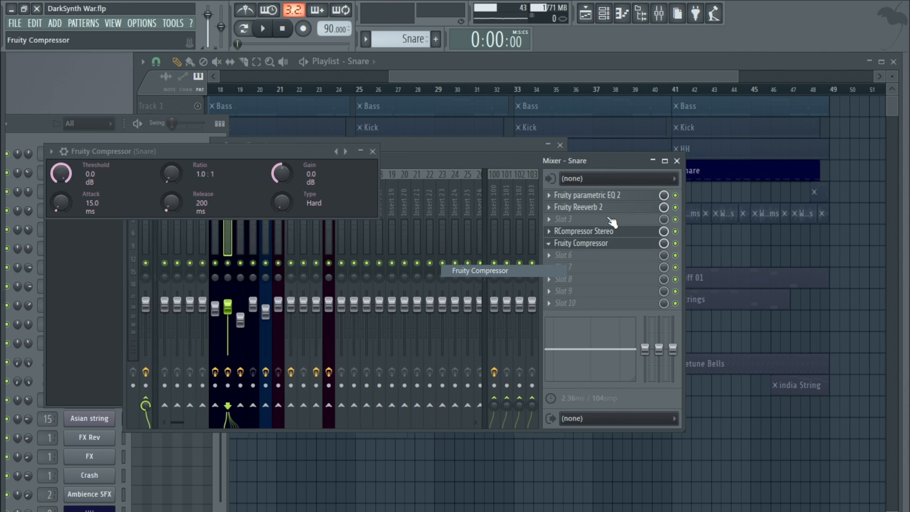
pyautogui.moveTo(260, 154); pyautogui.dragTo(376, 221)
# - Start snare playback, lower the Parametric EQ 2 high-pass cutoff to band 2's frequency, and close the EQ
pyautogui.click(263, 29)
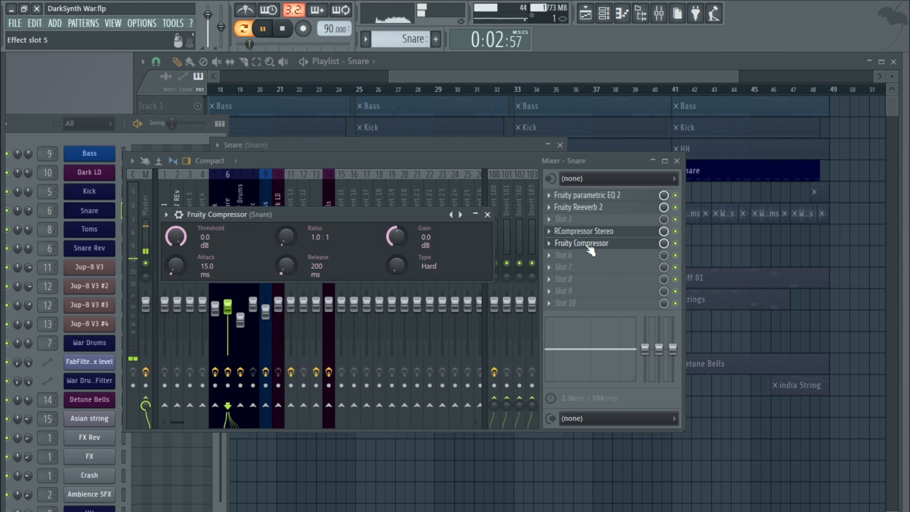
pyautogui.click(607, 202)
pyautogui.moveTo(229, 239); pyautogui.dragTo(199, 239)
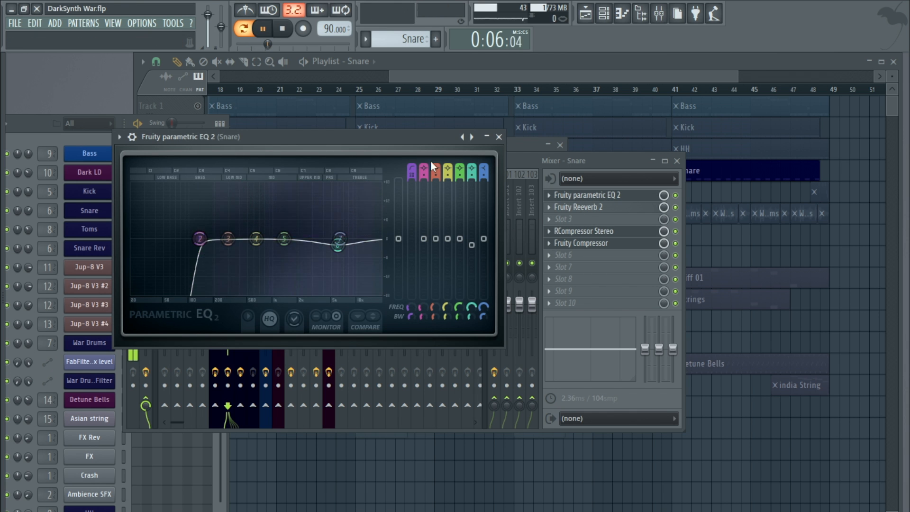
pyautogui.click(498, 137)
# - Close the RCompressor Stereo window and bypass that effect in slot 4
pyautogui.moveTo(346, 161); pyautogui.dragTo(433, 178)
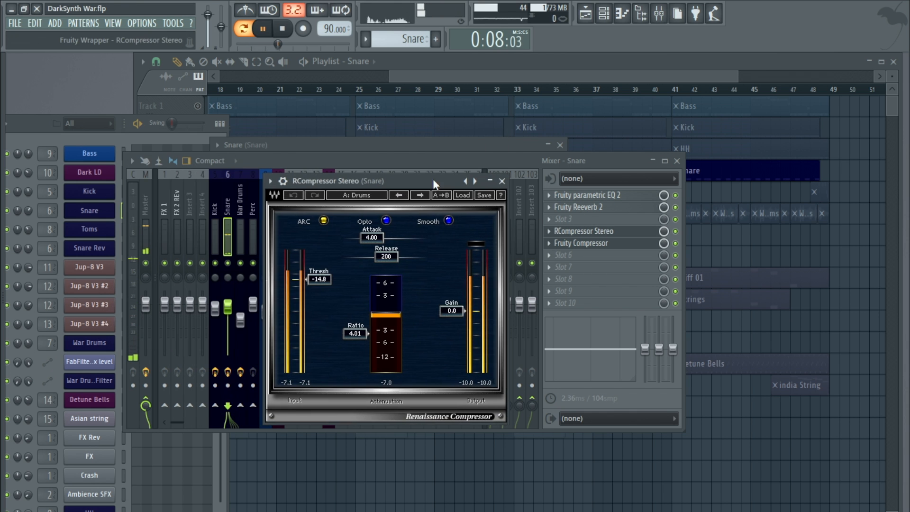
pyautogui.click(502, 181)
pyautogui.click(675, 231)
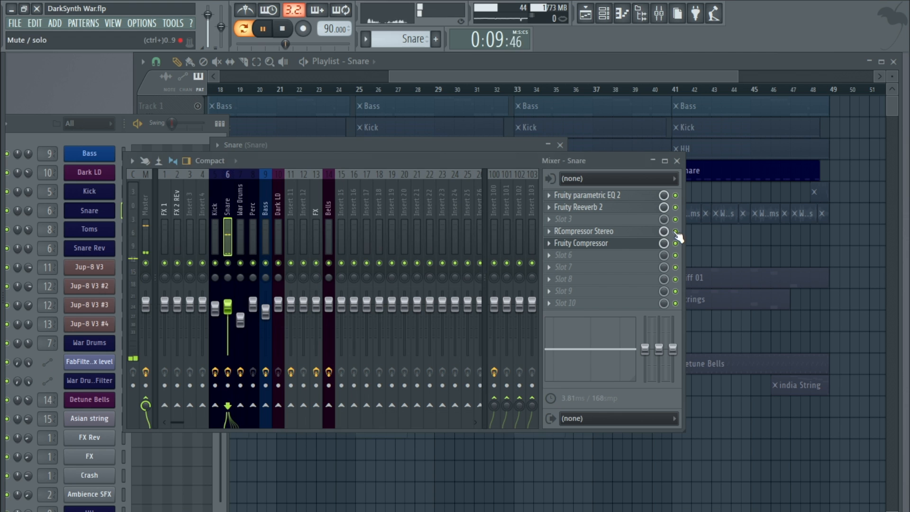
# - Set the snare's Fruity Compressor to a -13.8 dB threshold and a 4.7:1 ratio
pyautogui.click(606, 245)
pyautogui.moveTo(175, 235); pyautogui.dragTo(175, 251)
pyautogui.moveTo(288, 243); pyautogui.dragTo(287, 220)
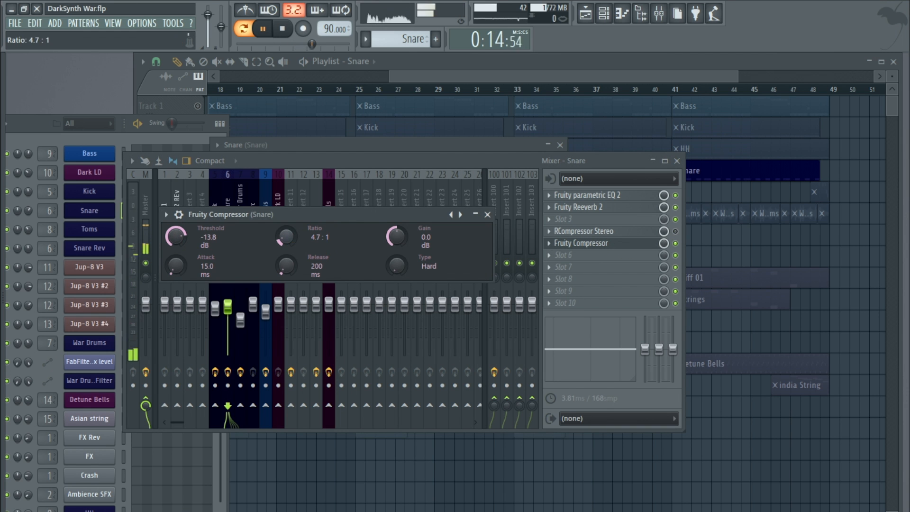
# - Set the Fruity Compressor's threshold to -21.4 dB and its gain to 4.2 dB during playback
pyautogui.moveTo(185, 234)
pyautogui.mouseDown()
pyautogui.moveTo(186, 245)
pyautogui.moveTo(176, 238)
pyautogui.mouseUp()
pyautogui.scroll(3, 176, 237)
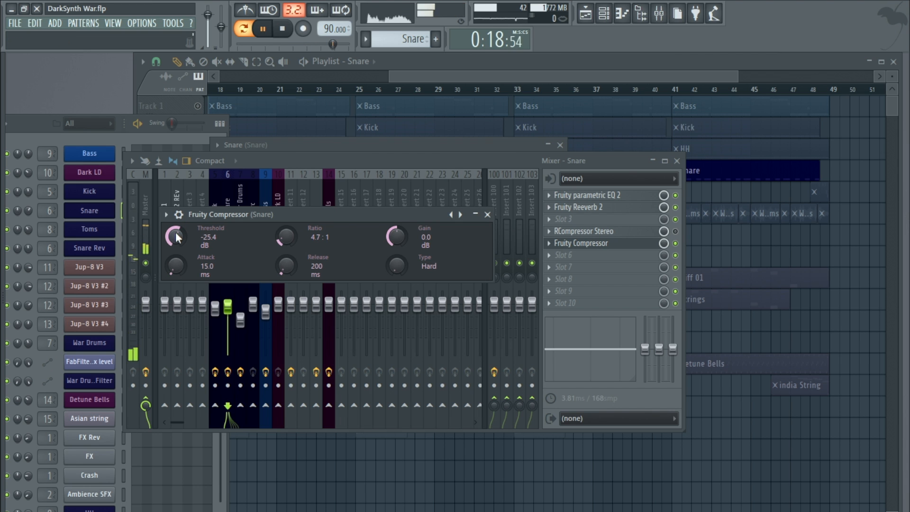
pyautogui.scroll(3, 175, 232)
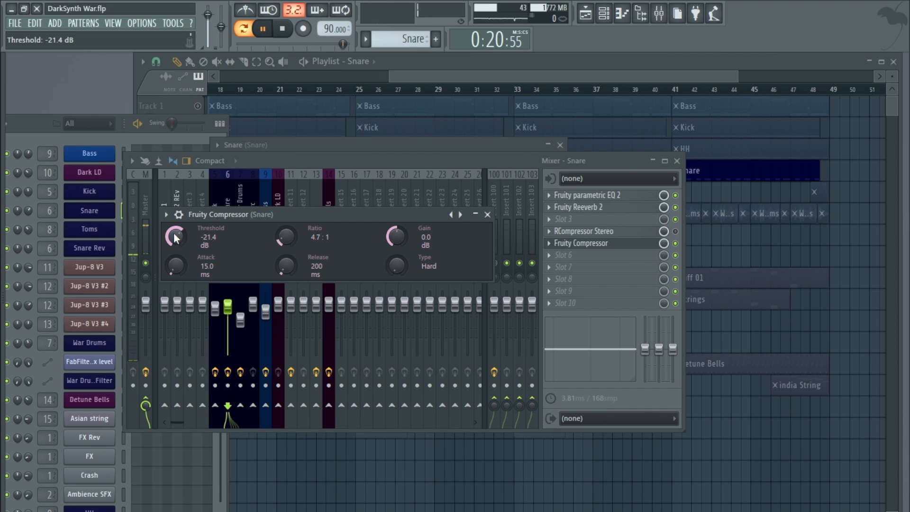
pyautogui.moveTo(397, 236); pyautogui.dragTo(397, 228)
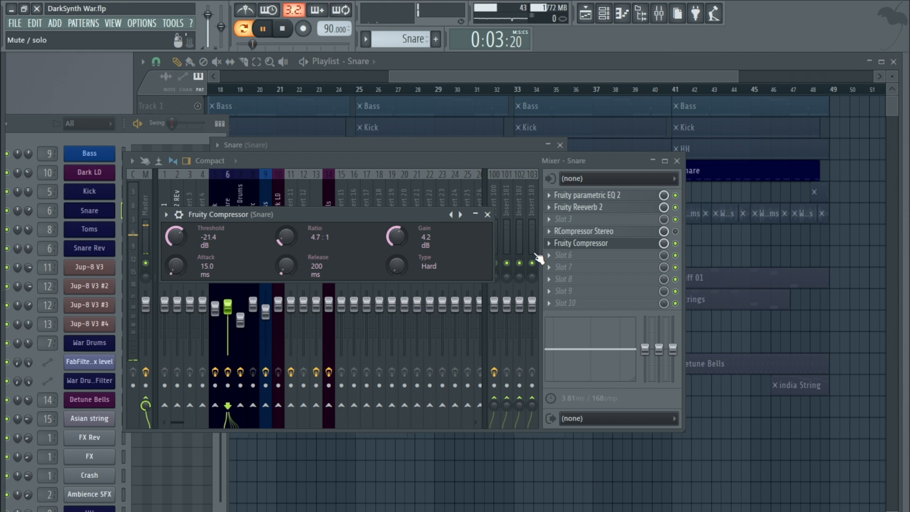
# - Close the mixer, Snare channel and Fruity Compressor windows, and re-enable all playlist tracks
pyautogui.click(677, 161)
pyautogui.click(560, 146)
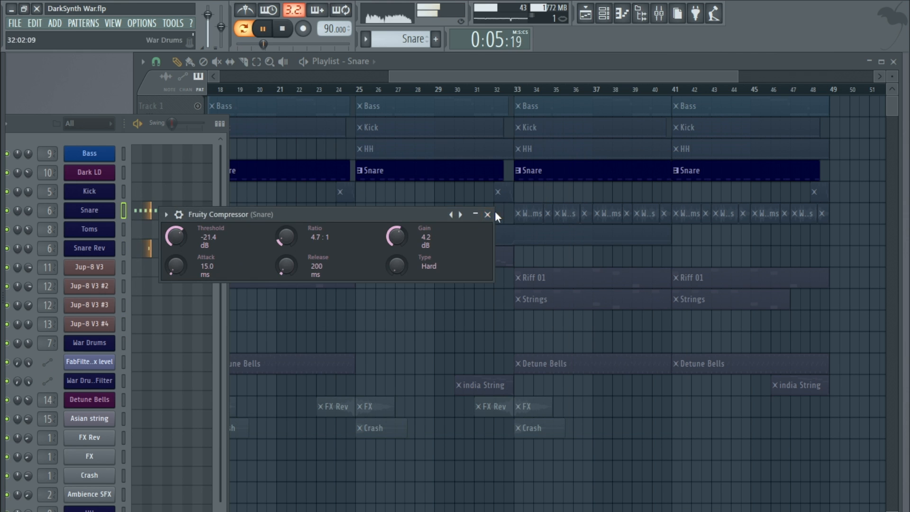
pyautogui.click(487, 215)
pyautogui.rightClick(197, 171)
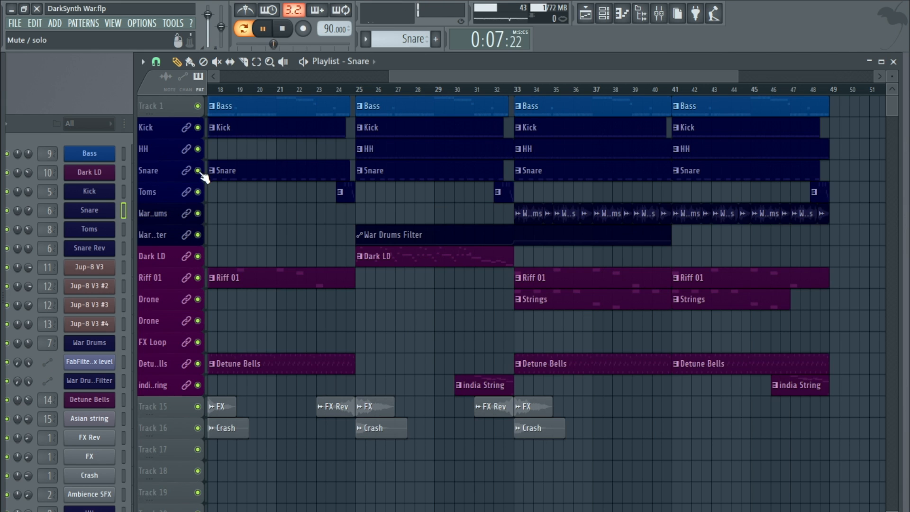
# - Audition the full arrangement in song mode from bar 25, and stop playback
pyautogui.click(243, 29)
pyautogui.click(356, 89)
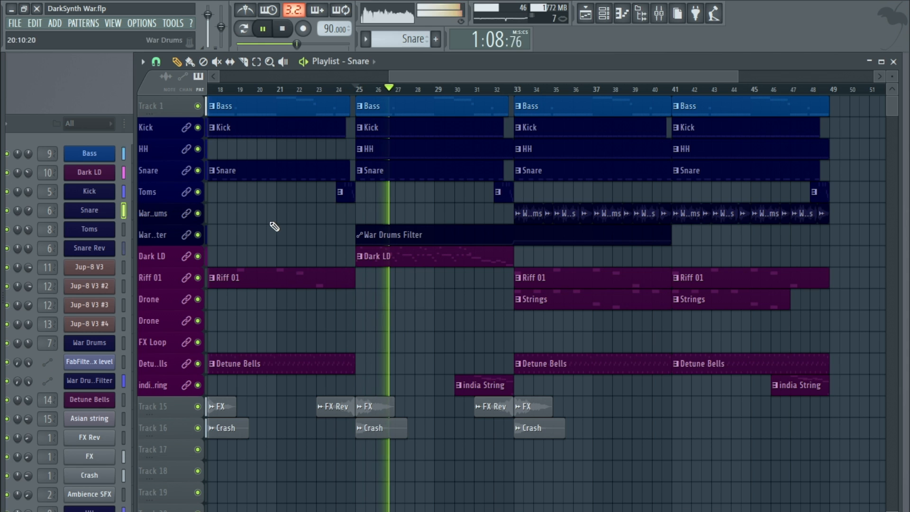
pyautogui.press('space')
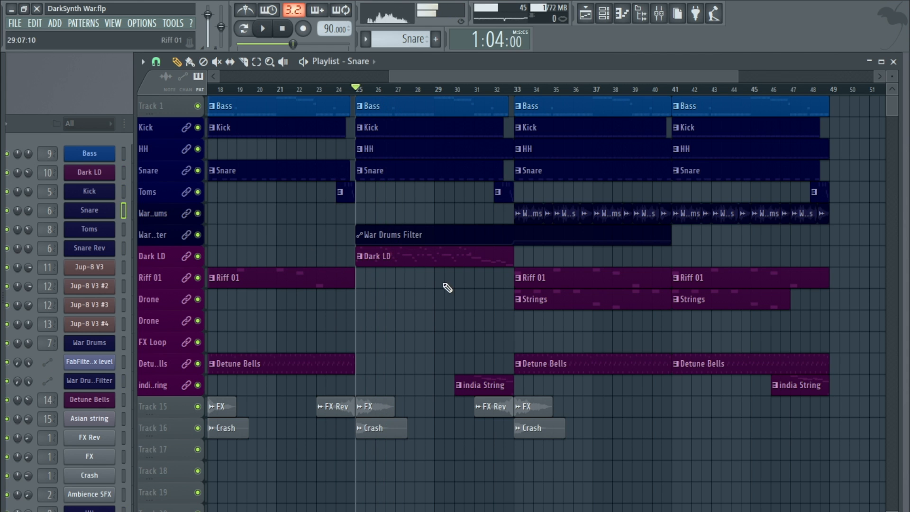
# - Select the Bass pattern in the playlist and reopen the mixer
pyautogui.click(397, 98)
pyautogui.click(112, 27)
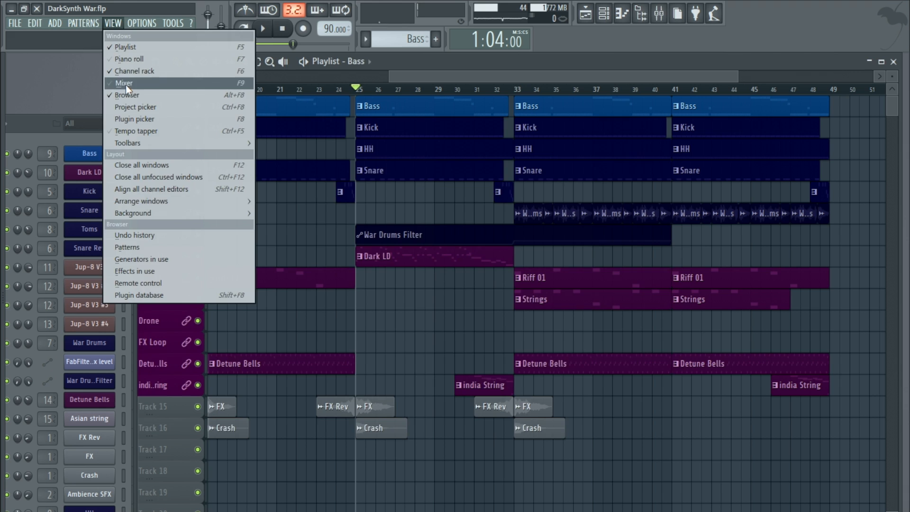
pyautogui.click(126, 85)
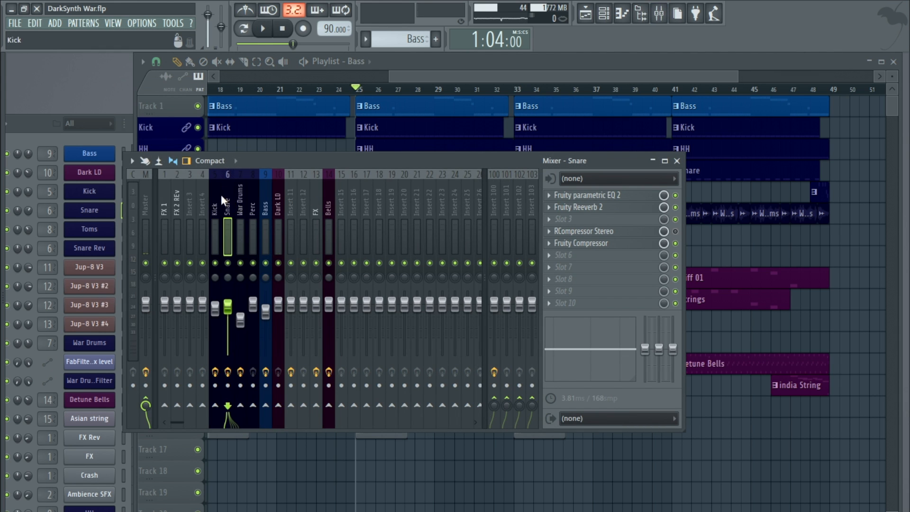
# - Load Fruity Parametric EQ 2 into effect slot 4 of the Bass mixer track and place its window over the mixer
pyautogui.click(268, 191)
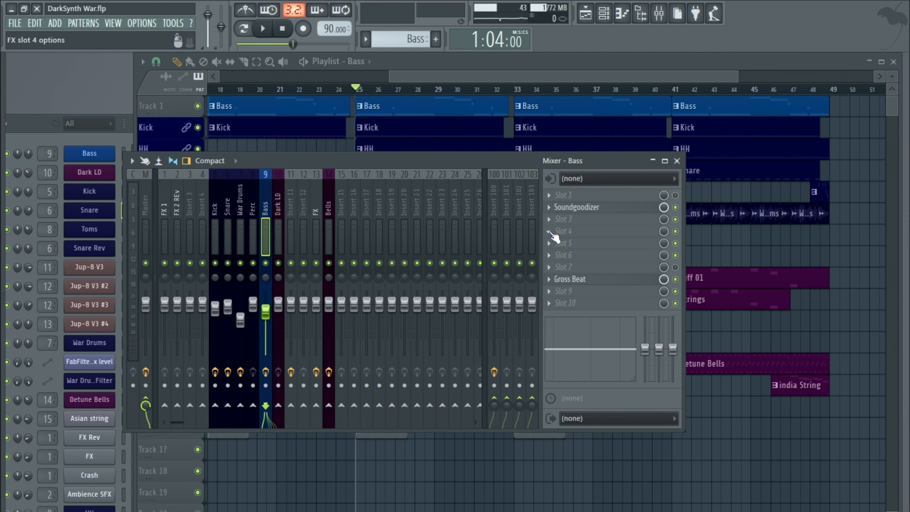
pyautogui.click(550, 232)
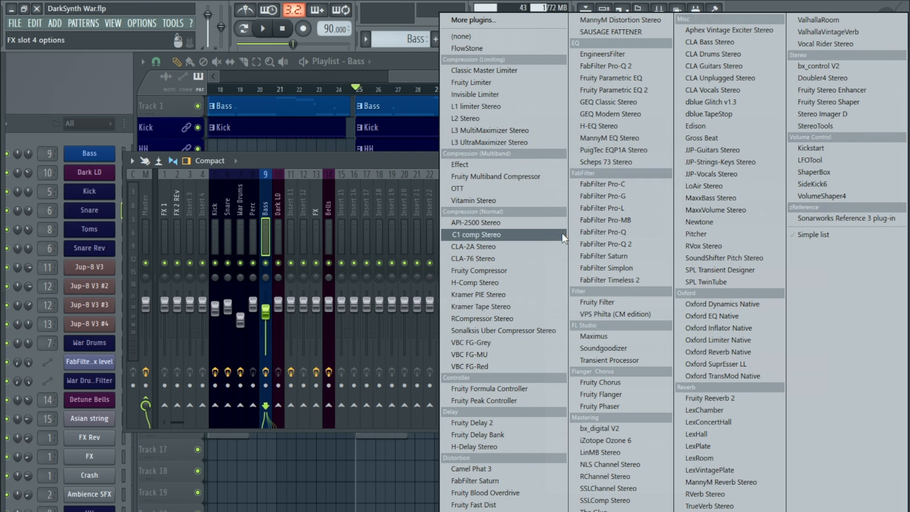
pyautogui.click(635, 91)
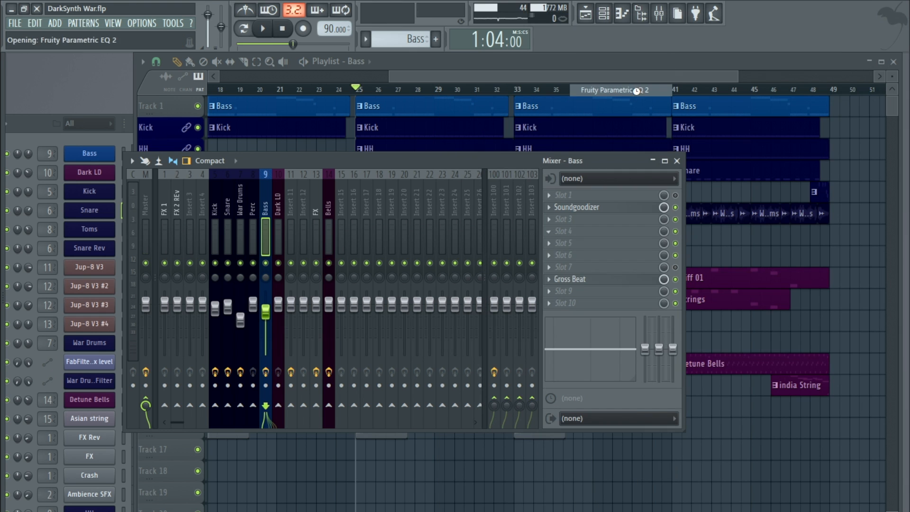
pyautogui.moveTo(248, 128); pyautogui.dragTo(405, 165)
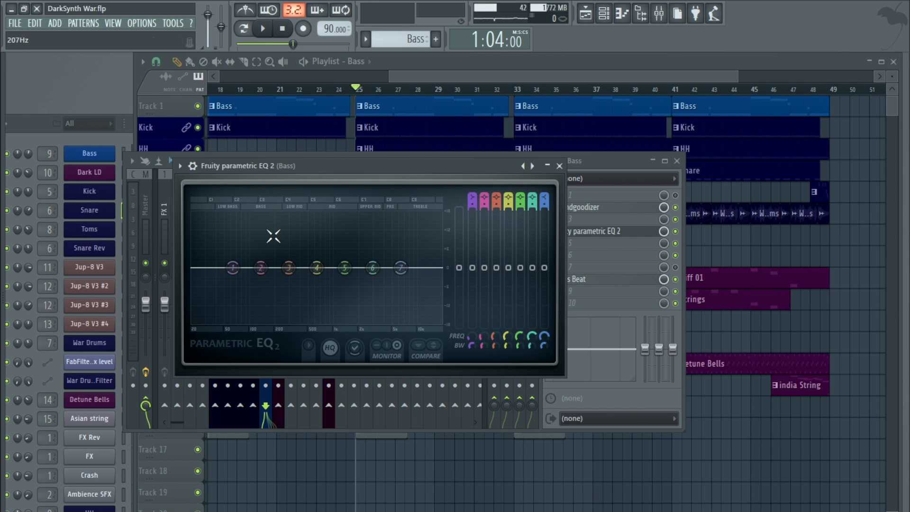
# - Tune the Bass EQ's band 2 to key D2 and boost it slightly, and close the EQ and mixer
pyautogui.rightClick(262, 269)
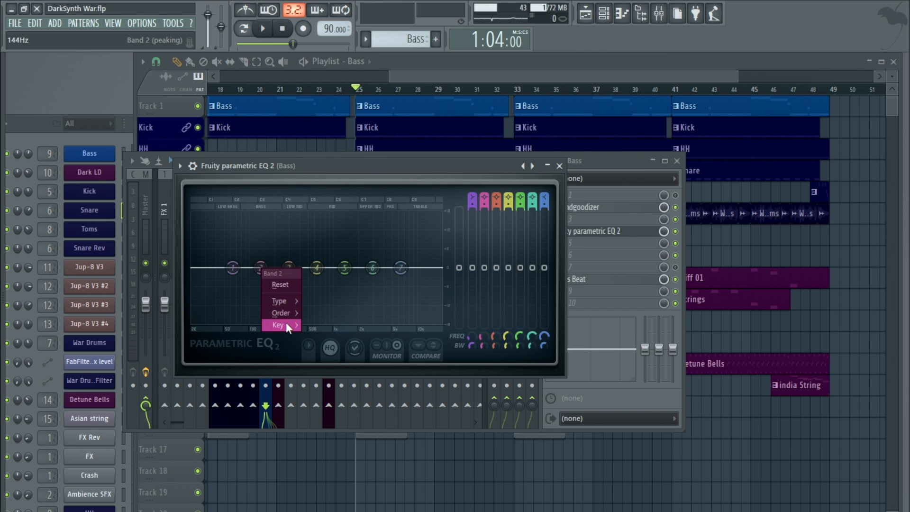
pyautogui.moveTo(286, 325)
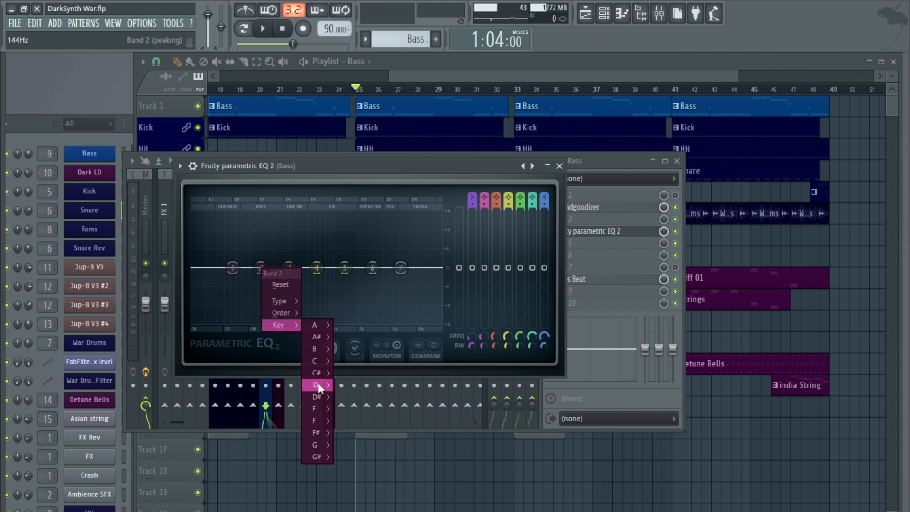
pyautogui.moveTo(320, 387)
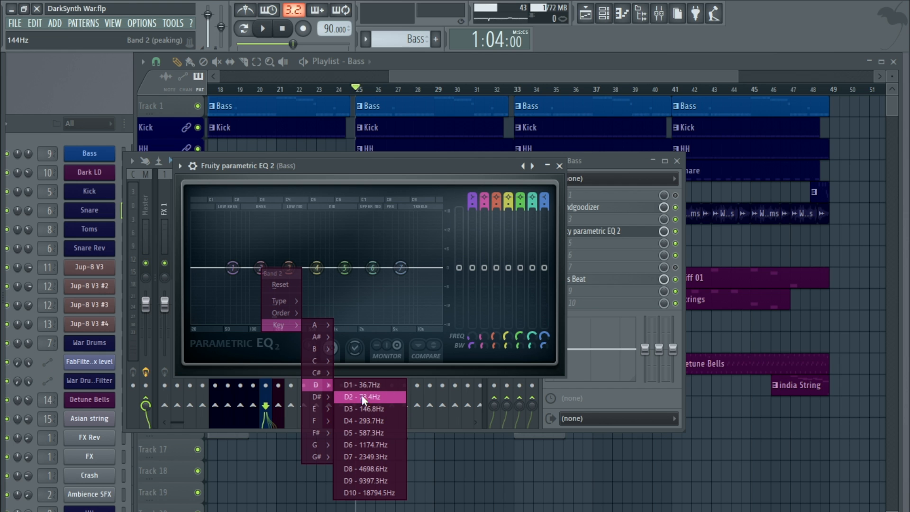
pyautogui.click(349, 396)
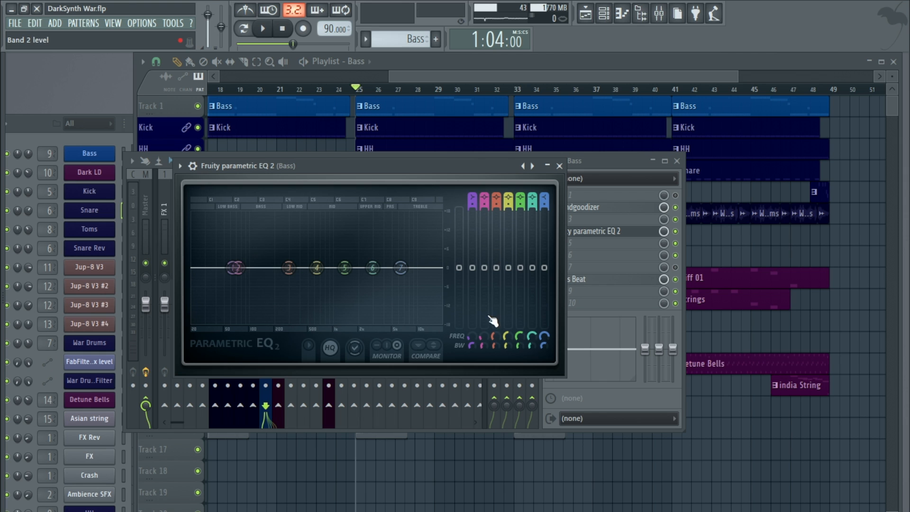
pyautogui.moveTo(490, 271); pyautogui.dragTo(489, 260)
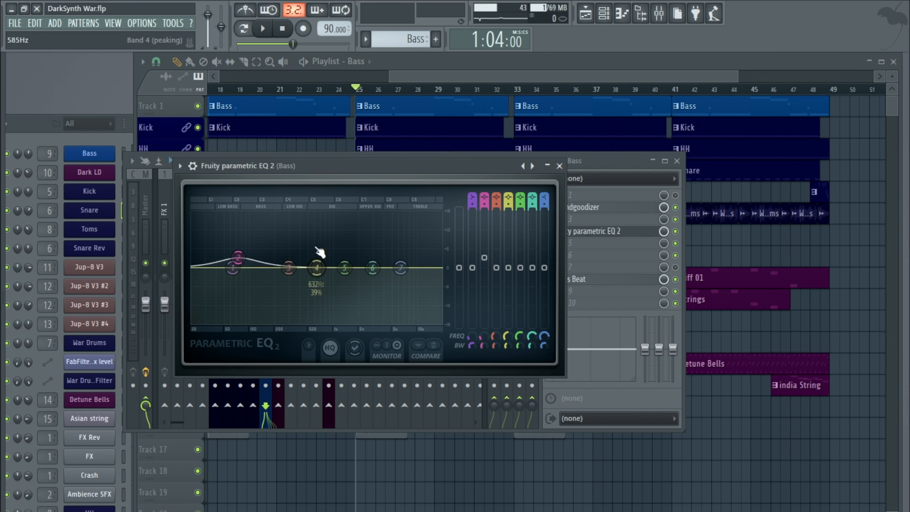
pyautogui.click(559, 166)
pyautogui.click(676, 160)
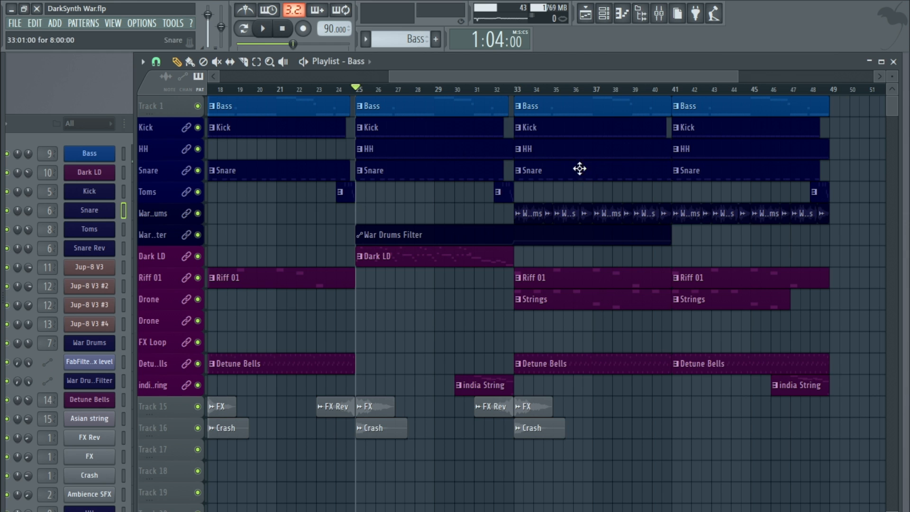
# - Select bars 33 to 41 in the playlist, and audition only the Detune Bells and Riff 01 tracks
pyautogui.moveTo(524, 93); pyautogui.dragTo(671, 102)
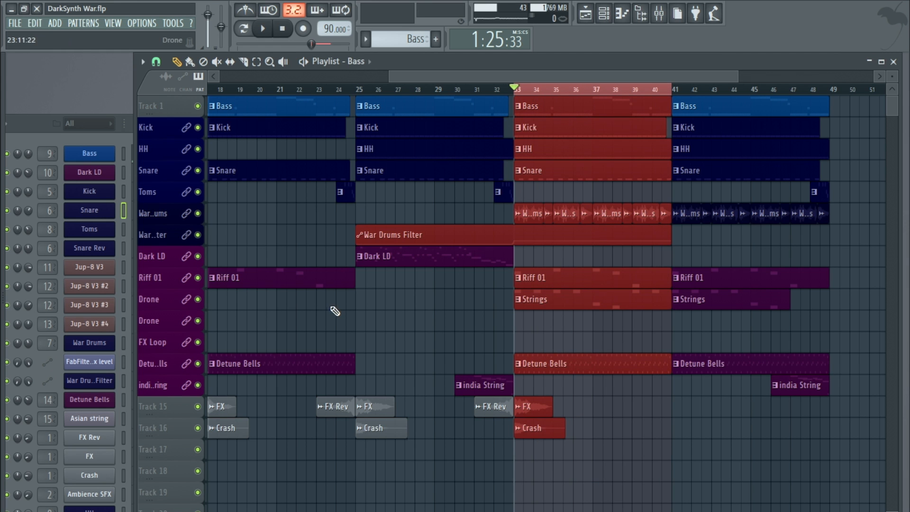
pyautogui.rightClick(199, 360)
pyautogui.click(198, 299)
pyautogui.click(198, 299)
pyautogui.click(198, 278)
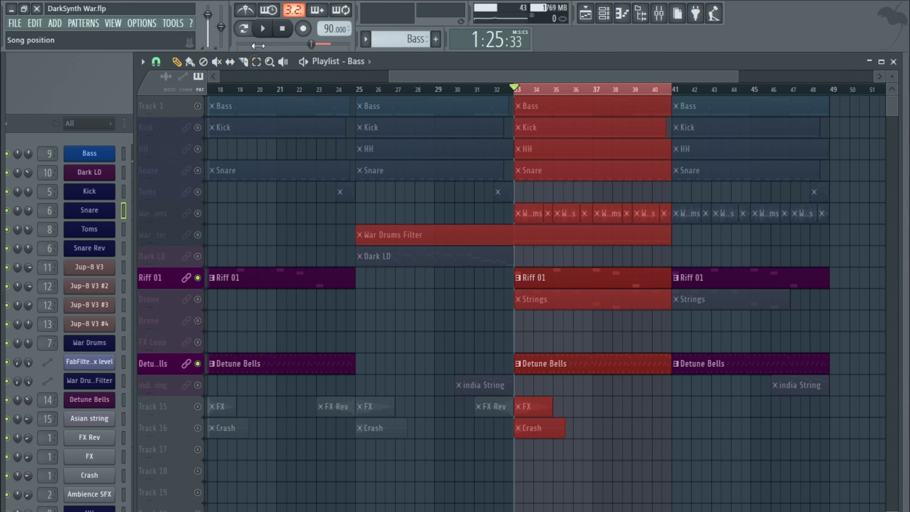
pyautogui.click(262, 28)
pyautogui.click(284, 30)
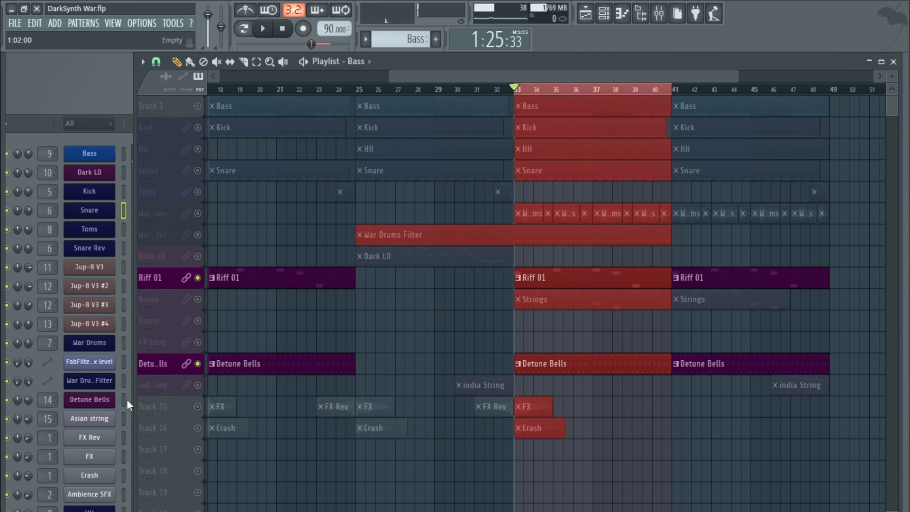
# - Check the Detune Bells mixer track, and load Fruity Parametric EQ 2 into slot 5 of the Jup-8 V3 mixer track, Insert 11
pyautogui.doubleClick(47, 400)
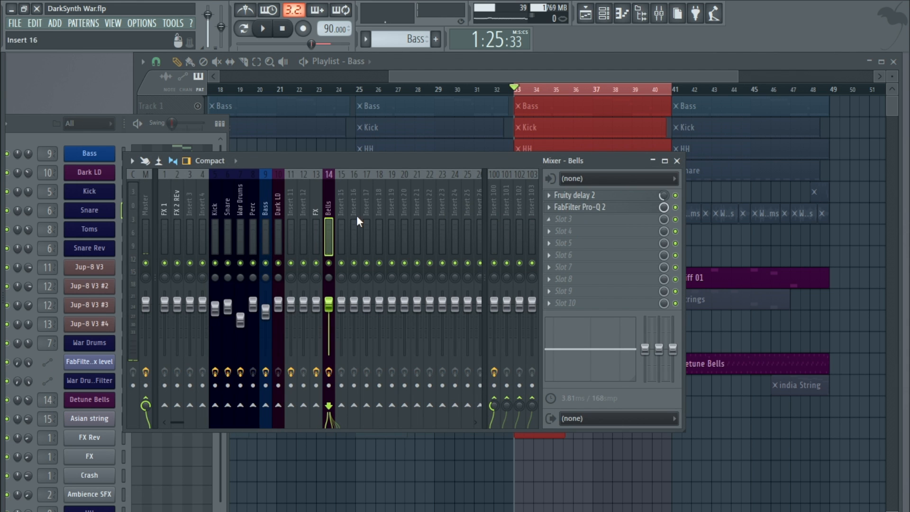
pyautogui.click(677, 161)
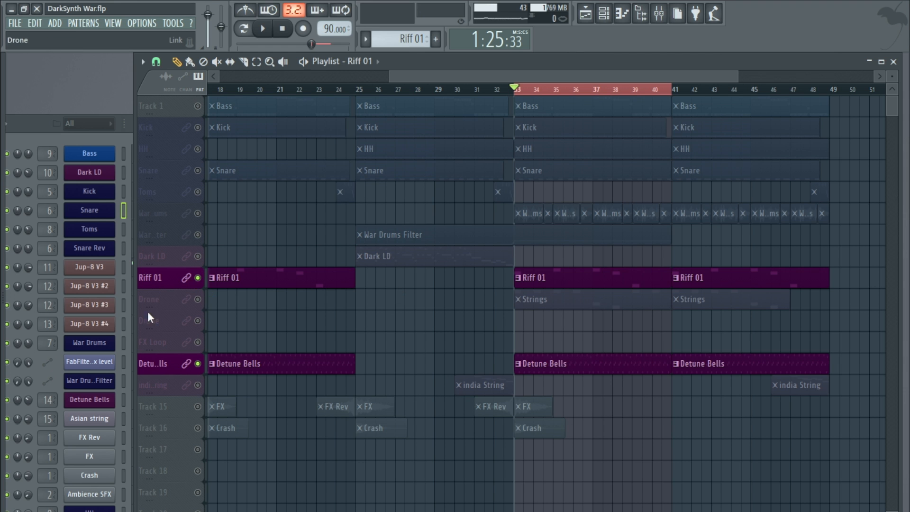
pyautogui.click(45, 137)
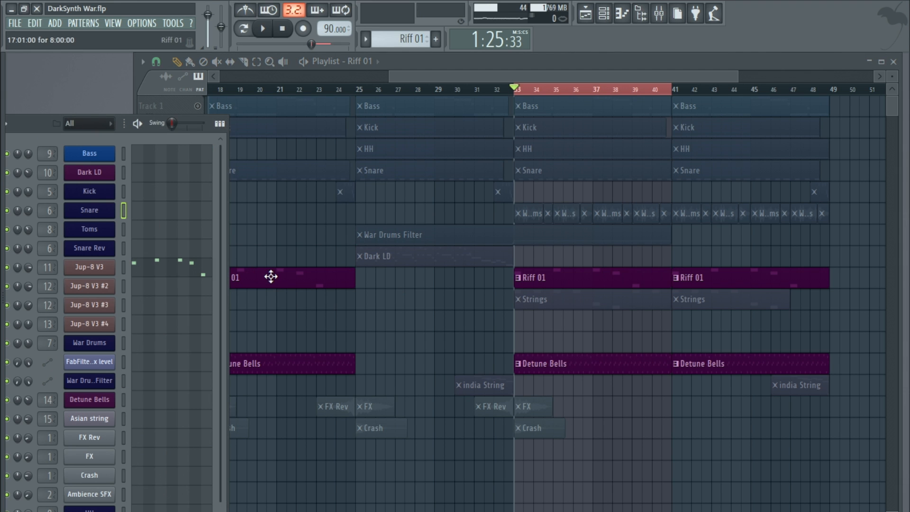
pyautogui.doubleClick(40, 266)
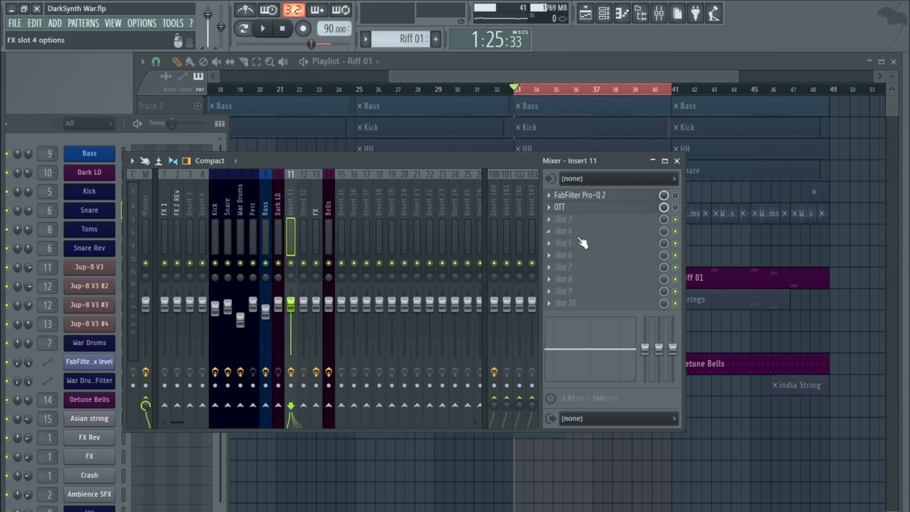
pyautogui.click(550, 245)
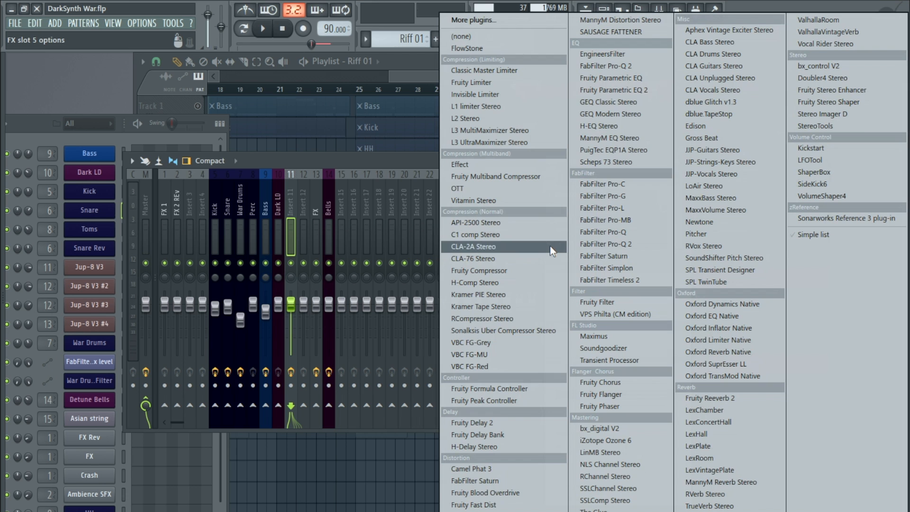
pyautogui.click(657, 99)
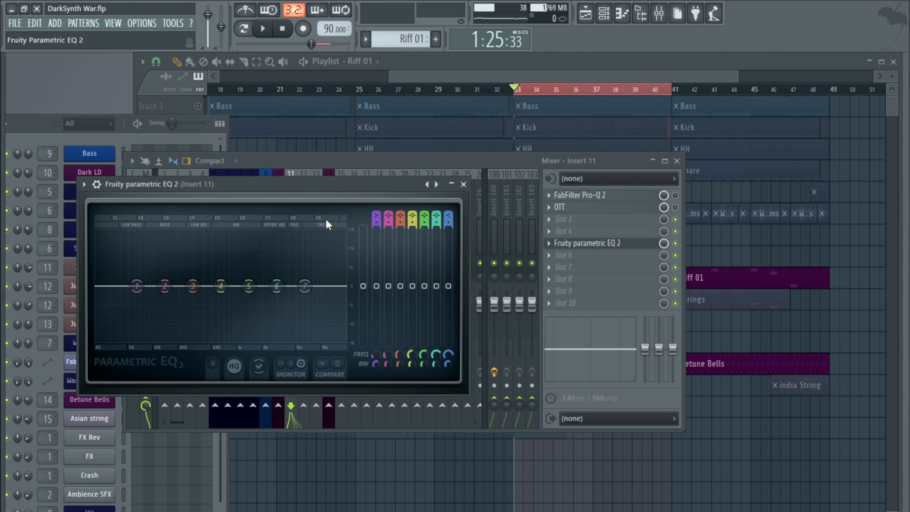
# - During playback, set band 3 of the Insert 11 EQ to about 1.0 dB at 214 Hz, and close the EQ
pyautogui.click(273, 30)
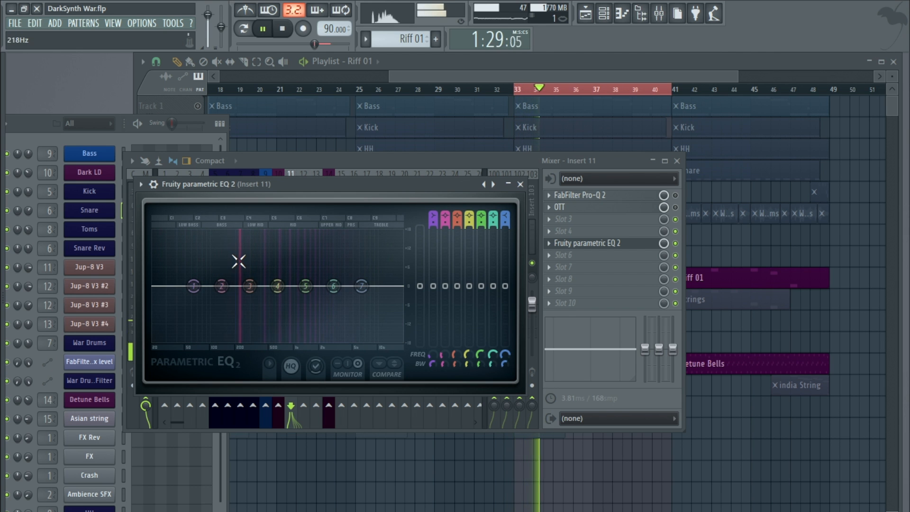
pyautogui.moveTo(249, 285); pyautogui.dragTo(240, 285)
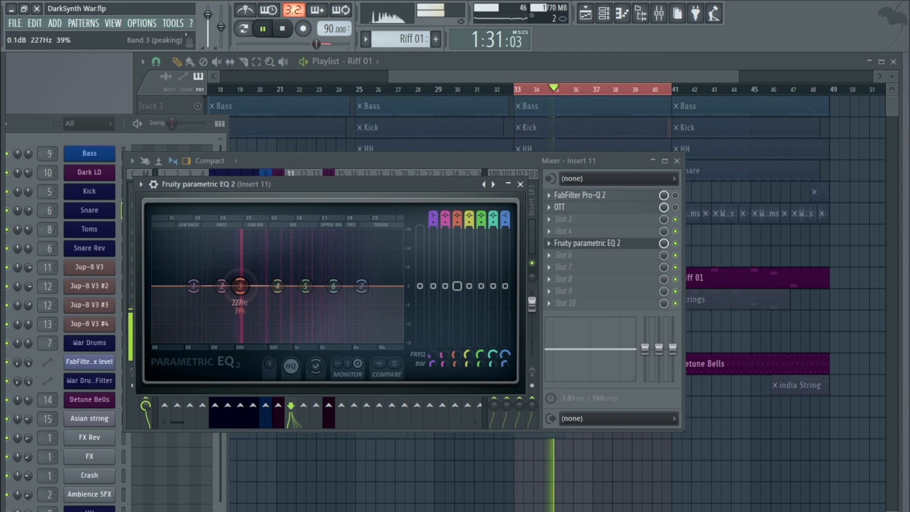
pyautogui.moveTo(239, 285); pyautogui.dragTo(241, 278)
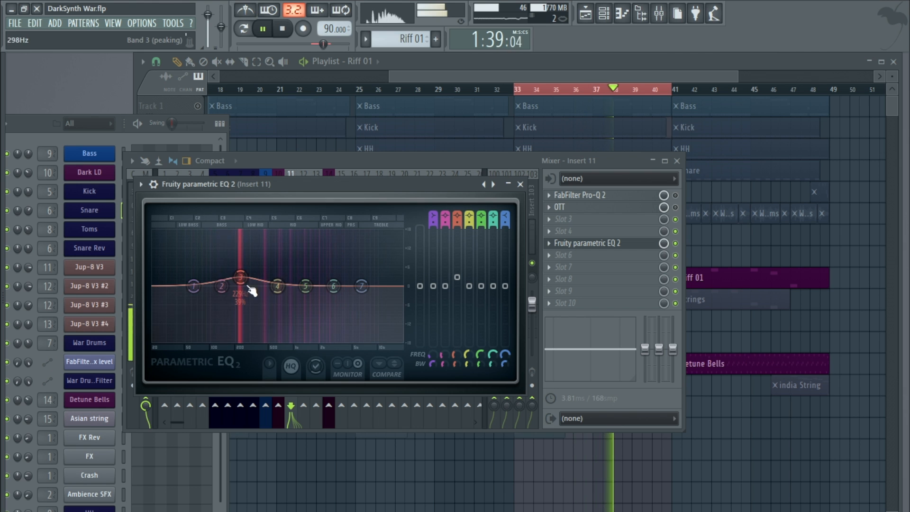
pyautogui.moveTo(240, 283); pyautogui.dragTo(239, 285)
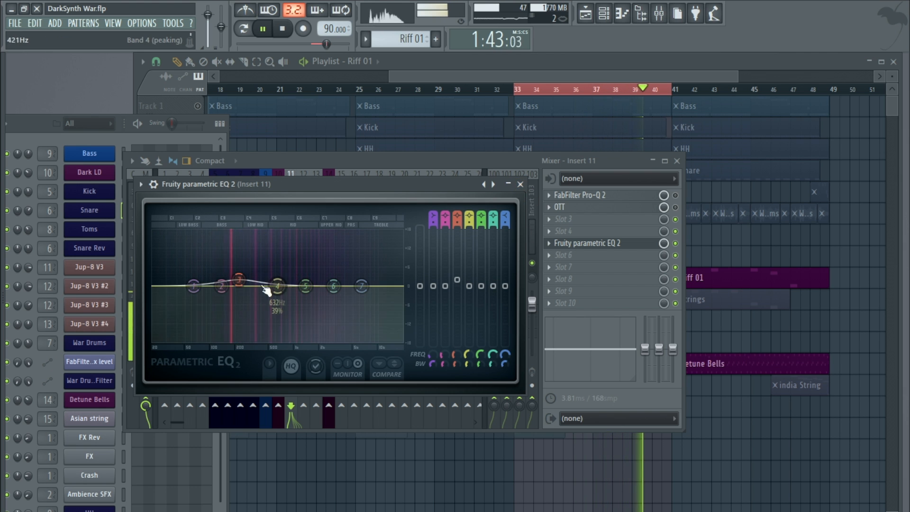
pyautogui.moveTo(239, 280); pyautogui.dragTo(238, 283)
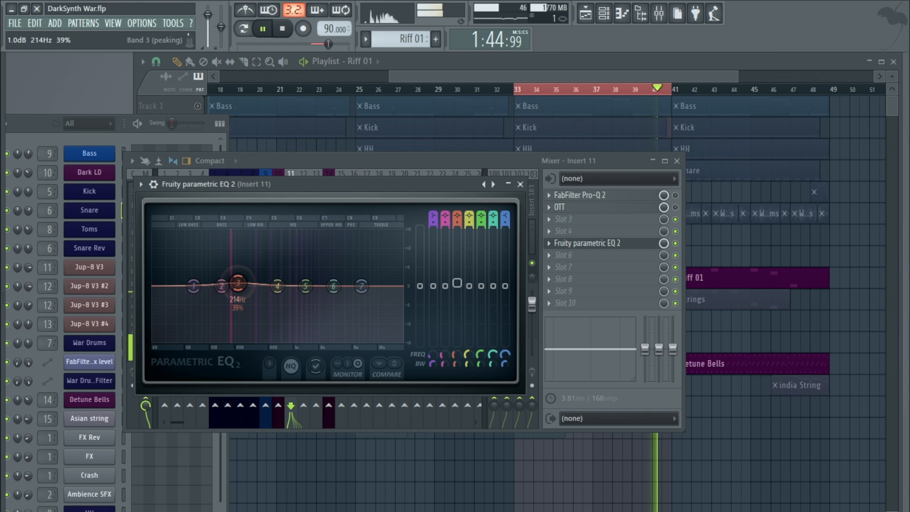
pyautogui.click(520, 183)
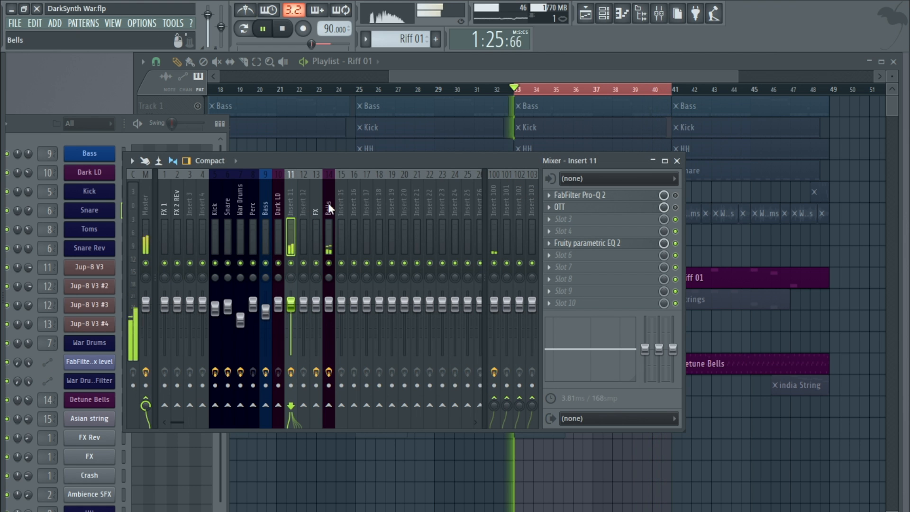
# - Load Fruity Parametric EQ 2 into slot 4 of the Bells mixer track, dipping band 3 and slightly boosting band 4
pyautogui.click(328, 203)
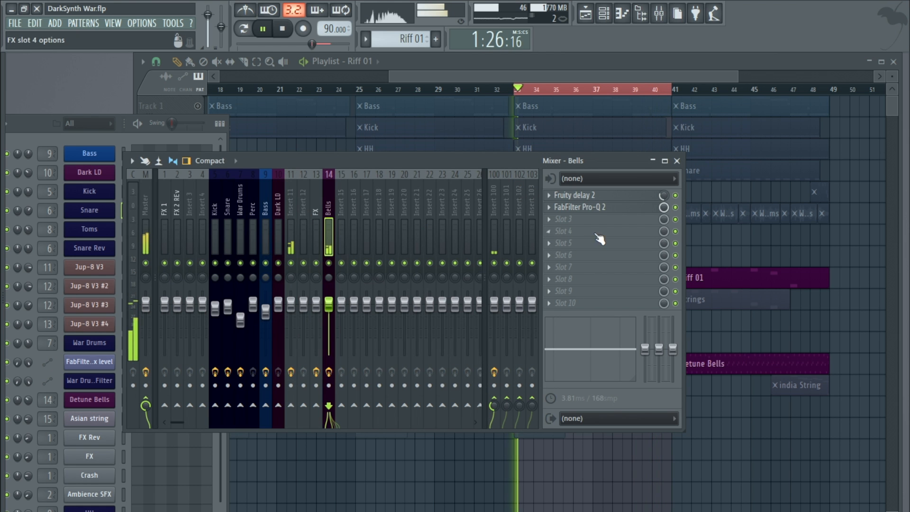
pyautogui.click(547, 230)
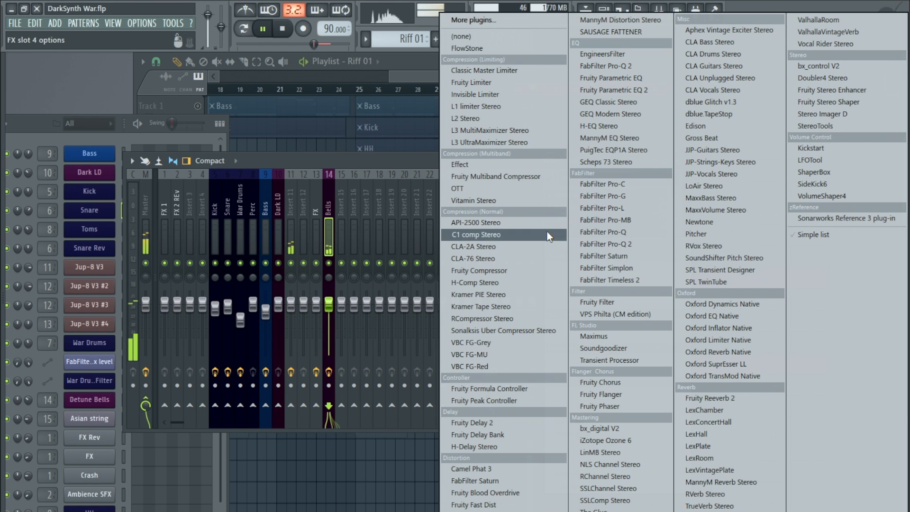
pyautogui.click(647, 94)
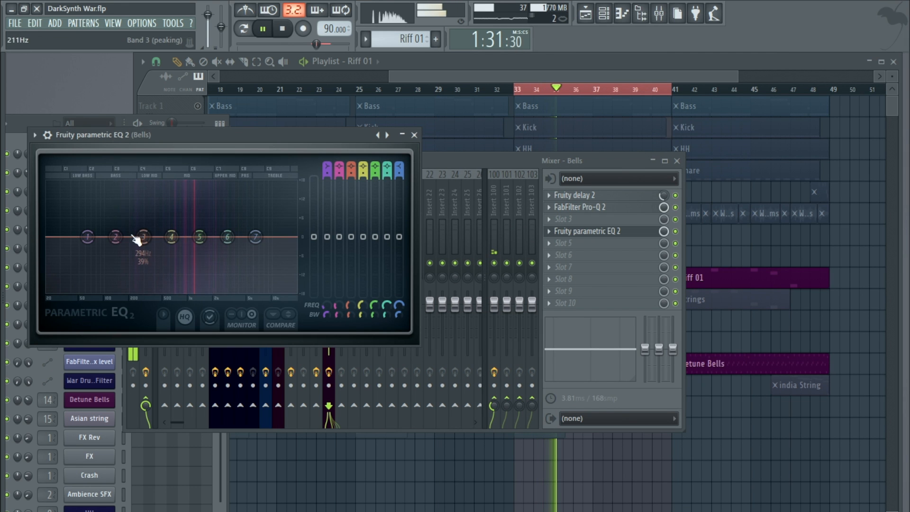
pyautogui.moveTo(171, 238); pyautogui.dragTo(134, 247)
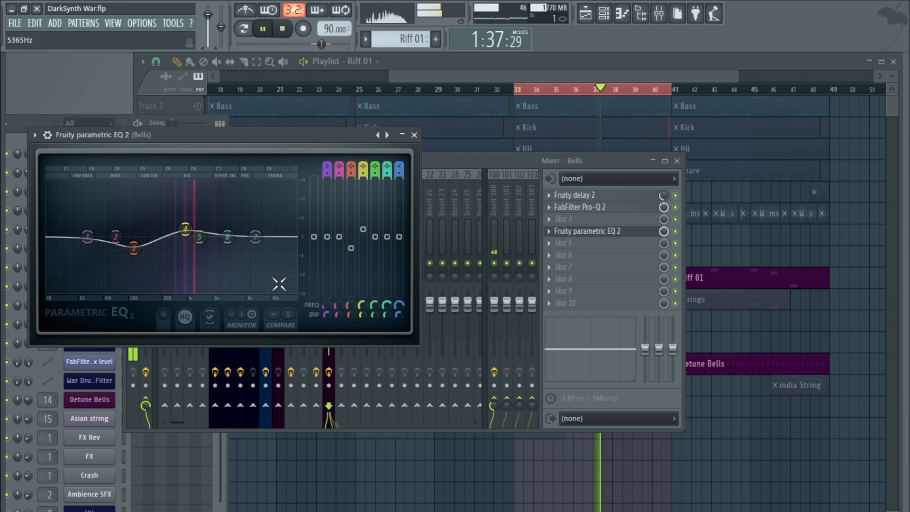
pyautogui.click(414, 135)
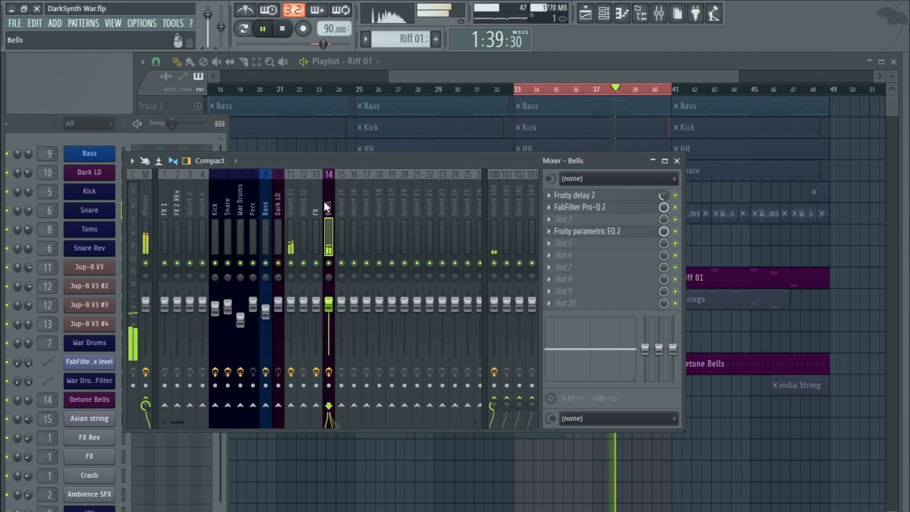
# - Reopen the Insert 11 EQ and cut band 4 slightly in the mids, stop playback, and close the EQ
pyautogui.click(275, 195)
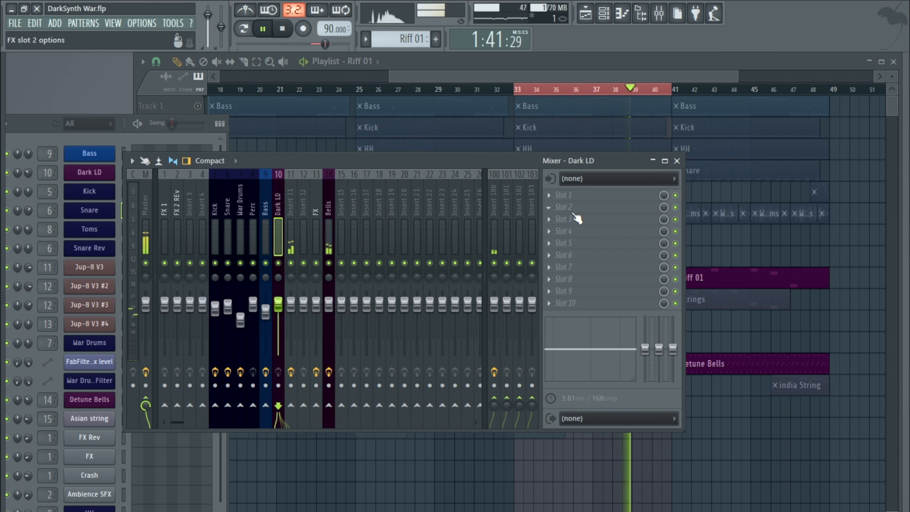
pyautogui.click(290, 195)
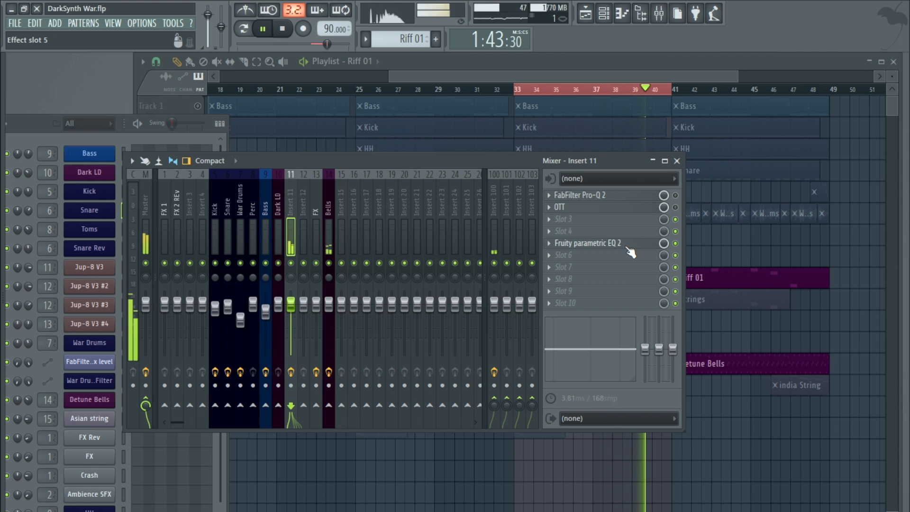
pyautogui.click(629, 244)
pyautogui.moveTo(282, 286); pyautogui.dragTo(286, 291)
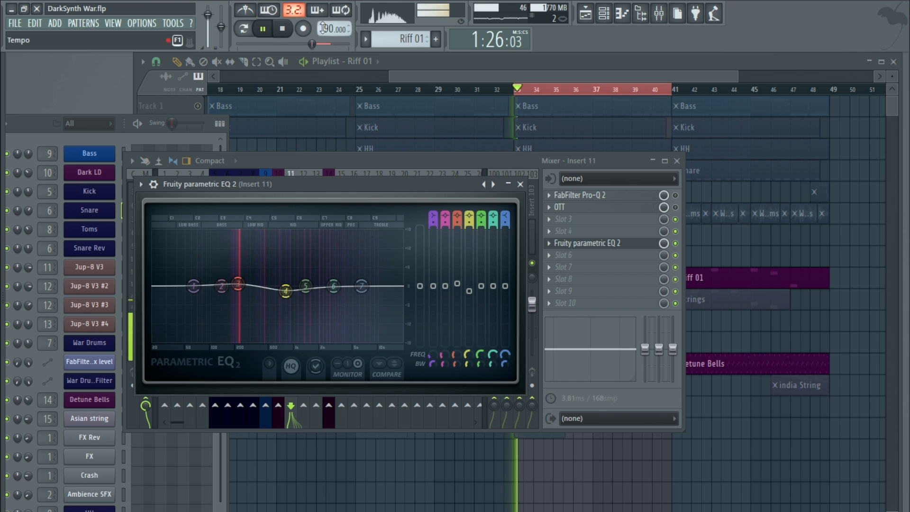
pyautogui.press('space')
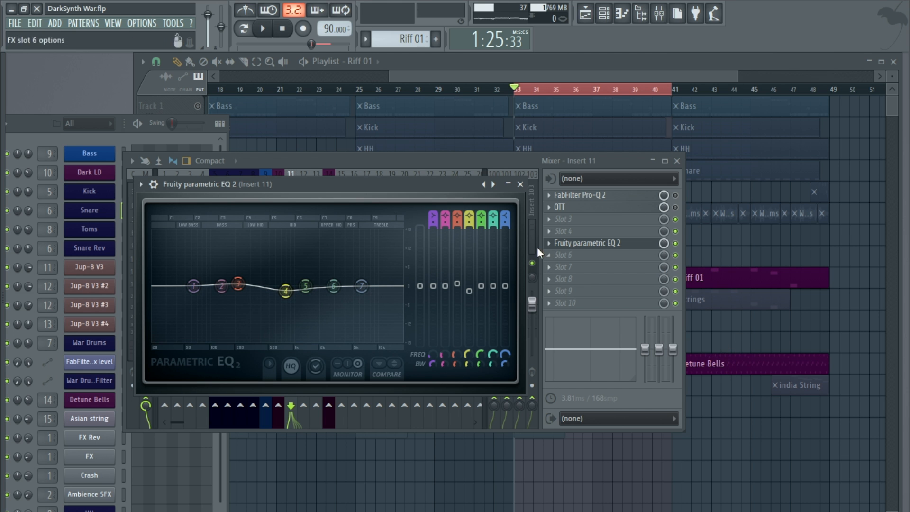
pyautogui.click(519, 183)
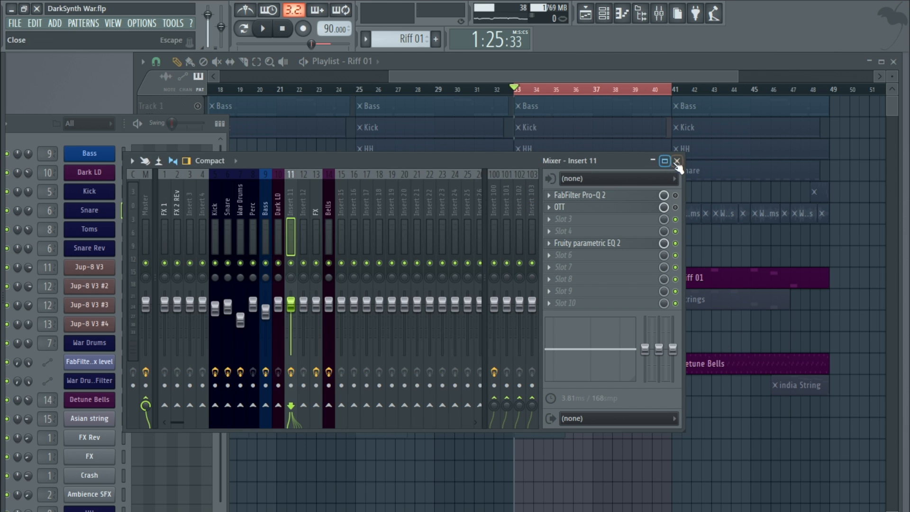
# - Close the mixer, solo the Kick track in the playlist, and start playback
pyautogui.click(677, 161)
pyautogui.rightClick(457, 313)
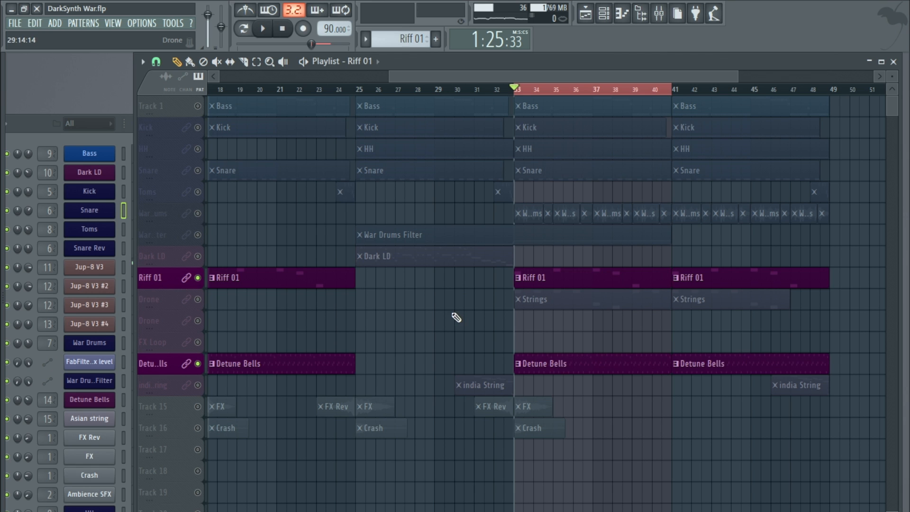
pyautogui.rightClick(198, 128)
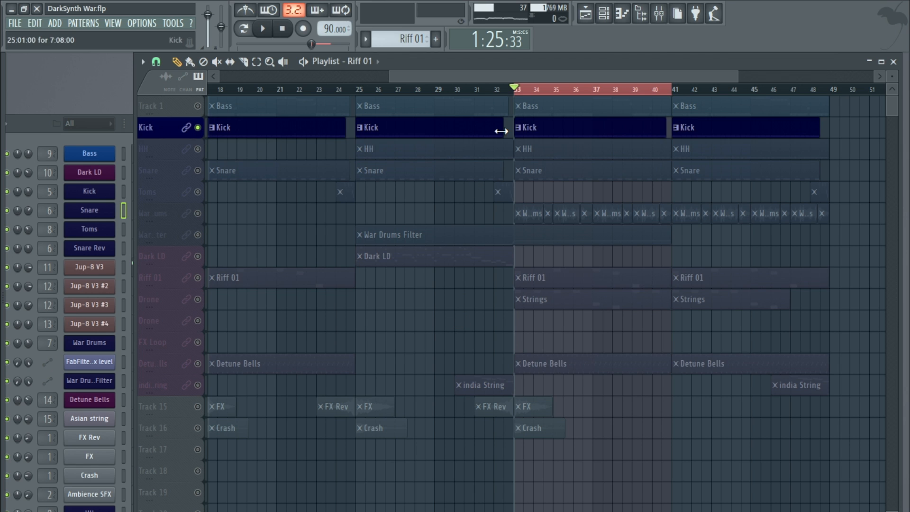
pyautogui.click(267, 28)
pyautogui.click(564, 132)
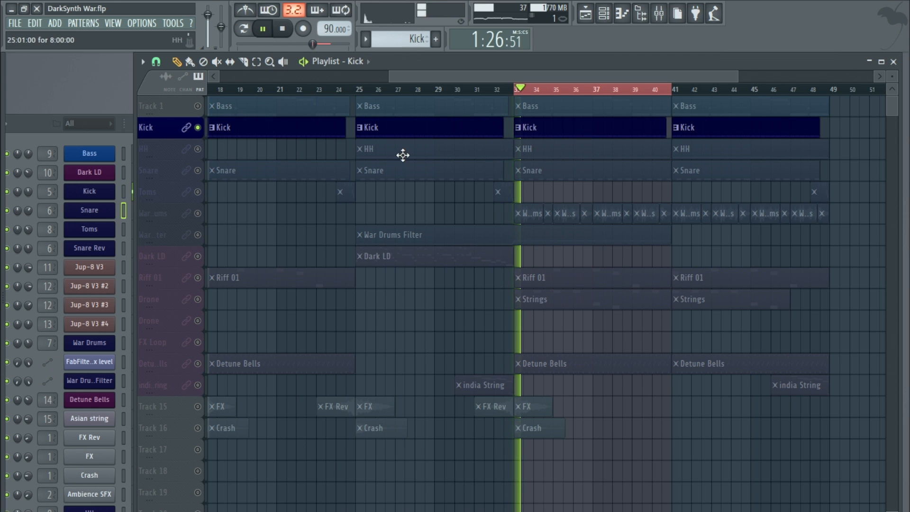
# - Reopen the mixer and bring up the Fruity Parametric EQ 2 in slot 2 of the Kick mixer track
pyautogui.click(113, 23)
pyautogui.click(127, 87)
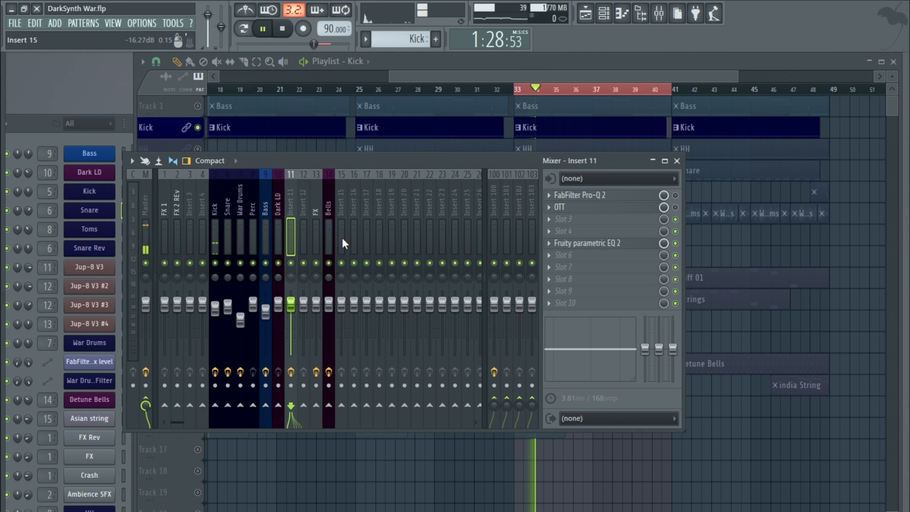
pyautogui.click(214, 204)
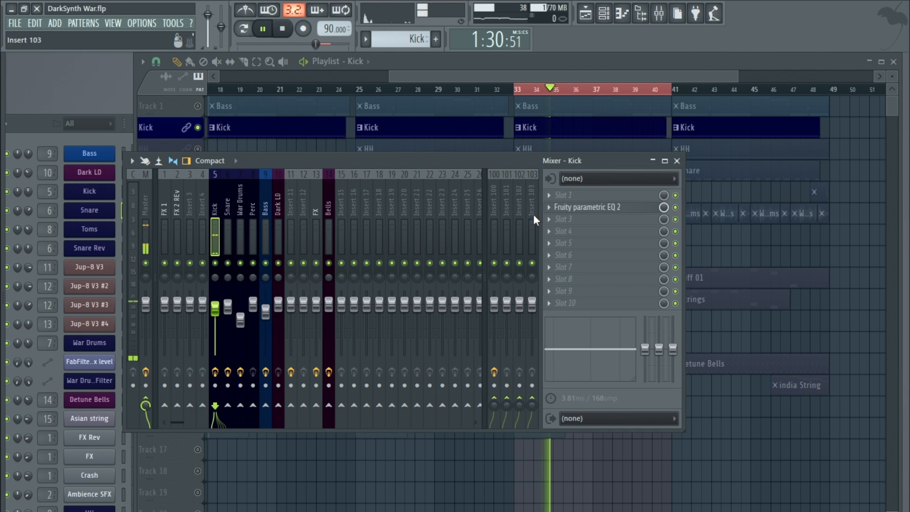
pyautogui.click(589, 209)
pyautogui.moveTo(263, 159); pyautogui.dragTo(391, 206)
# - Turn band 5 of the Kick EQ into a Steep 8 low pass at about 913 Hz and raise its bandwidth to about 54%
pyautogui.rightClick(348, 293)
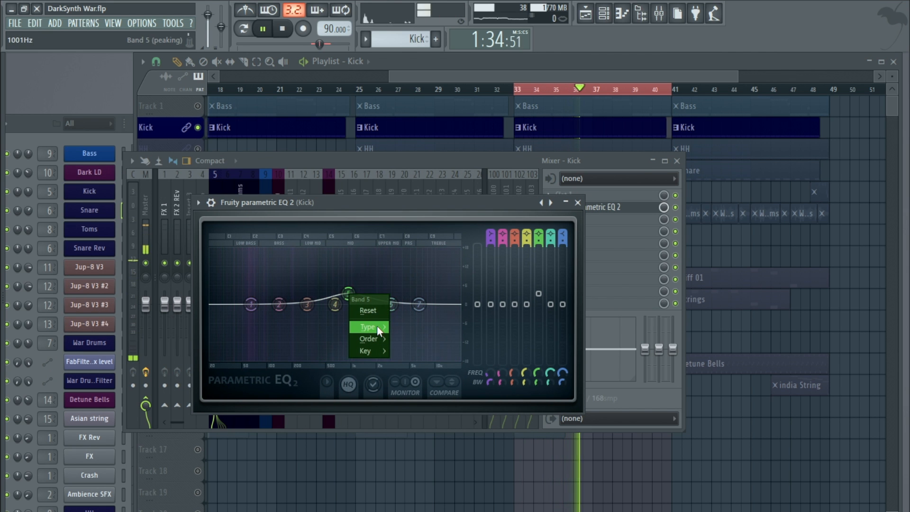
pyautogui.moveTo(378, 327)
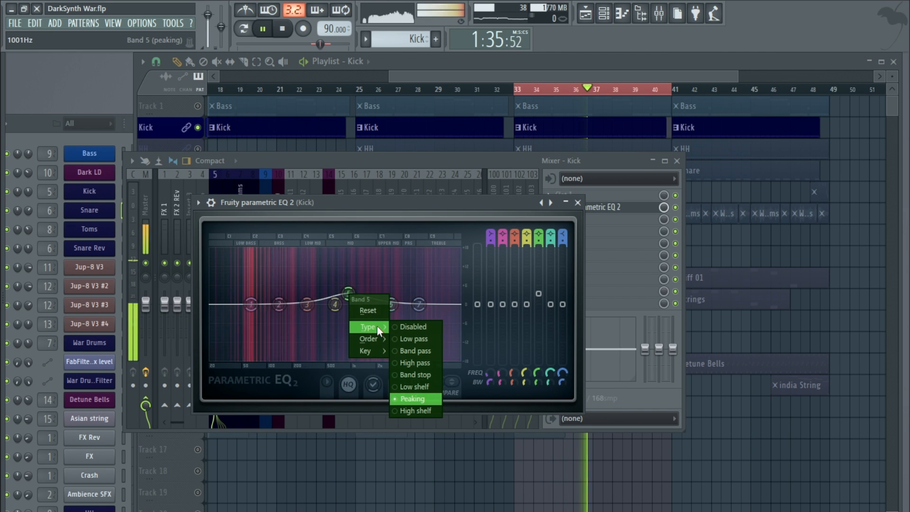
pyautogui.click(413, 338)
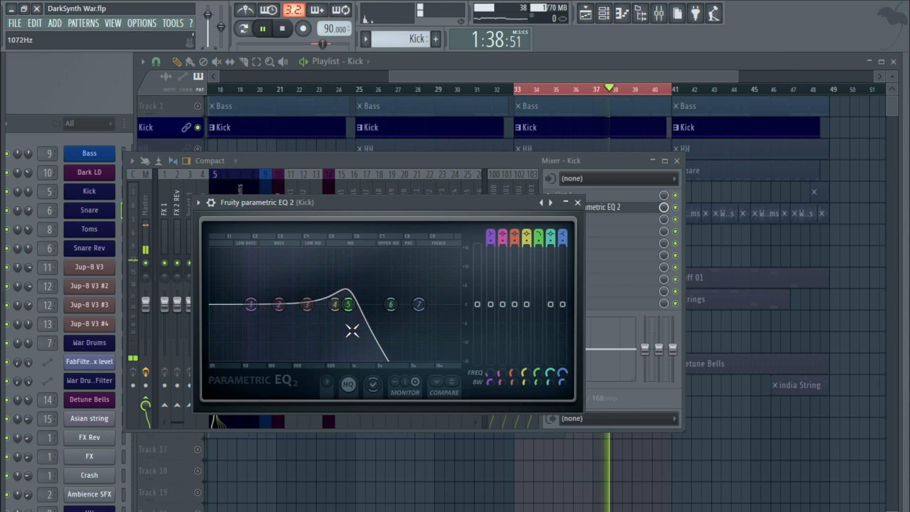
pyautogui.rightClick(349, 306)
pyautogui.moveTo(380, 362)
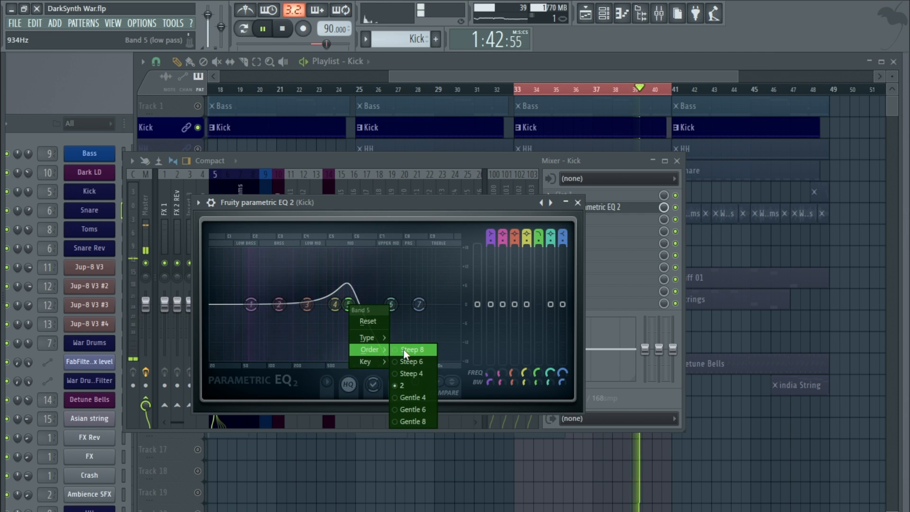
pyautogui.click(413, 349)
pyautogui.scroll(6, 351, 318)
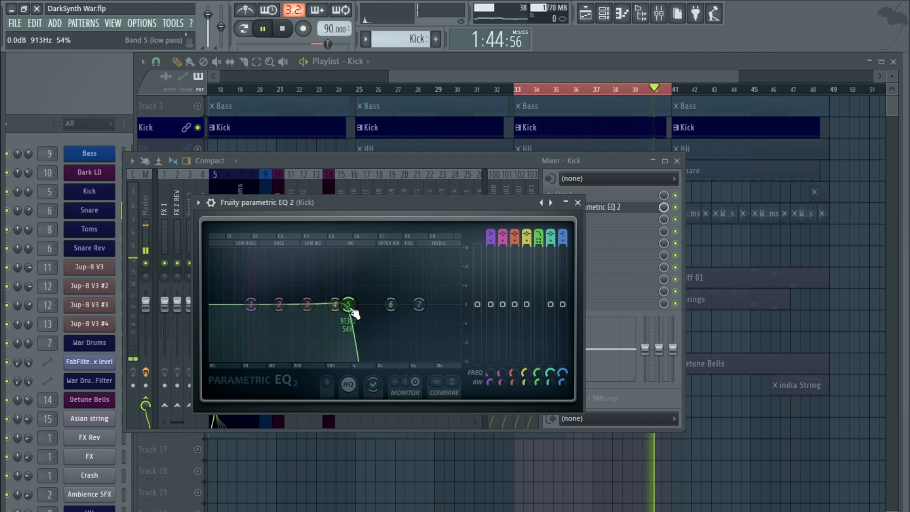
pyautogui.scroll(-1, 354, 313)
# - Set the order of band 3 in the Kick EQ to Steep 8
pyautogui.rightClick(308, 305)
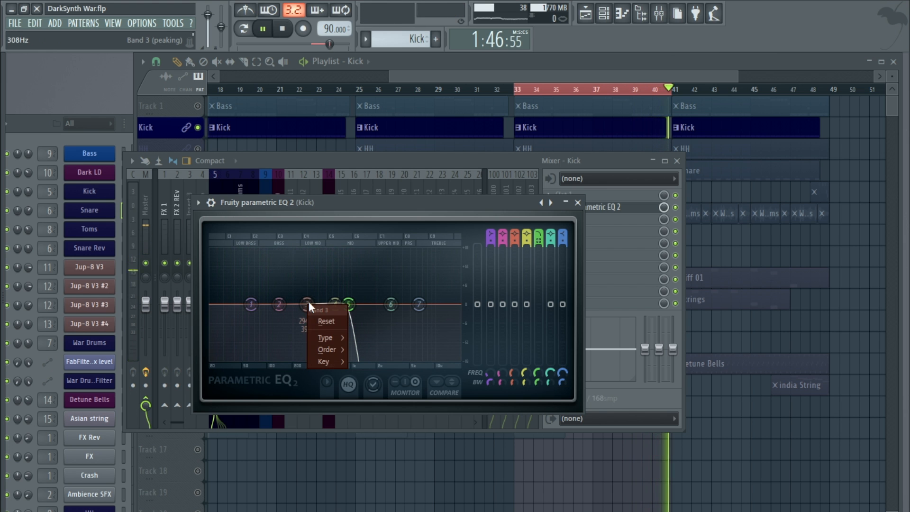
pyautogui.moveTo(336, 345)
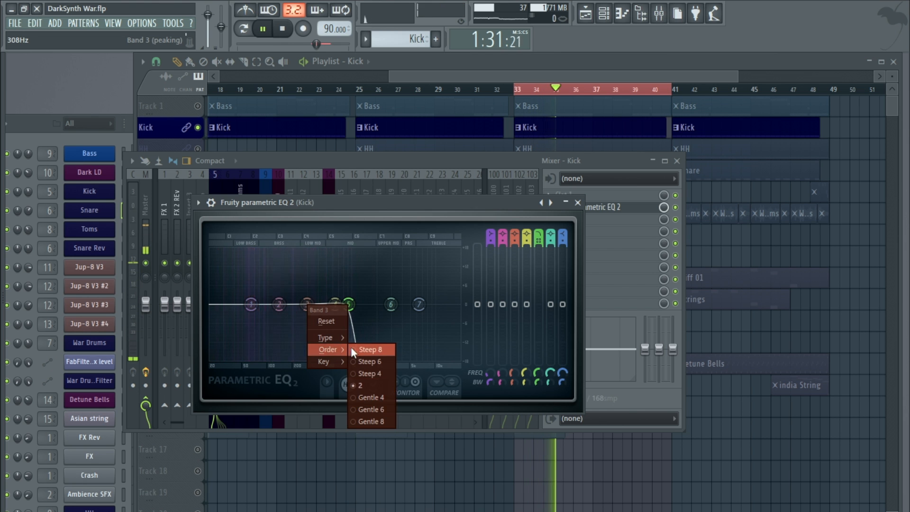
pyautogui.click(353, 349)
# - Change band 4 of the Kick EQ to a low pass and move it to about 2005 Hz
pyautogui.rightClick(336, 305)
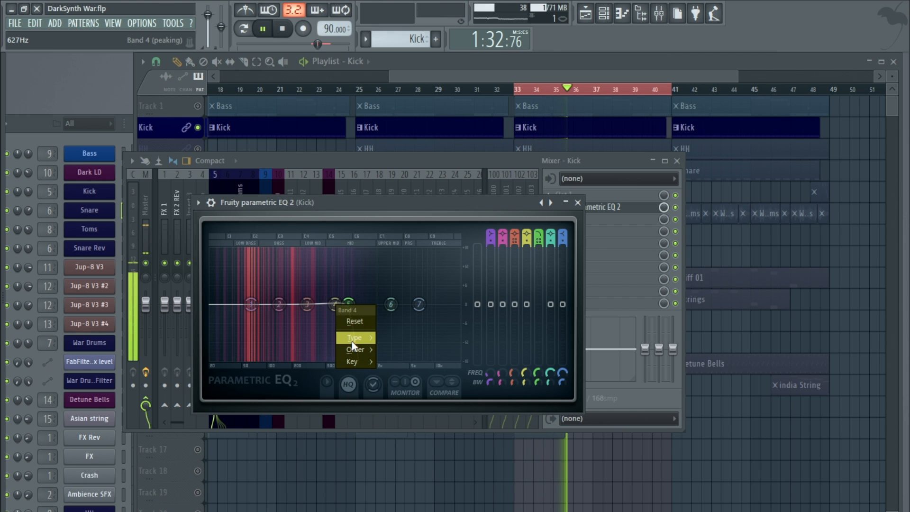
pyautogui.moveTo(351, 341)
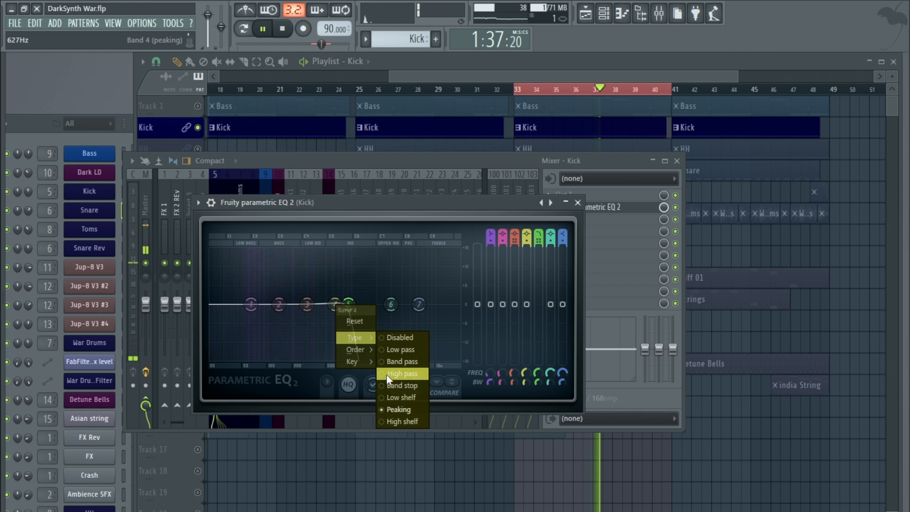
pyautogui.click(391, 351)
pyautogui.moveTo(334, 303); pyautogui.dragTo(376, 304)
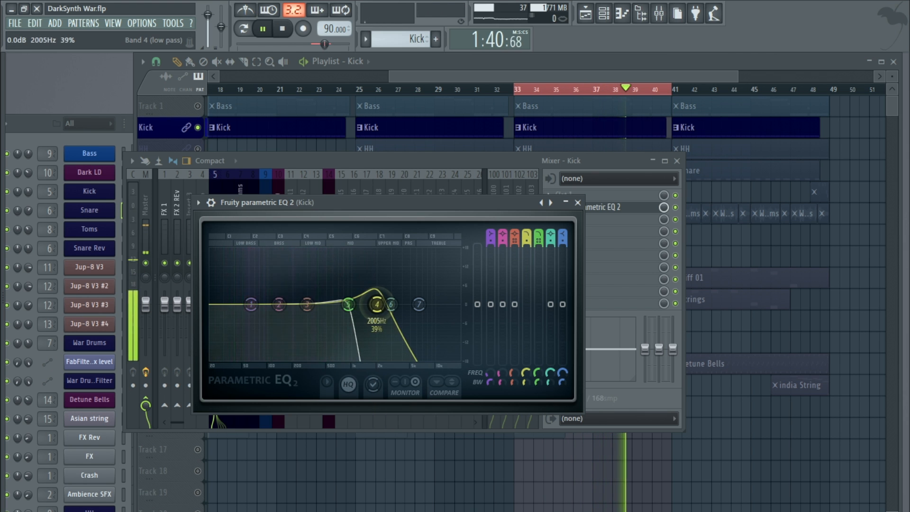
# - Turn band 4 into a Steep 8 high pass with about 54% bandwidth and move its cutoff to about 28 Hz
pyautogui.rightClick(376, 304)
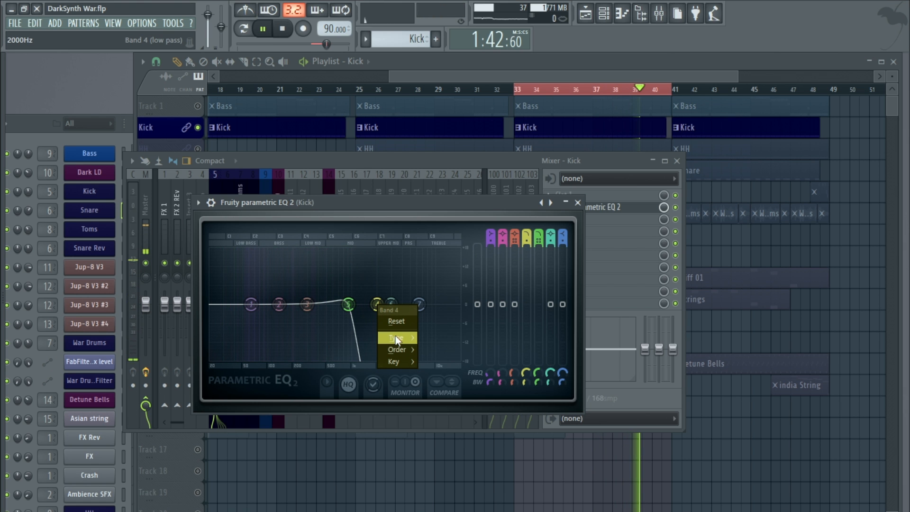
pyautogui.moveTo(395, 336)
pyautogui.click(435, 373)
pyautogui.moveTo(378, 313); pyautogui.dragTo(299, 310)
pyautogui.scroll(1, 299, 311)
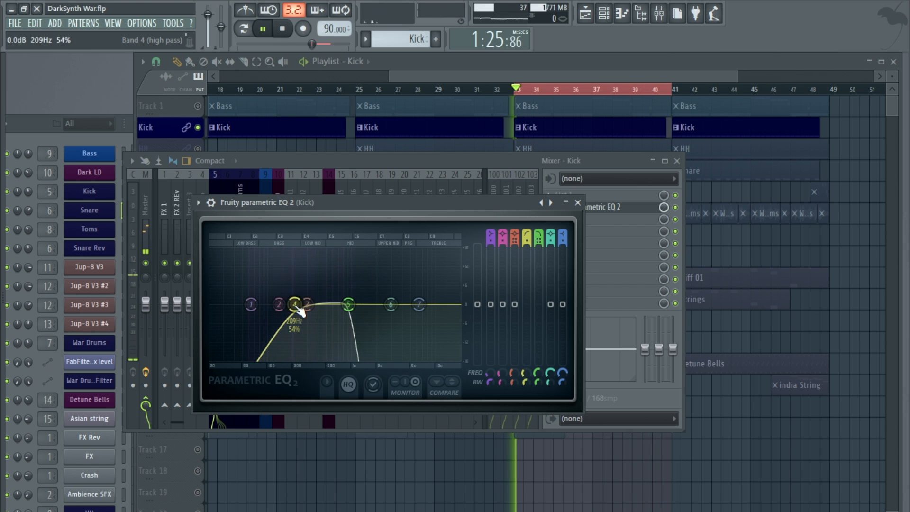
pyautogui.rightClick(295, 304)
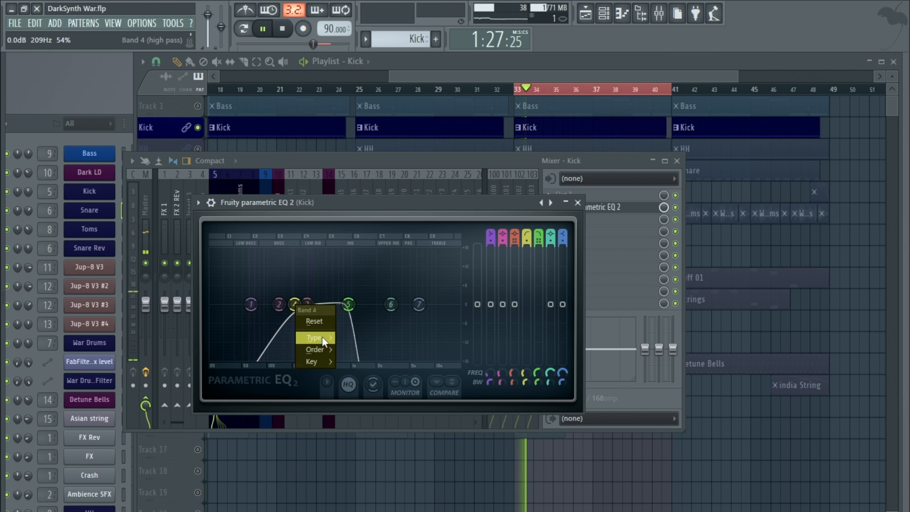
pyautogui.moveTo(315, 351)
pyautogui.click(362, 343)
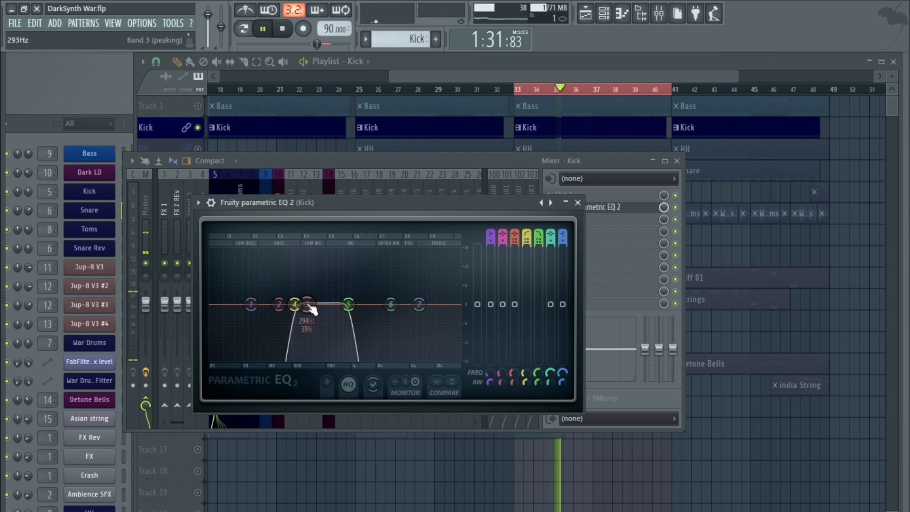
pyautogui.moveTo(294, 304); pyautogui.dragTo(221, 304)
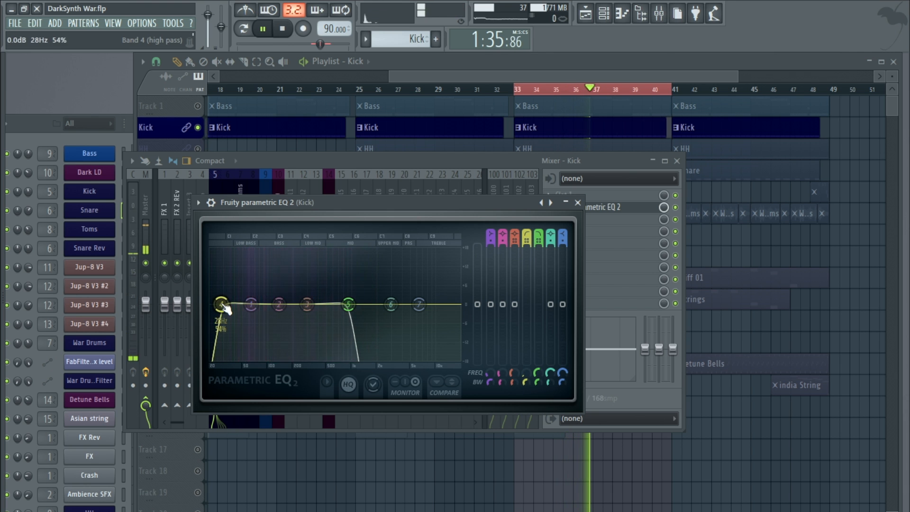
# - Lower the band 5 low-pass cutoff into the low mids and slightly boost band 1 at about 63 Hz
pyautogui.moveTo(348, 304); pyautogui.dragTo(251, 295)
pyautogui.scroll(4, 250, 296)
pyautogui.moveTo(251, 297); pyautogui.dragTo(252, 297)
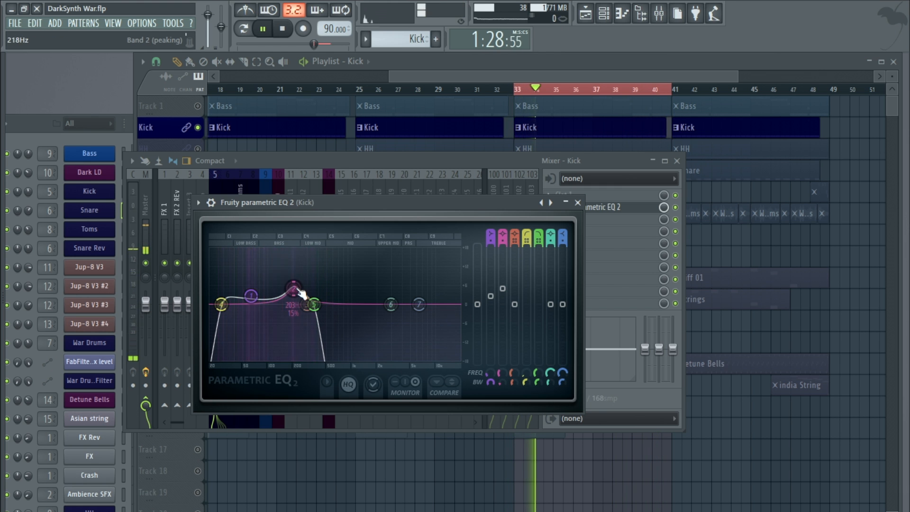
# - Tune the boosted band 2 of the Kick EQ to the G# key frequency at about 208 Hz
pyautogui.rightClick(293, 286)
pyautogui.moveTo(316, 345)
pyautogui.moveTo(346, 345)
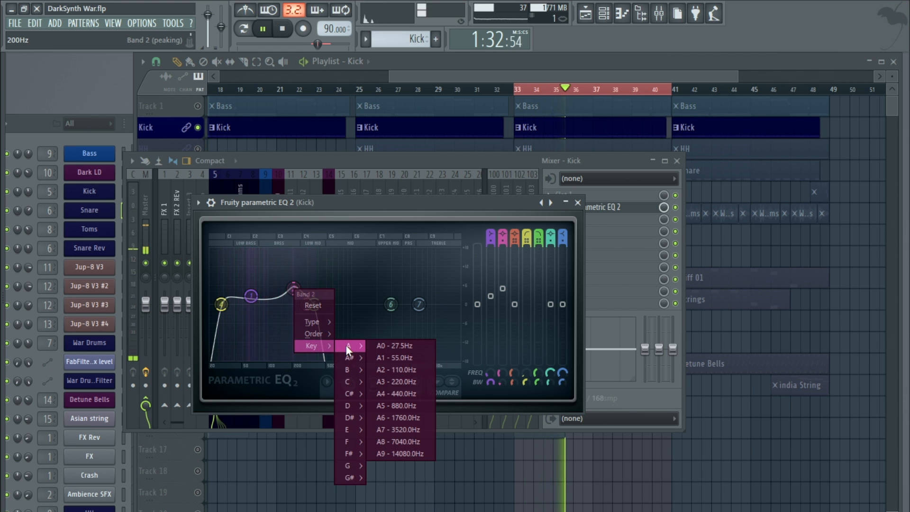
pyautogui.moveTo(292, 288); pyautogui.dragTo(298, 290)
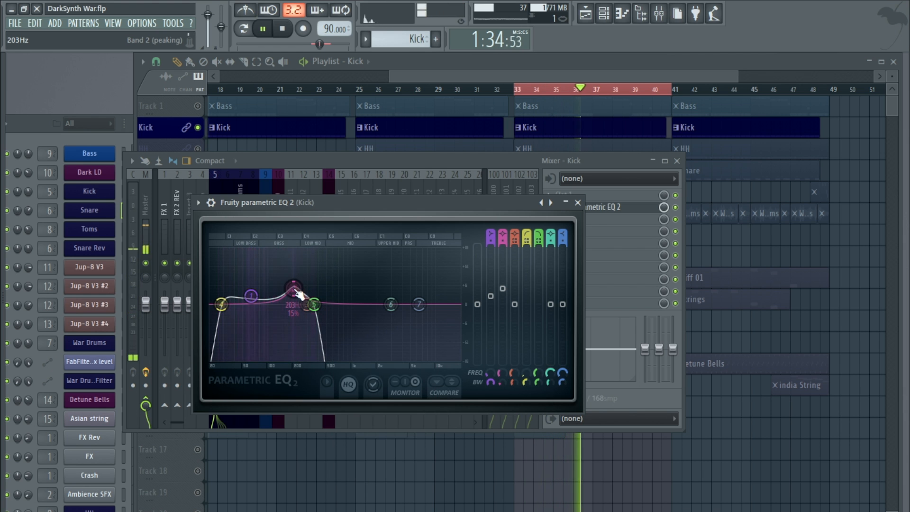
pyautogui.rightClick(294, 287)
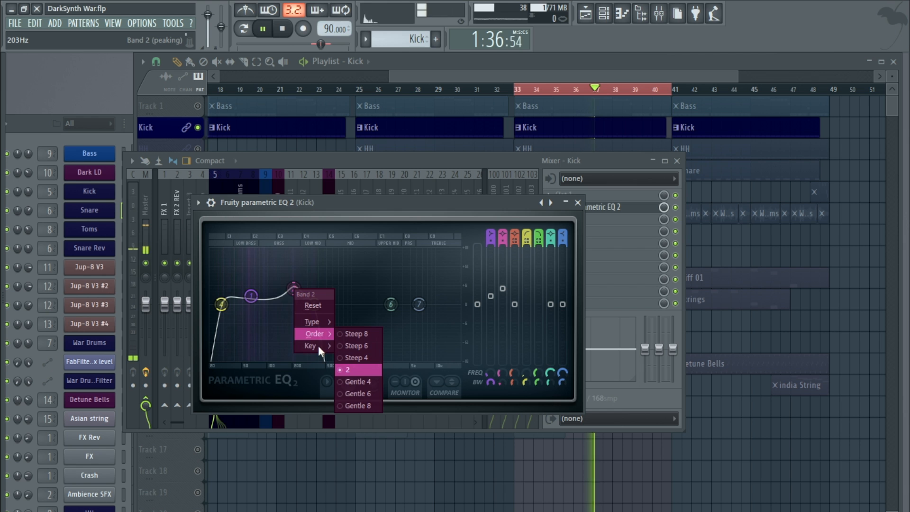
pyautogui.moveTo(317, 346)
pyautogui.moveTo(350, 343)
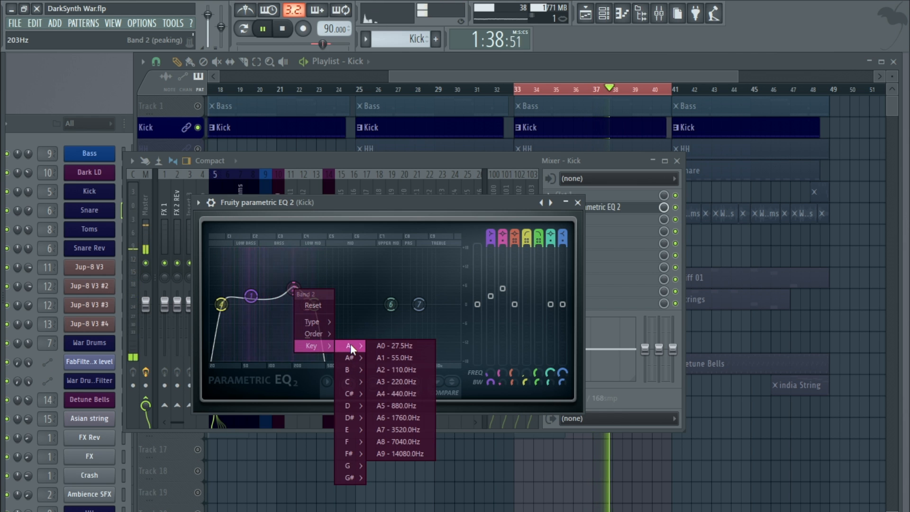
pyautogui.moveTo(354, 369)
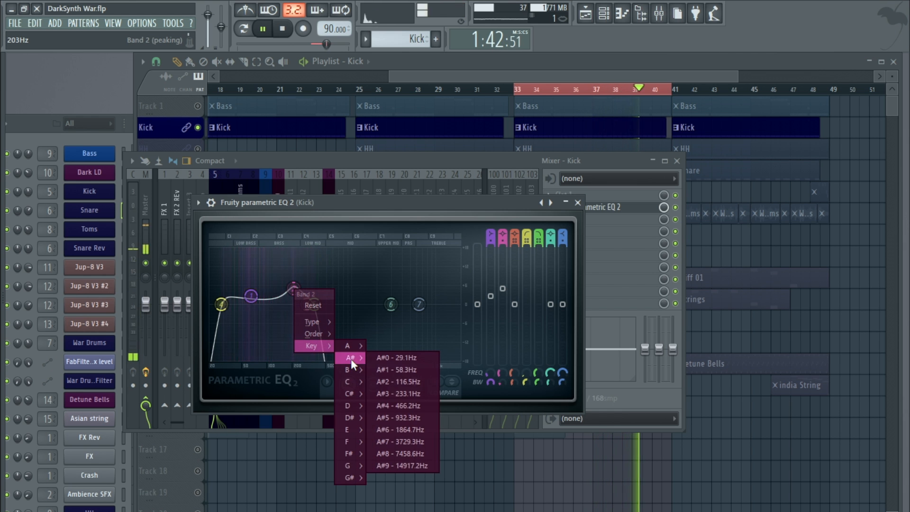
pyautogui.moveTo(348, 405)
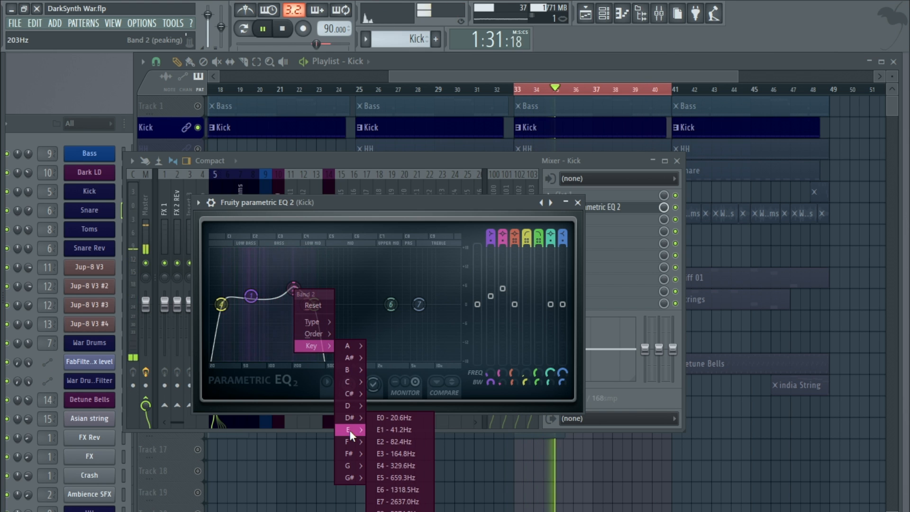
pyautogui.moveTo(349, 441)
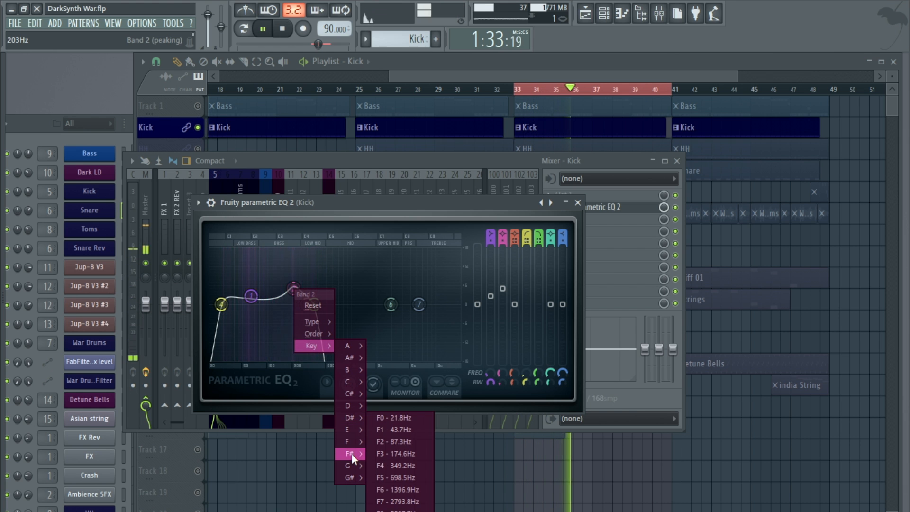
pyautogui.moveTo(351, 465)
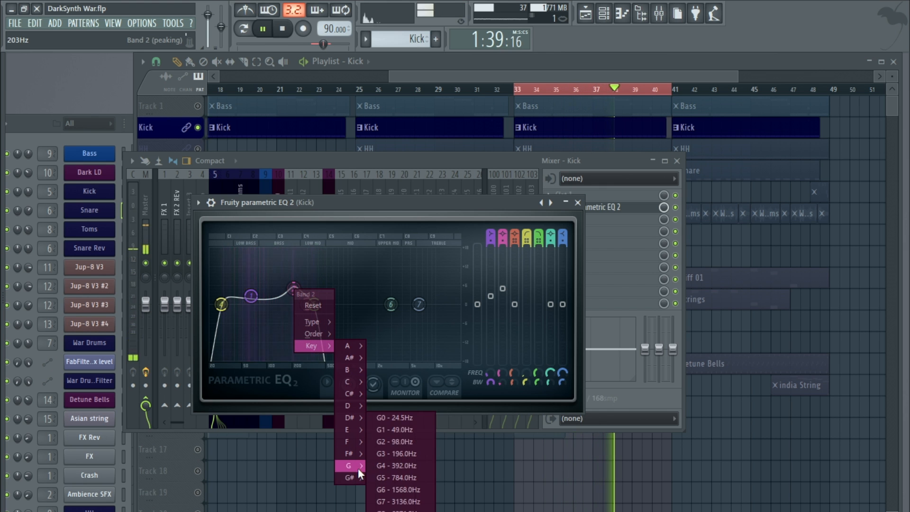
pyautogui.click(396, 451)
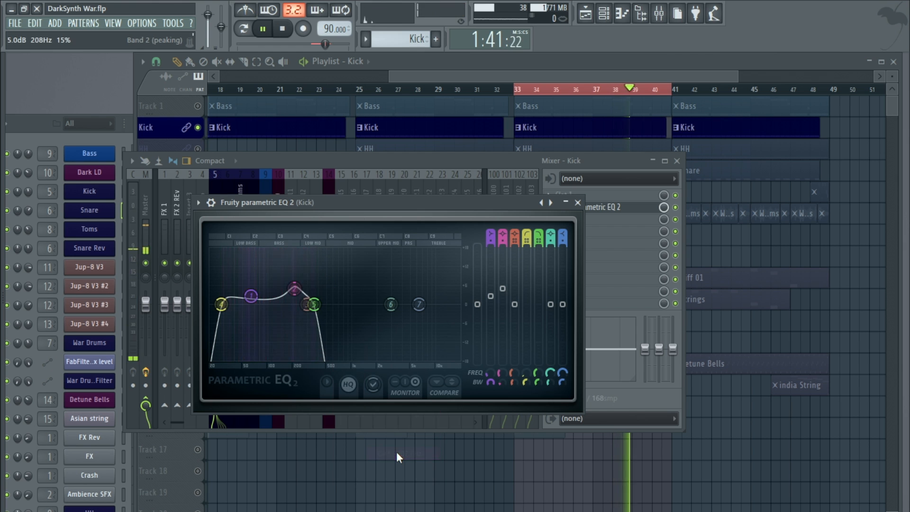
# - Stop playback, then close and bypass the Kick EQ
pyautogui.click(282, 28)
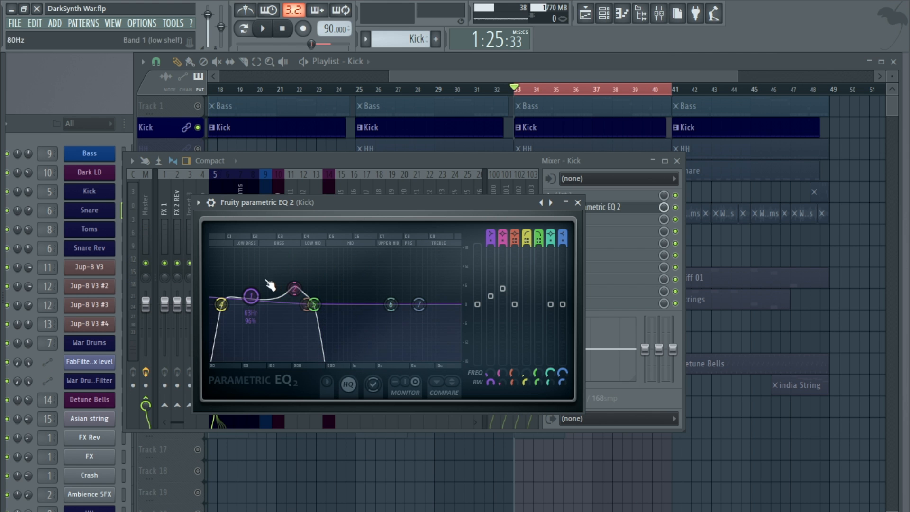
pyautogui.click(577, 203)
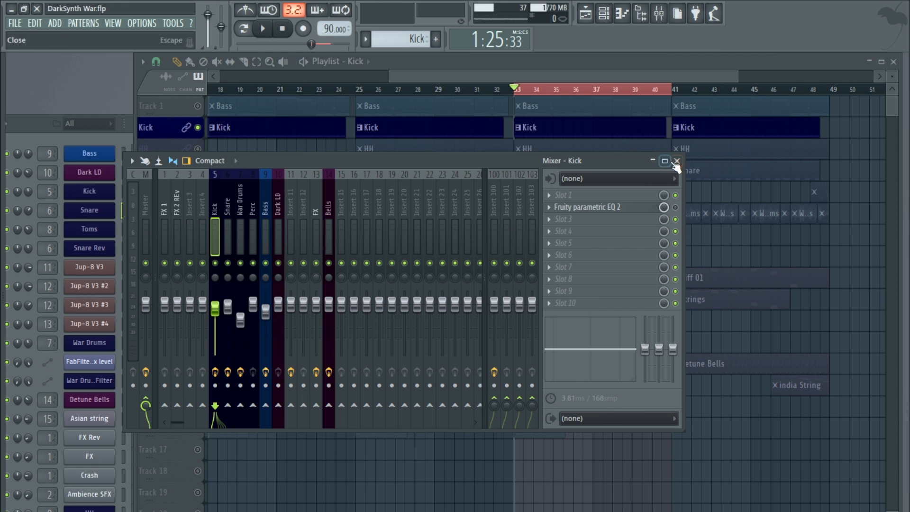
# - Load Fruity Delay 2 into slot 5 of the Kick mixer track and place its window over the mixer
pyautogui.click(547, 244)
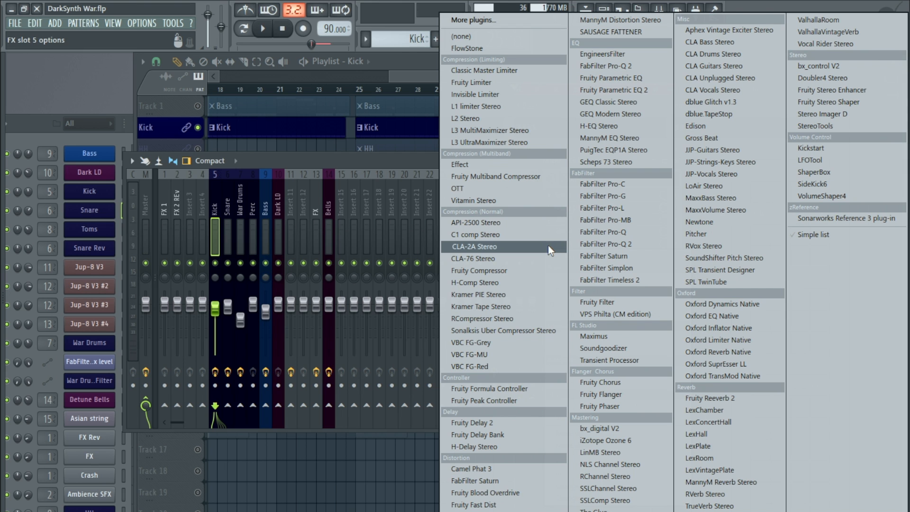
pyautogui.click(491, 425)
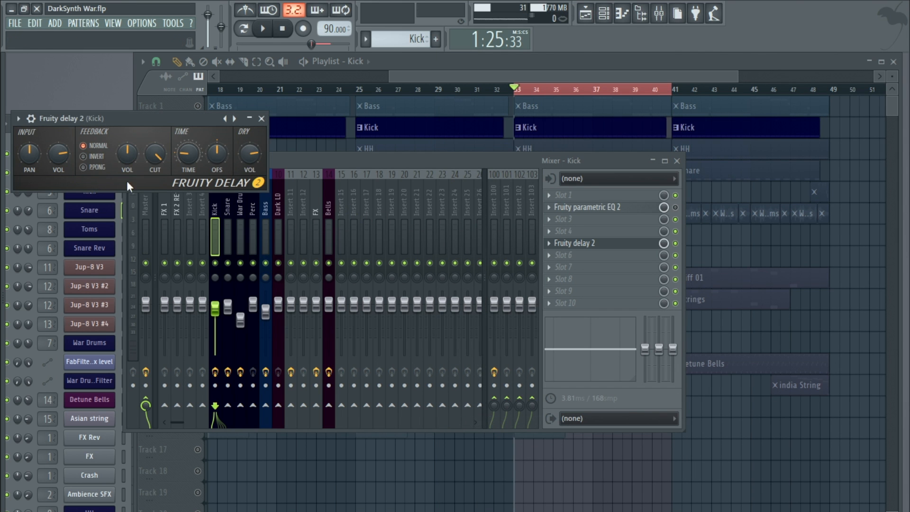
pyautogui.moveTo(146, 118); pyautogui.dragTo(321, 193)
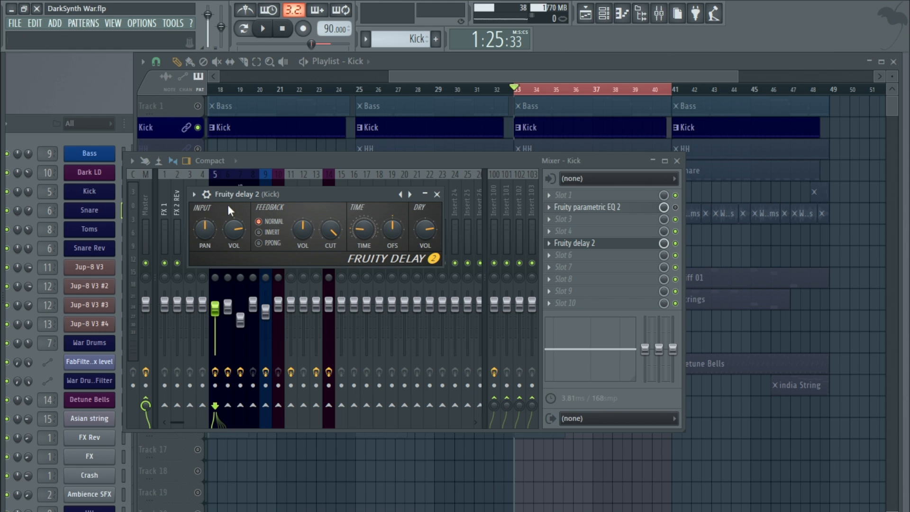
# - Load the Stereo effect preset in the Kick track's Fruity Delay 2 and raise its feedback volume
pyautogui.click(194, 195)
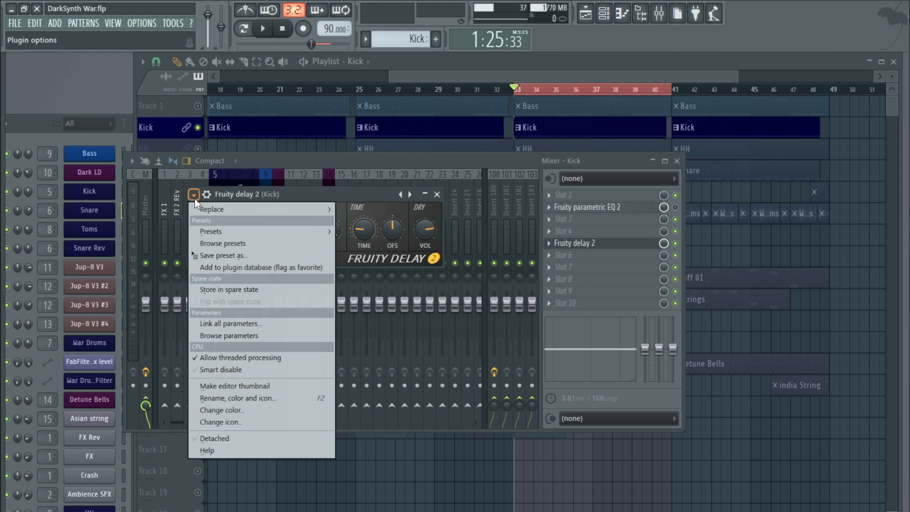
pyautogui.moveTo(255, 231)
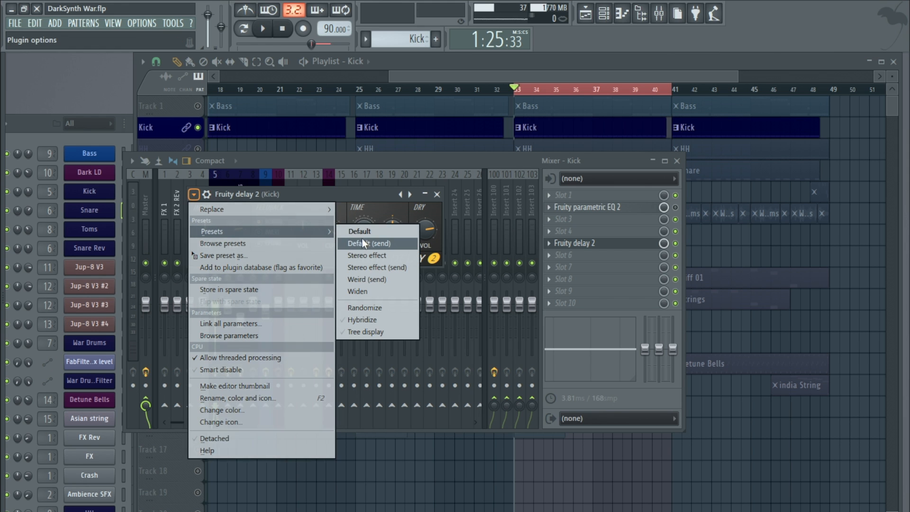
pyautogui.click(372, 257)
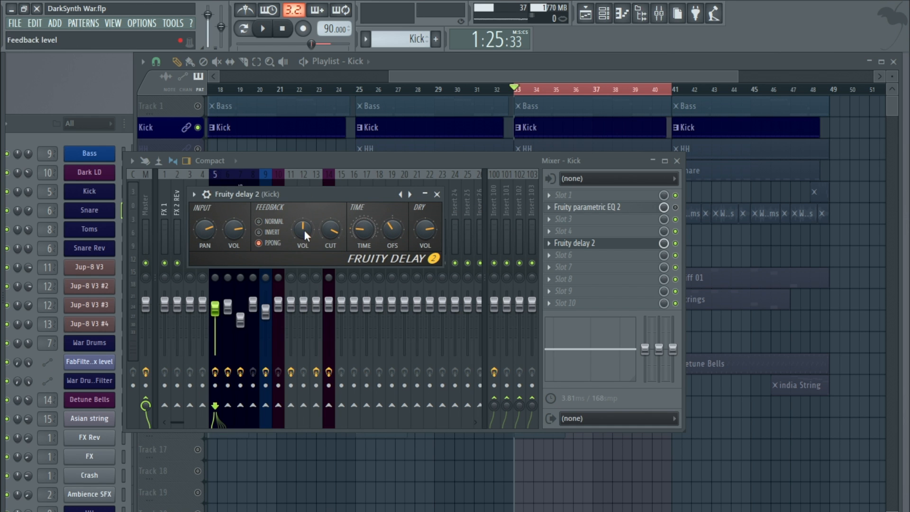
pyautogui.moveTo(302, 228); pyautogui.dragTo(303, 209)
# - Close the delay window, remove Fruity Delay 2 from slot 5 of the Kick track and close the mixer
pyautogui.click(436, 195)
pyautogui.click(548, 243)
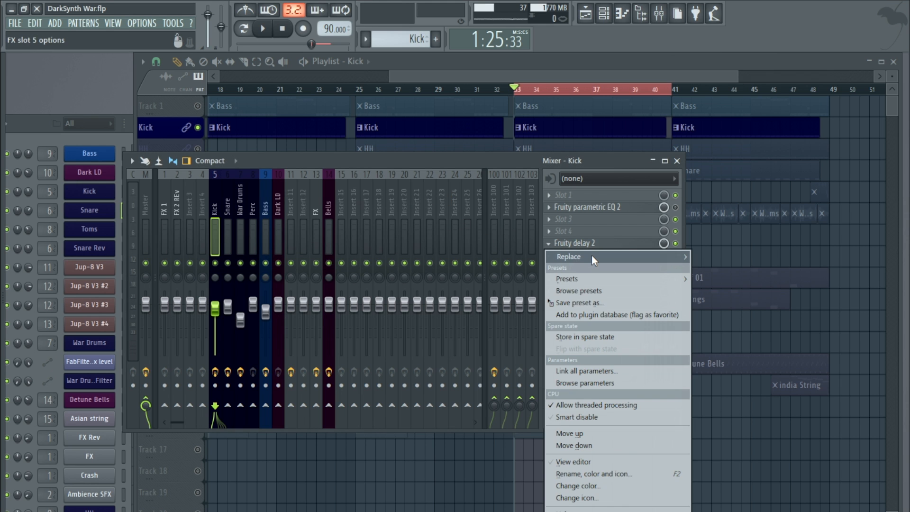
pyautogui.moveTo(631, 252)
pyautogui.click(471, 38)
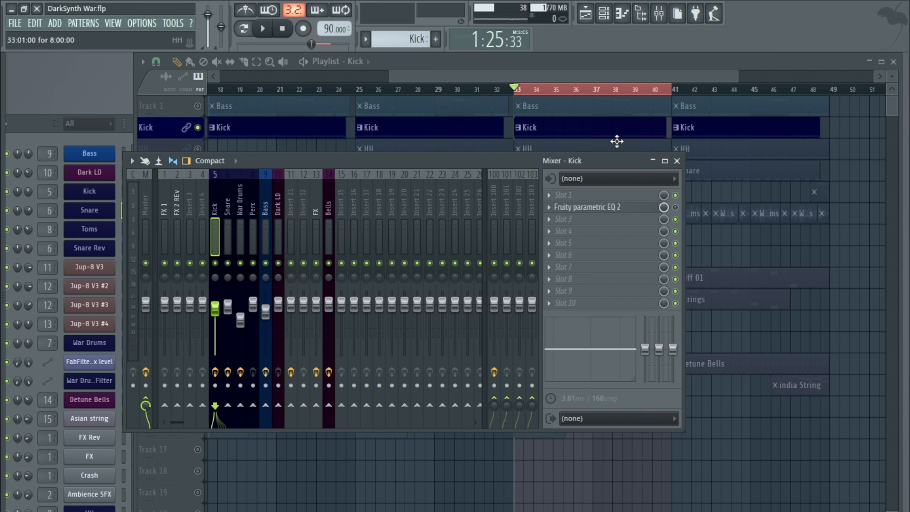
pyautogui.click(676, 161)
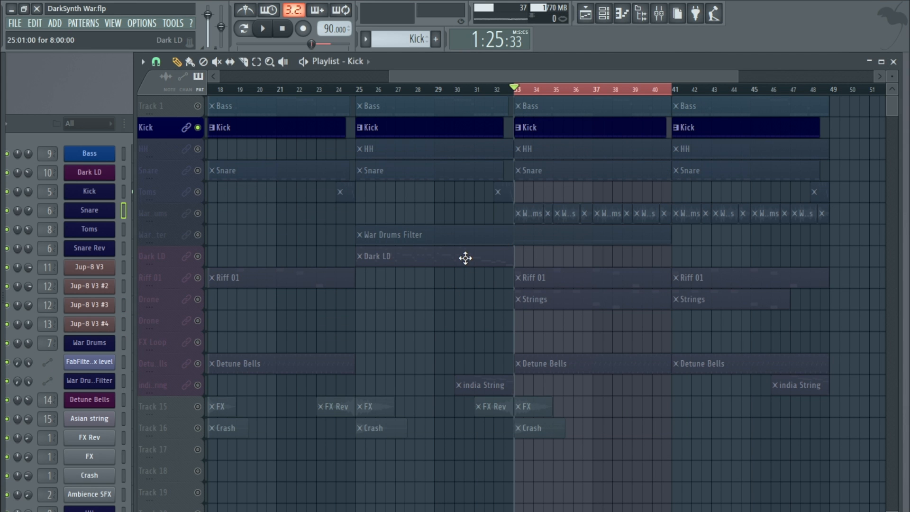
# - Solo the Dark LD playlist track, select bars 25 to 33 and start playback
pyautogui.scroll(-2, 465, 258)
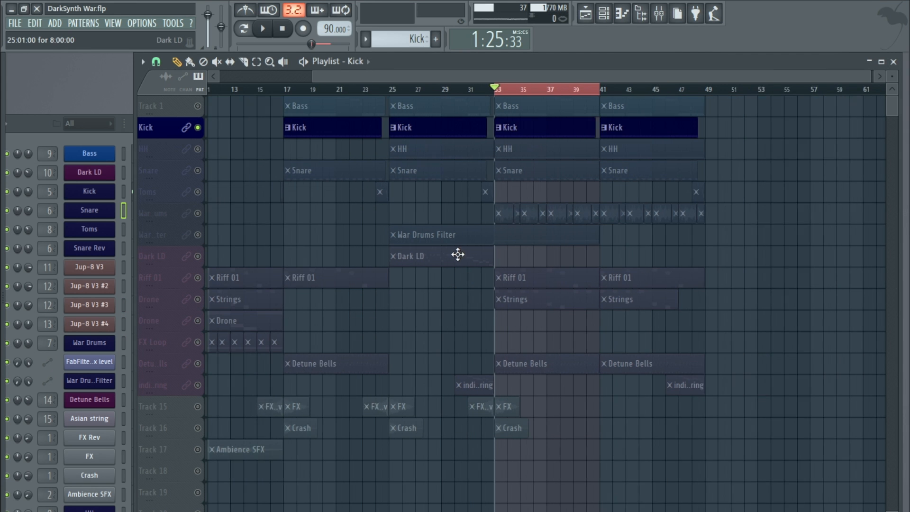
pyautogui.click(207, 259)
pyautogui.moveTo(403, 89); pyautogui.dragTo(484, 97)
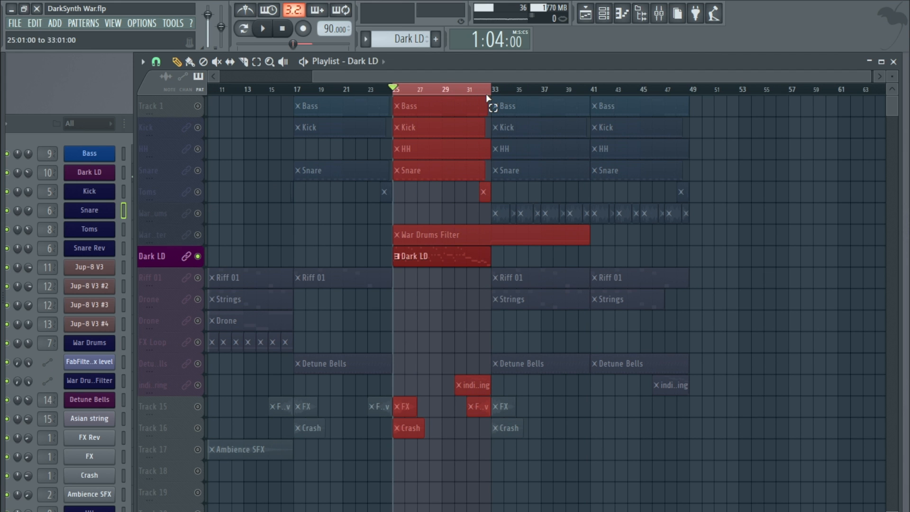
pyautogui.press('space')
# - Bring up mixer track 10 from the Dark LD channel's synth, close the synth window and stop playback
pyautogui.click(37, 125)
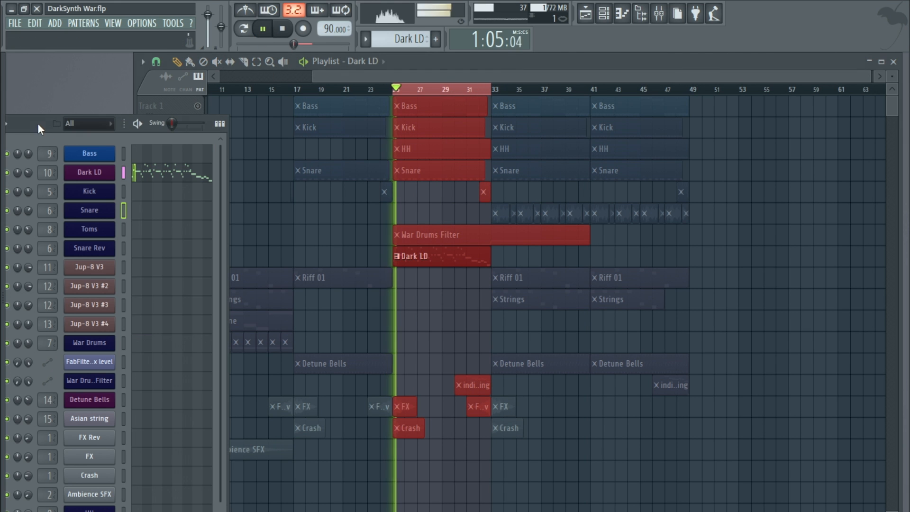
pyautogui.click(95, 176)
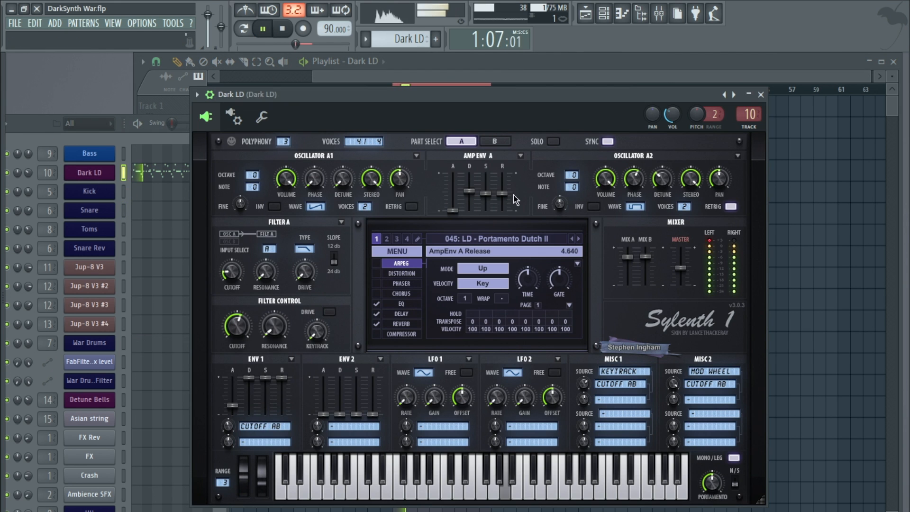
pyautogui.doubleClick(747, 114)
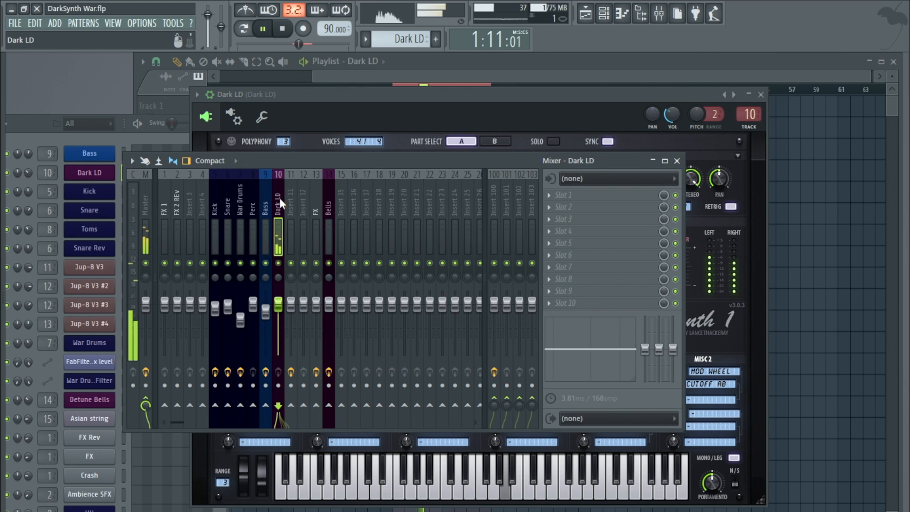
pyautogui.click(760, 94)
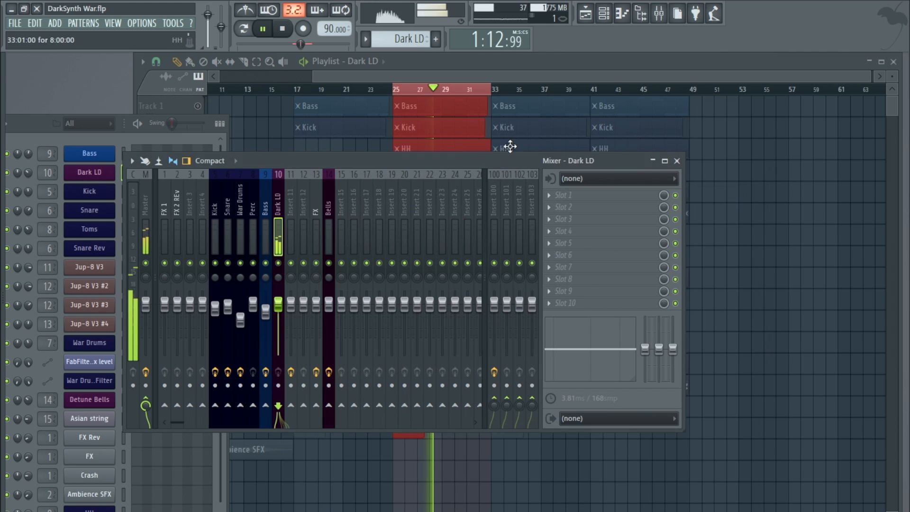
pyautogui.press('space')
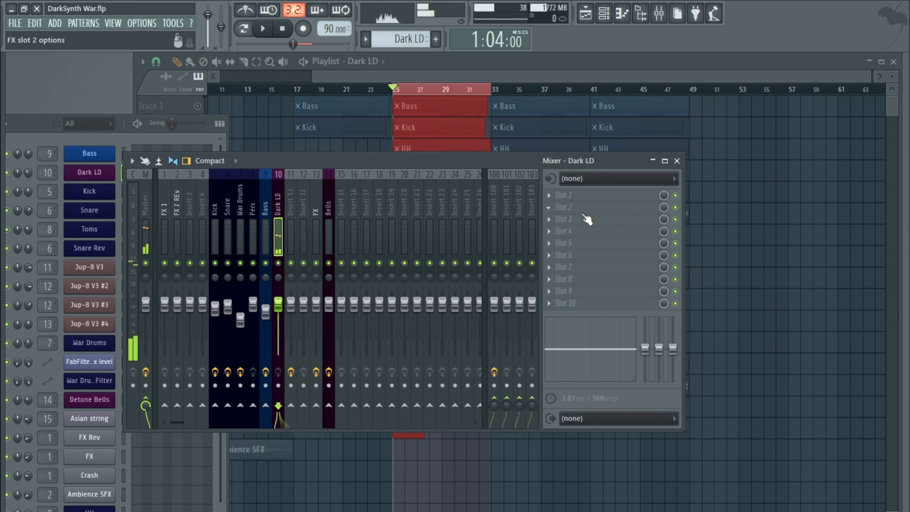
# - Load Maximus with the Clear master preset into slot 2 of the Dark LD mixer track
pyautogui.click(549, 208)
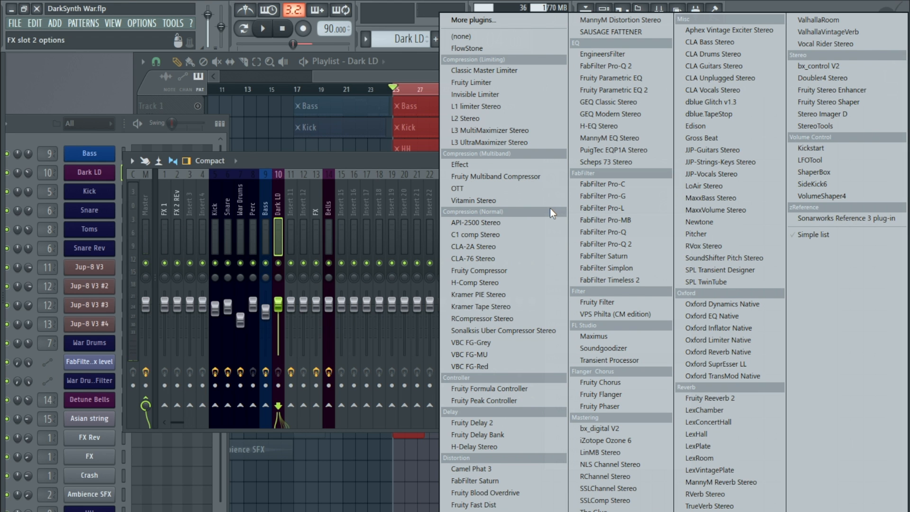
pyautogui.click(632, 340)
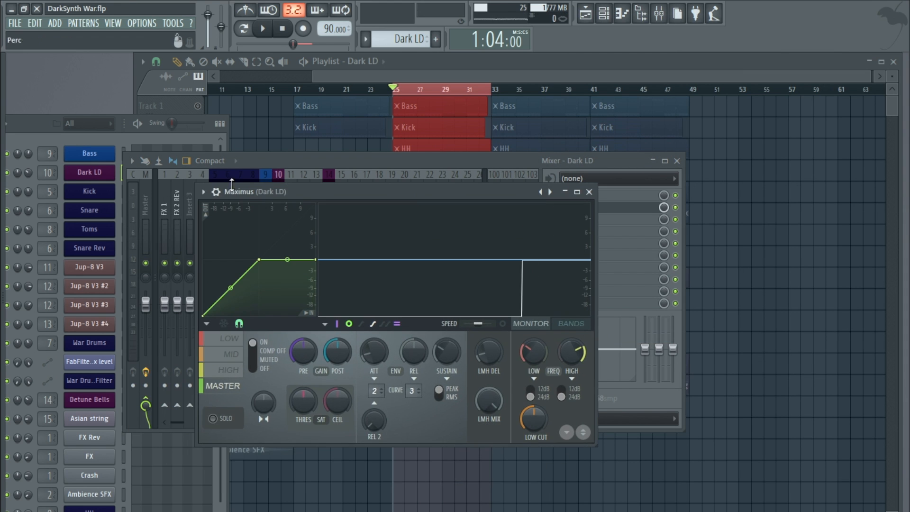
pyautogui.click(204, 191)
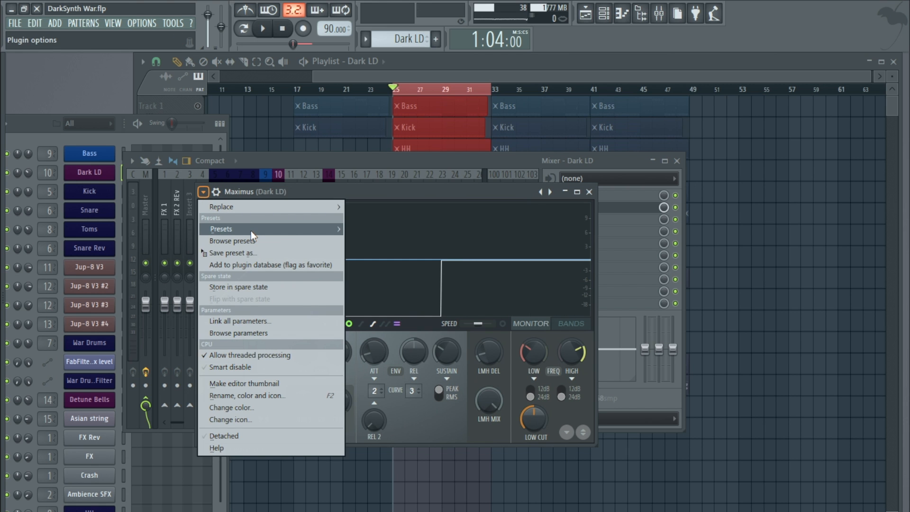
pyautogui.moveTo(253, 235)
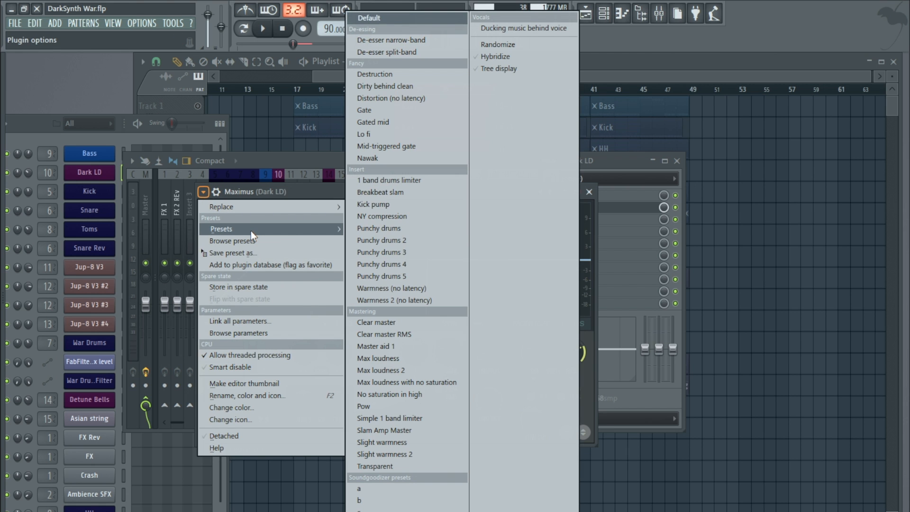
pyautogui.click(423, 324)
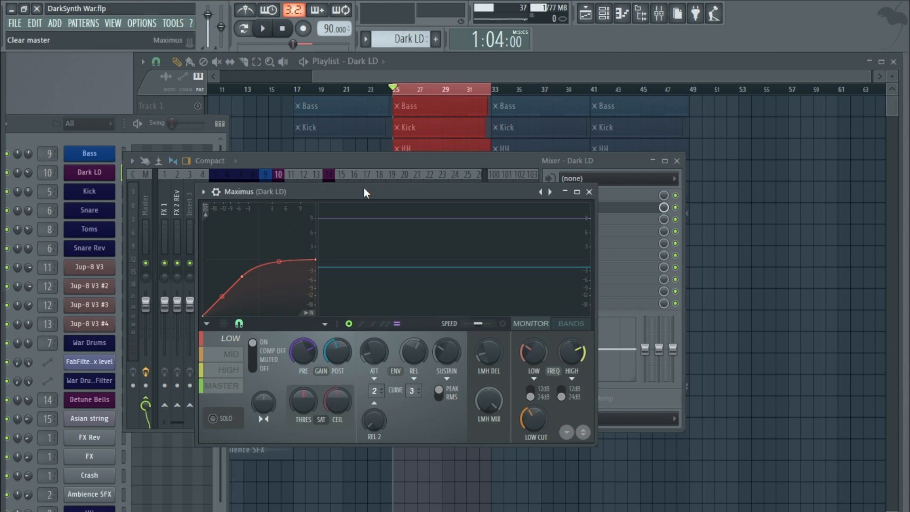
pyautogui.moveTo(372, 197)
pyautogui.mouseDown()
pyautogui.moveTo(335, 235)
pyautogui.moveTo(357, 189)
pyautogui.mouseUp()
# - Bend the first segment of Maximus's low band curve downward to a tension of about 42% and play the section
pyautogui.click(263, 28)
pyautogui.click(283, 29)
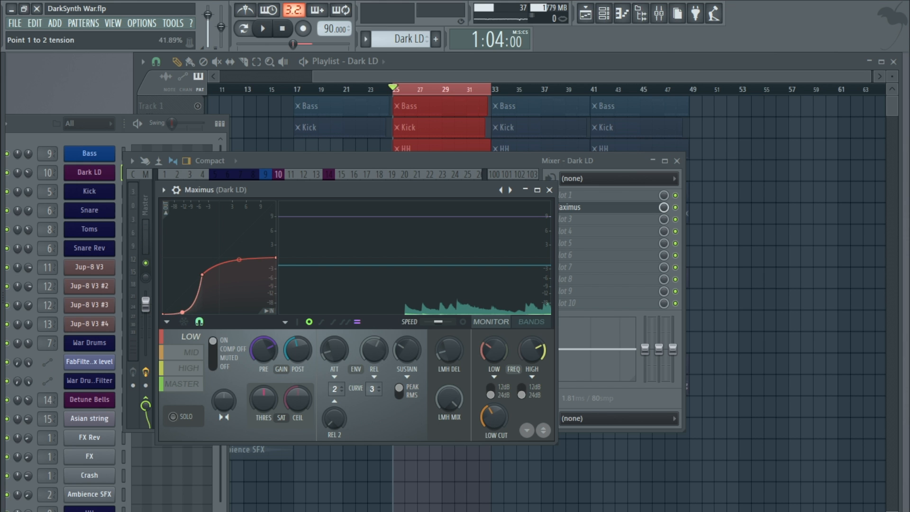
pyautogui.press('space')
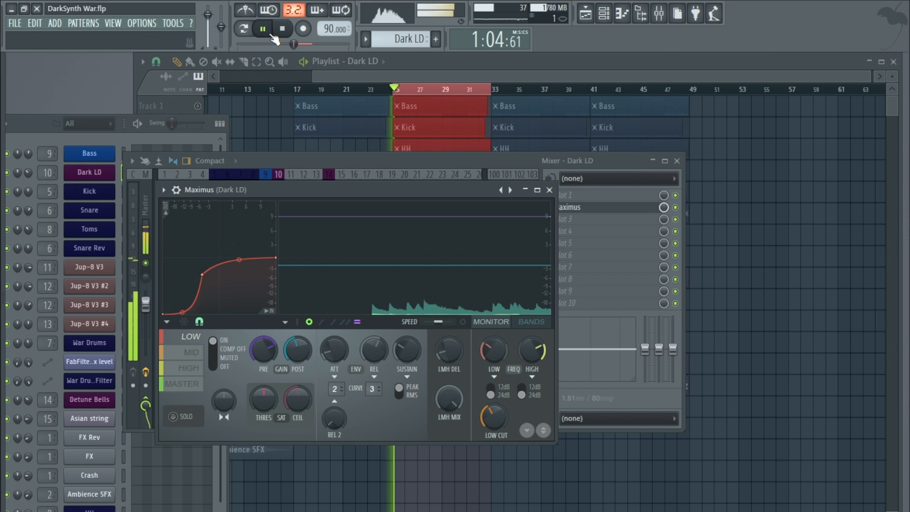
# - Play the section while examining the mid and high bands in Maximus
pyautogui.click(182, 350)
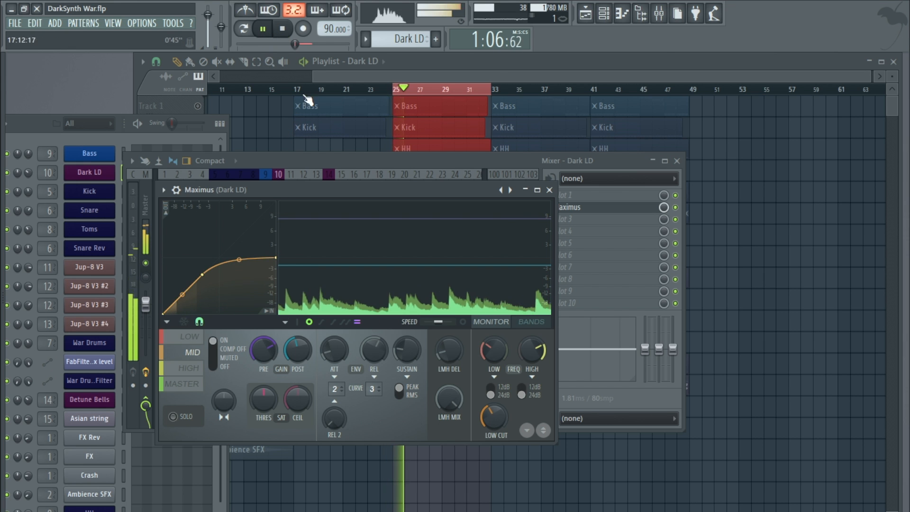
pyautogui.click(283, 29)
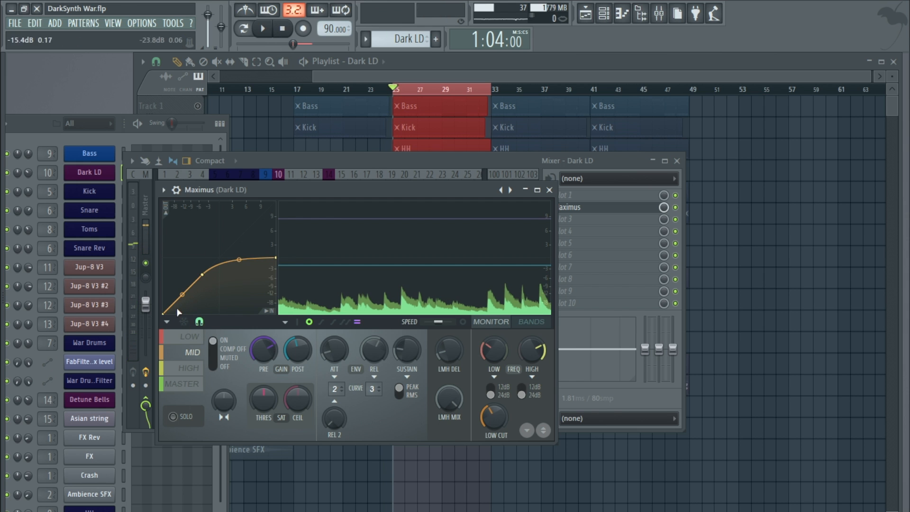
pyautogui.click(195, 368)
pyautogui.click(262, 29)
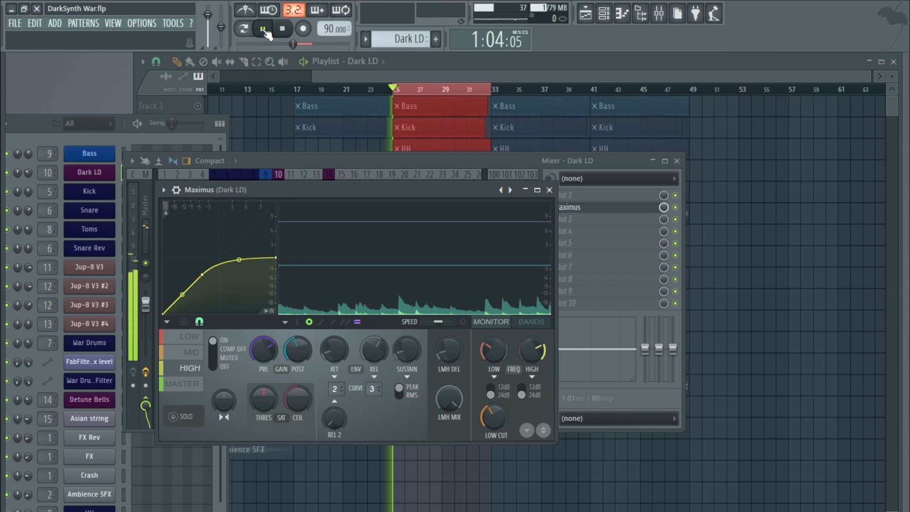
pyautogui.click(283, 29)
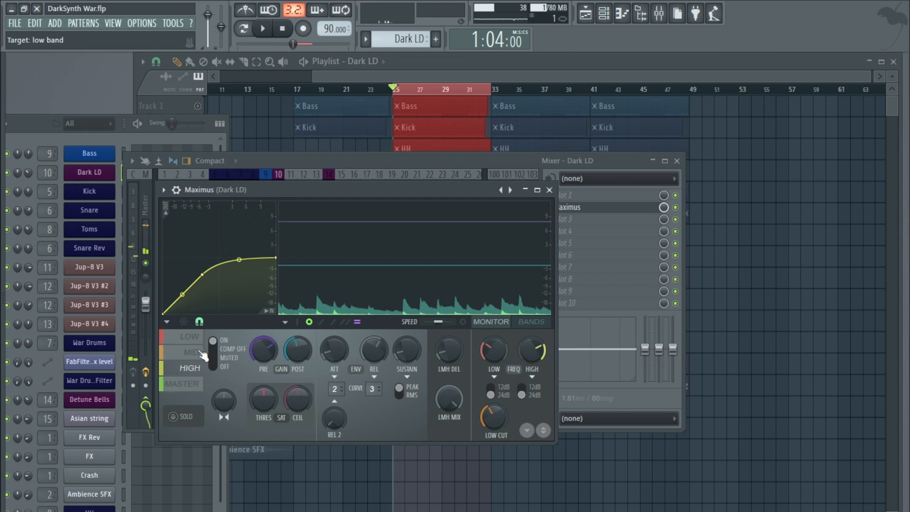
# - Bend the first segment of the mid band curve downward to a tension of about 13% during playback
pyautogui.click(199, 353)
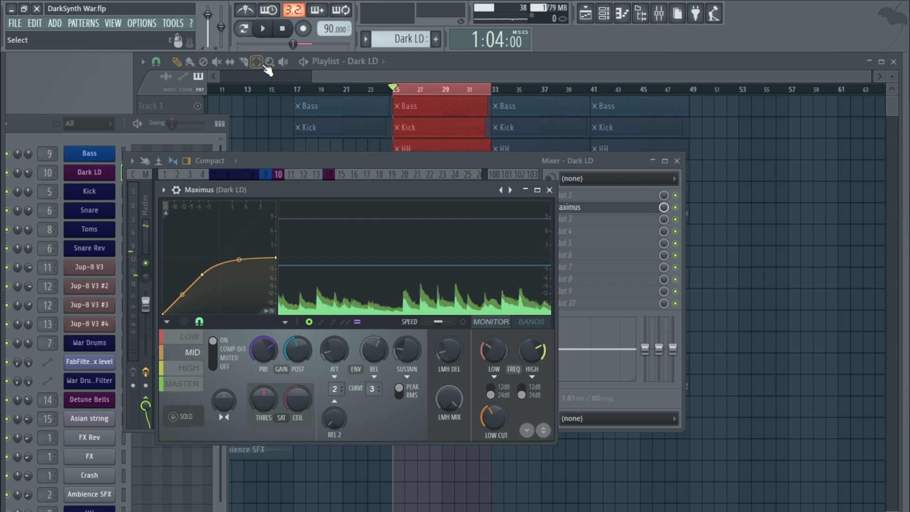
pyautogui.click(267, 29)
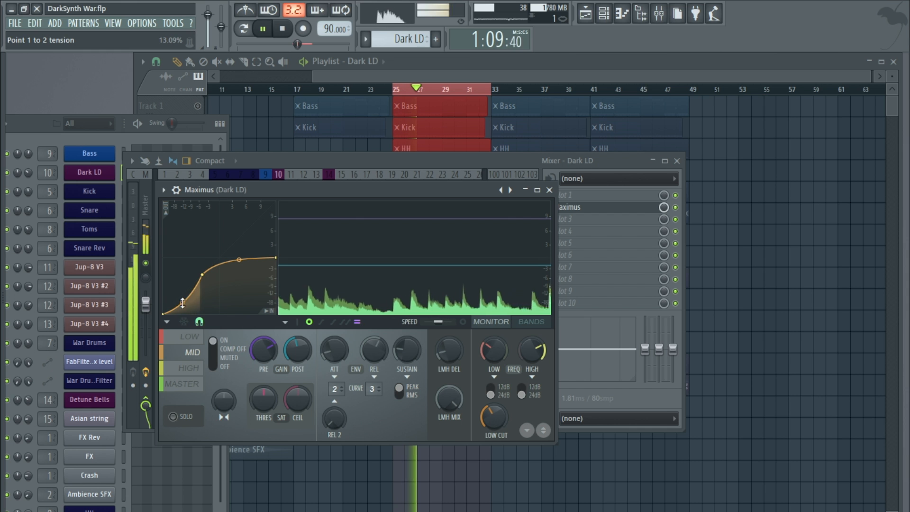
pyautogui.moveTo(310, 204); pyautogui.dragTo(317, 178)
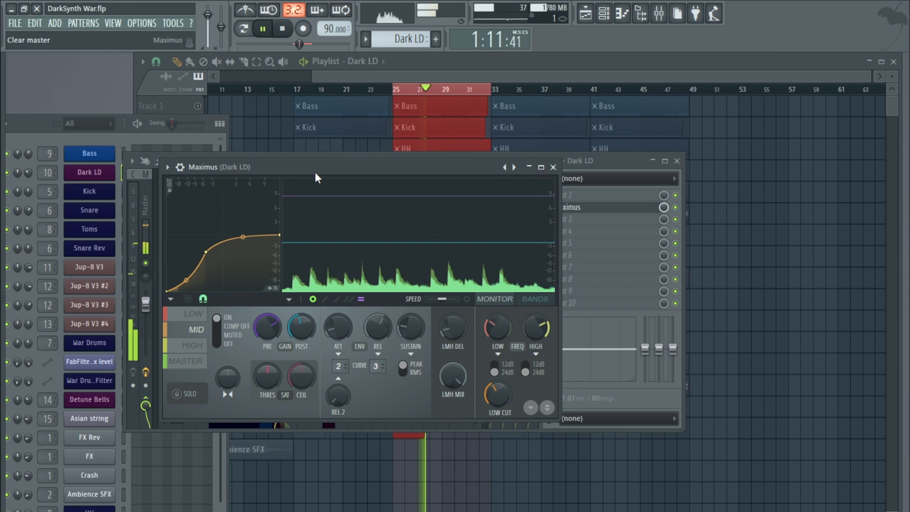
# - Bend the first segment of the high band curve upward to a tension of about 12%, replay the section and close Maximus
pyautogui.click(193, 344)
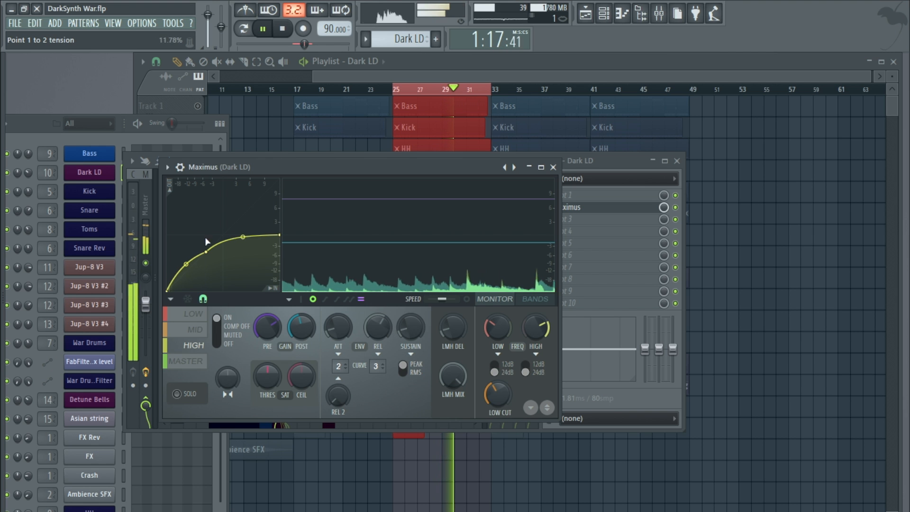
pyautogui.click(284, 30)
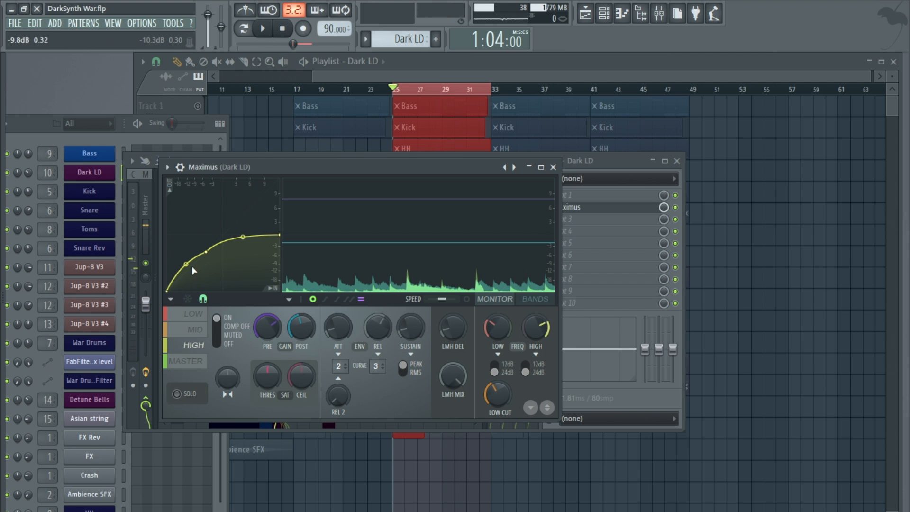
pyautogui.click(262, 28)
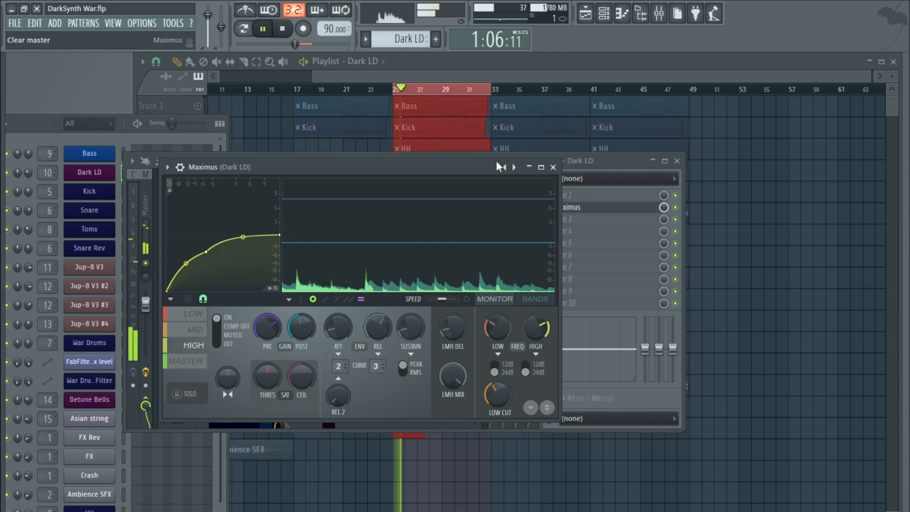
pyautogui.click(552, 168)
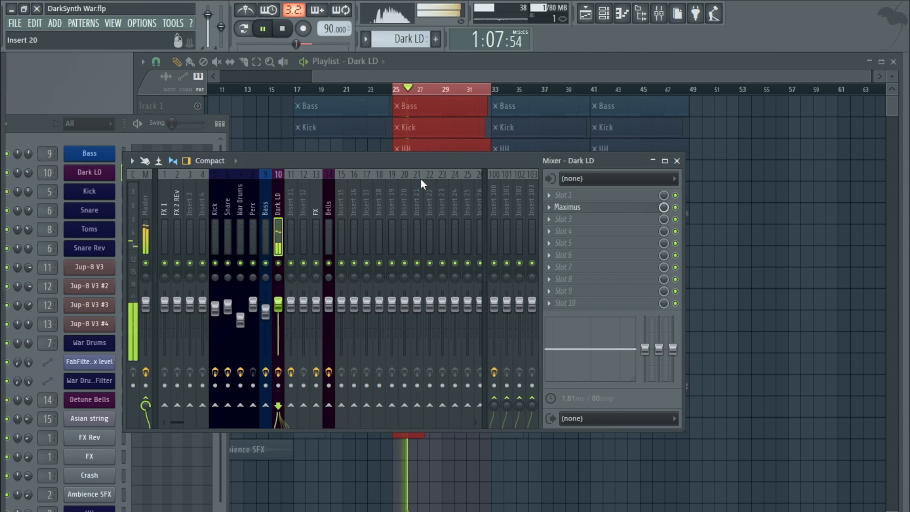
# - Close the mixer and unsolo the Dark LD track so that all playlist tracks are unmuted
pyautogui.click(676, 161)
pyautogui.keyDown('ctrl'); pyautogui.click(197, 105); pyautogui.keyUp('ctrl')
pyautogui.keyDown('ctrl'); pyautogui.click(198, 106); pyautogui.keyUp('ctrl')
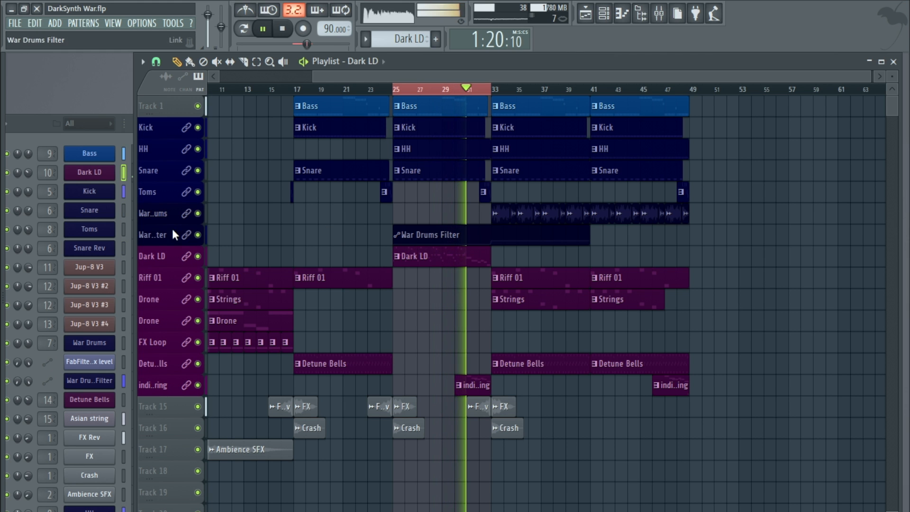
# - Compare the full mix with Maximus bypassed and enabled on the Dark LD mixer track, ending with it enabled and playback stopped
pyautogui.doubleClick(44, 176)
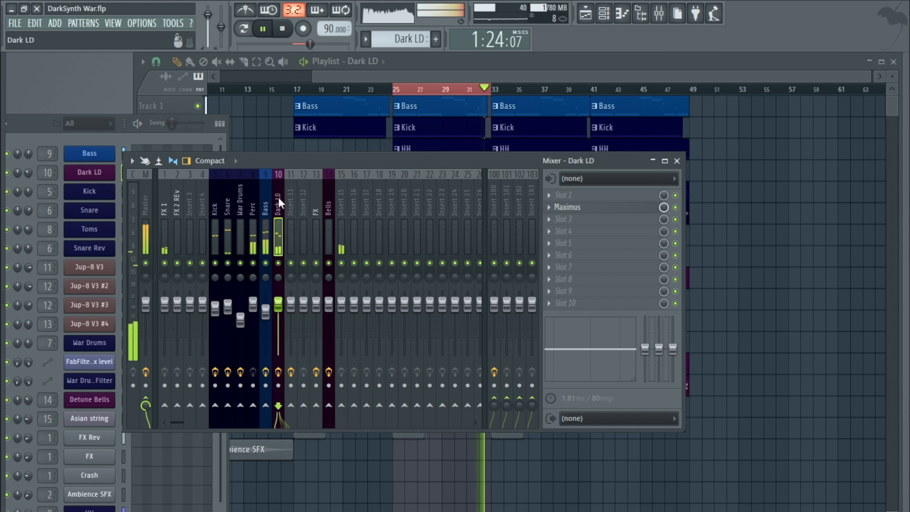
pyautogui.click(676, 208)
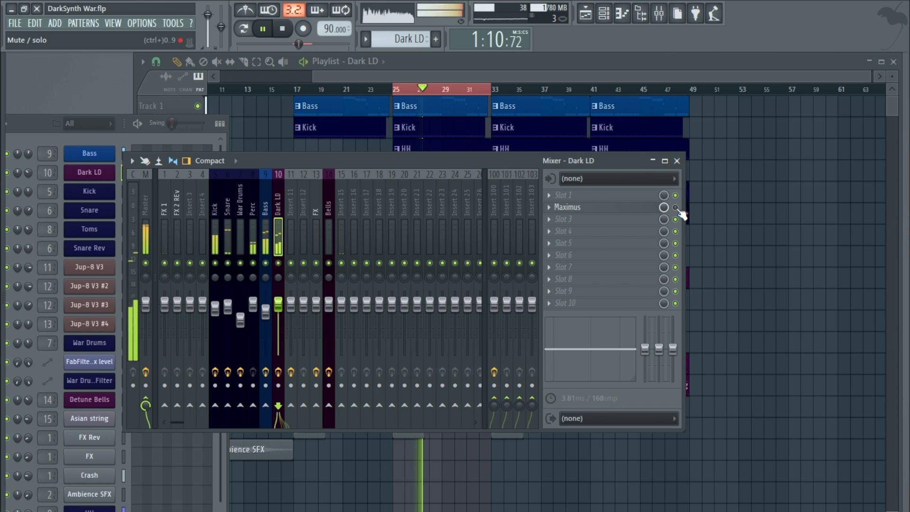
pyautogui.press('space')
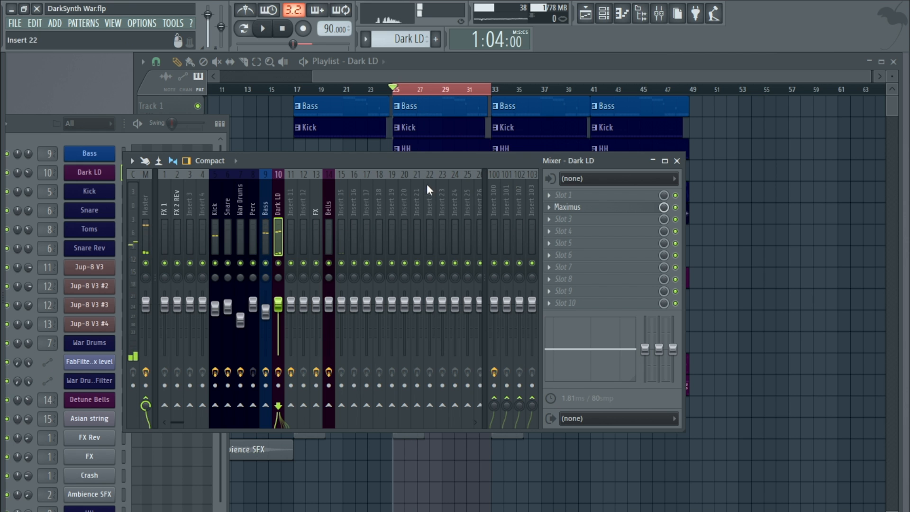
# - Solo the HH track in the playlist and play the looped section
pyautogui.moveTo(440, 163); pyautogui.dragTo(435, 336)
pyautogui.rightClick(333, 220)
pyautogui.click(412, 151)
pyautogui.keyDown('ctrl'); pyautogui.click(197, 149); pyautogui.keyUp('ctrl')
pyautogui.press('space')
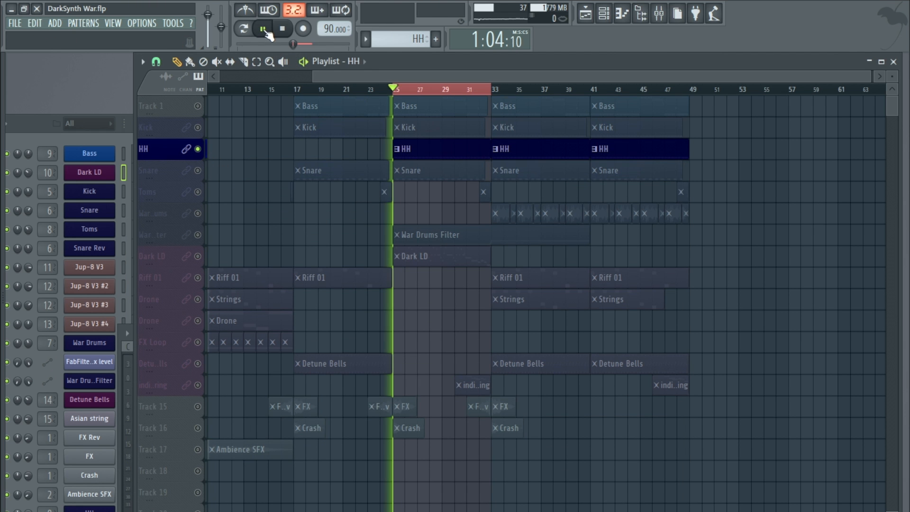
# - Open the Perc mixer track assigned to the HH channel and stop playback
pyautogui.click(36, 152)
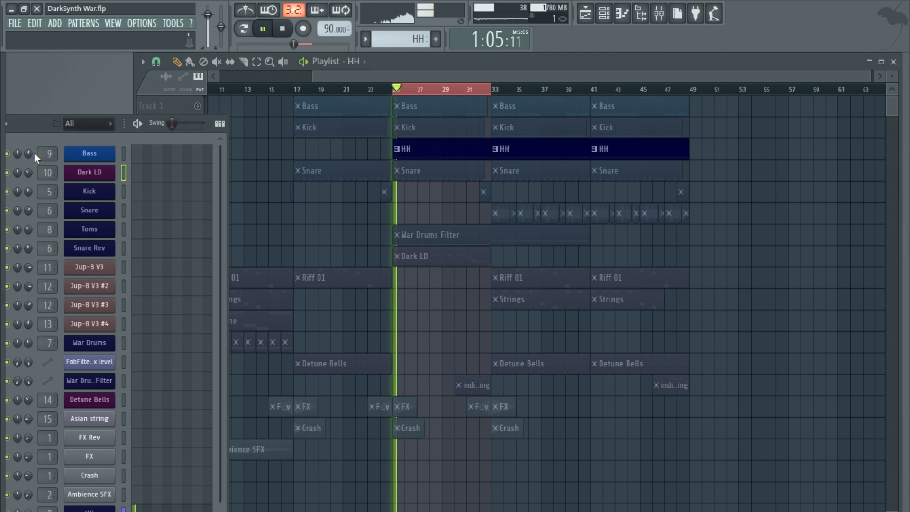
pyautogui.doubleClick(47, 510)
pyautogui.press('space')
pyautogui.moveTo(467, 332); pyautogui.dragTo(454, 195)
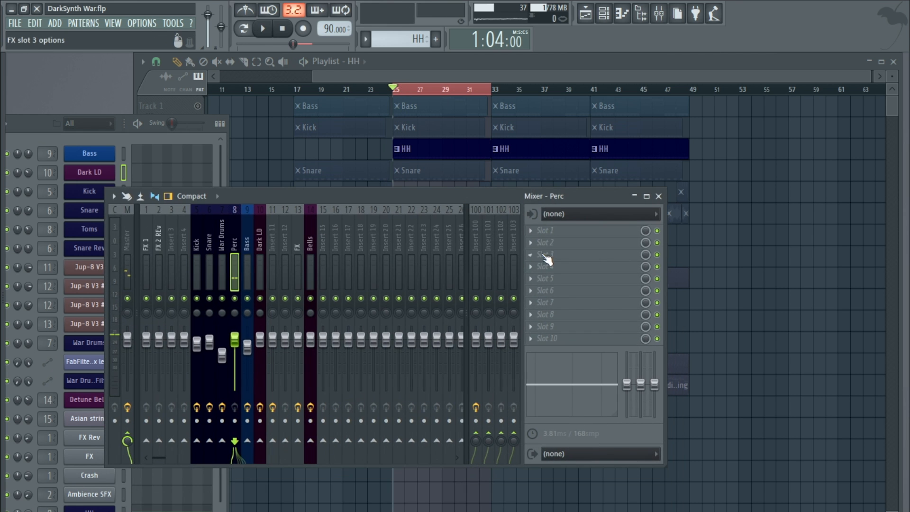
# - Load Fruity Multiband Compressor in slot 2 of the Perc mixer track and play the soloed hi-hats through it
pyautogui.click(528, 241)
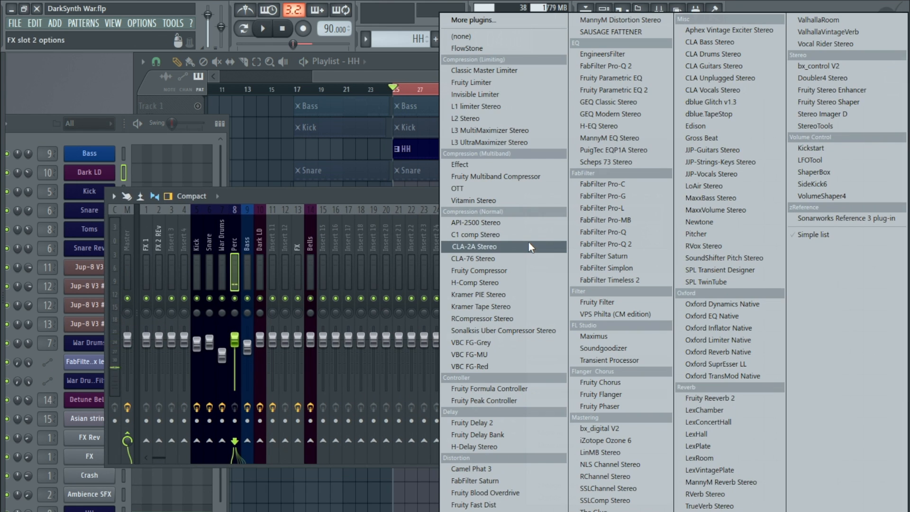
pyautogui.click(485, 174)
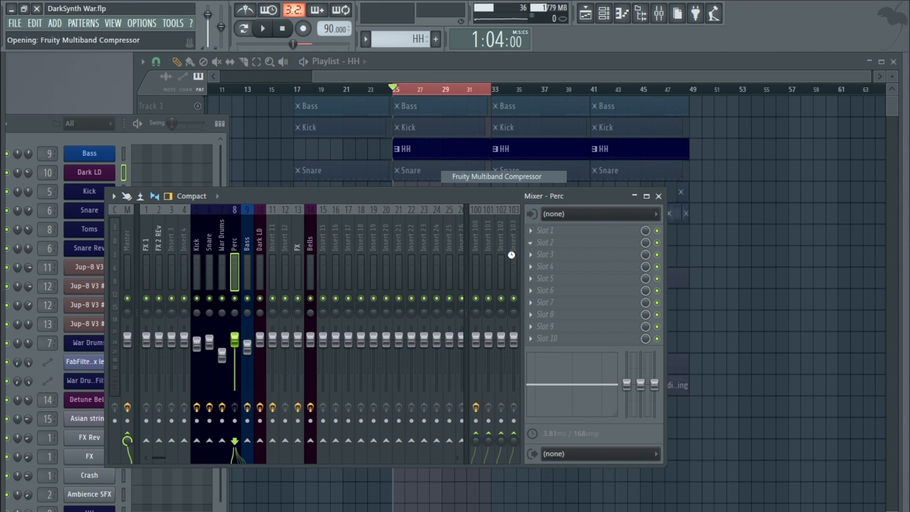
pyautogui.press('space')
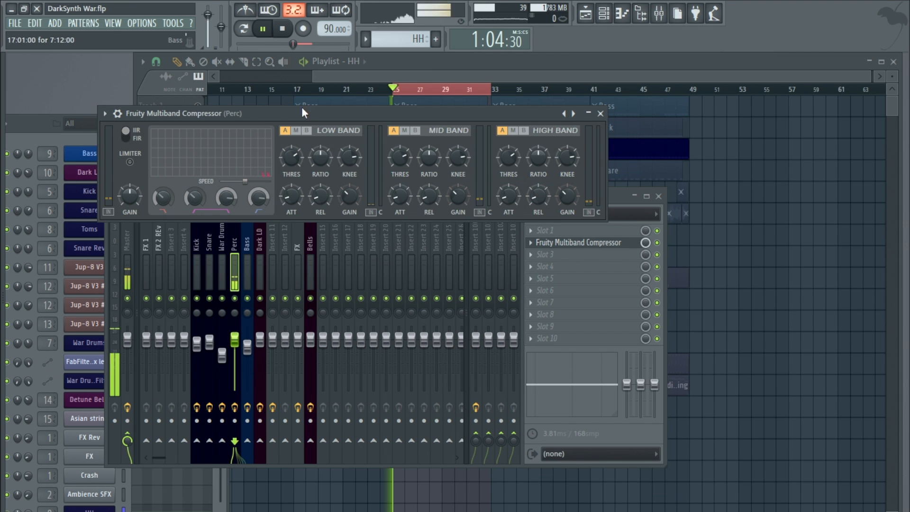
pyautogui.moveTo(303, 112); pyautogui.dragTo(321, 152)
pyautogui.click(282, 30)
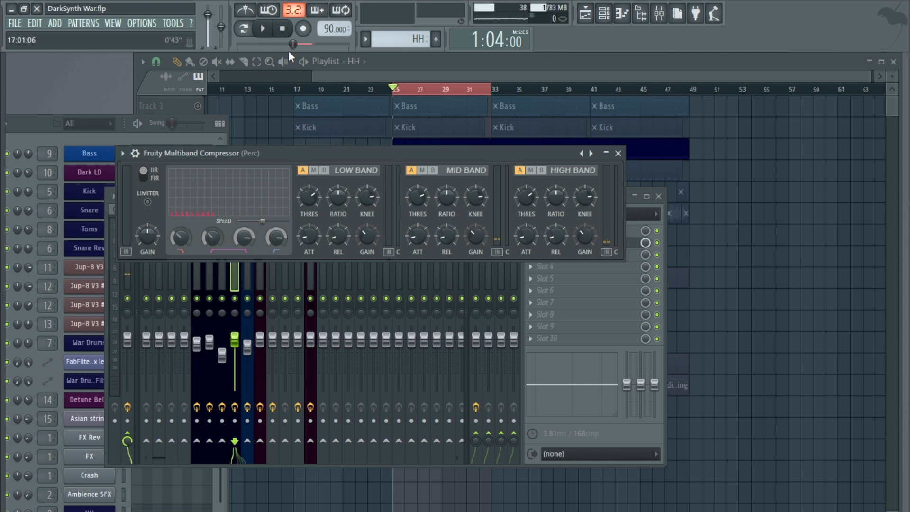
pyautogui.click(270, 31)
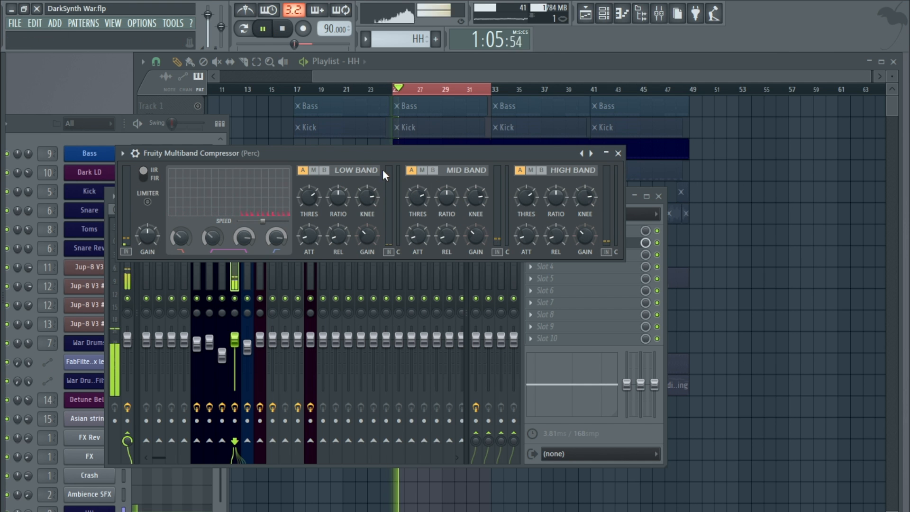
pyautogui.moveTo(388, 156); pyautogui.dragTo(405, 183)
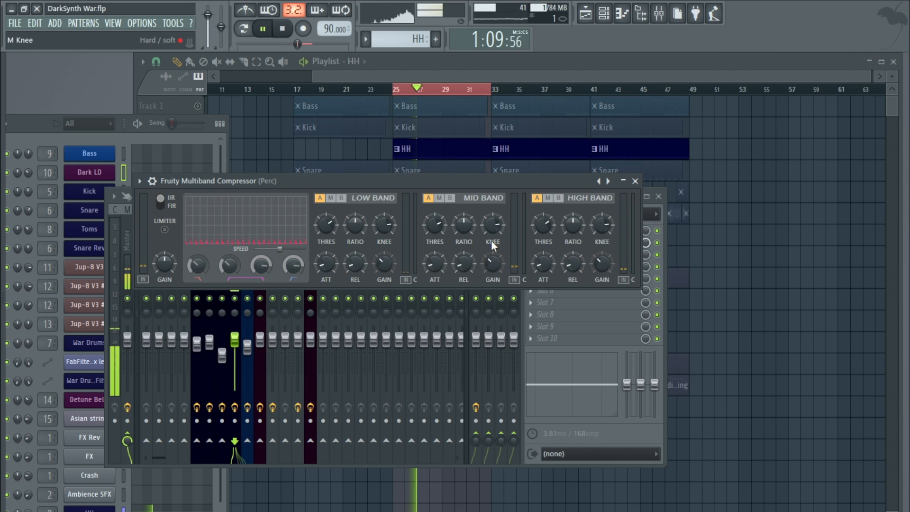
# - Raise the mid band ratio, set the mid band gain to about 4.6 dB and raise the high band gain during playback
pyautogui.moveTo(459, 224); pyautogui.dragTo(459, 218)
pyautogui.moveTo(492, 263)
pyautogui.mouseDown()
pyautogui.moveTo(492, 235)
pyautogui.moveTo(493, 273)
pyautogui.mouseUp()
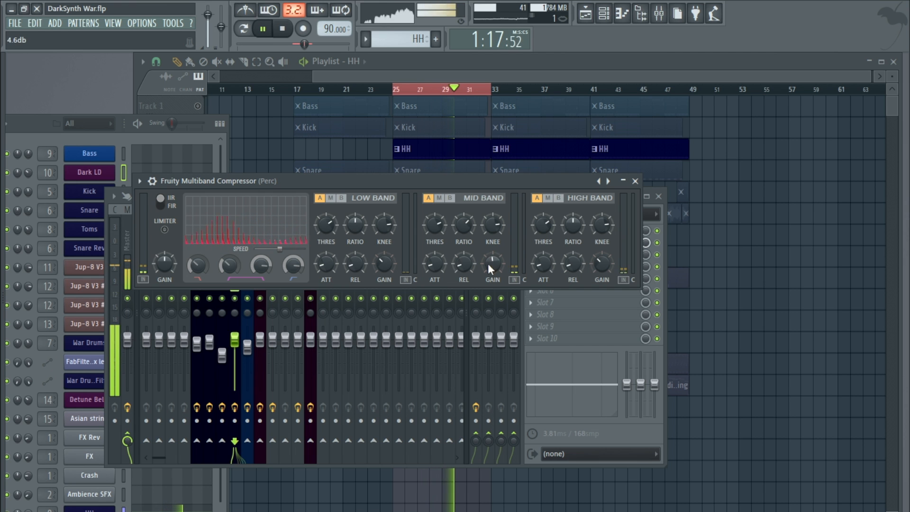
pyautogui.moveTo(603, 260); pyautogui.dragTo(603, 255)
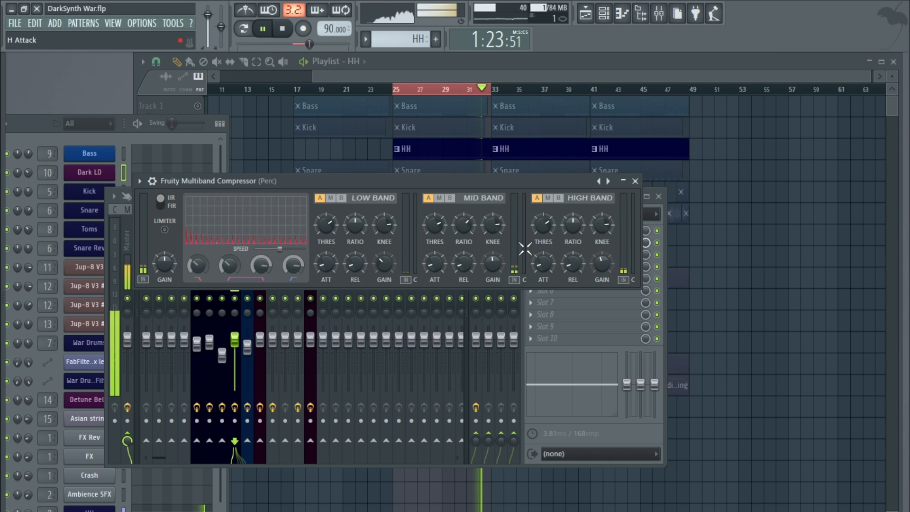
pyautogui.press('space')
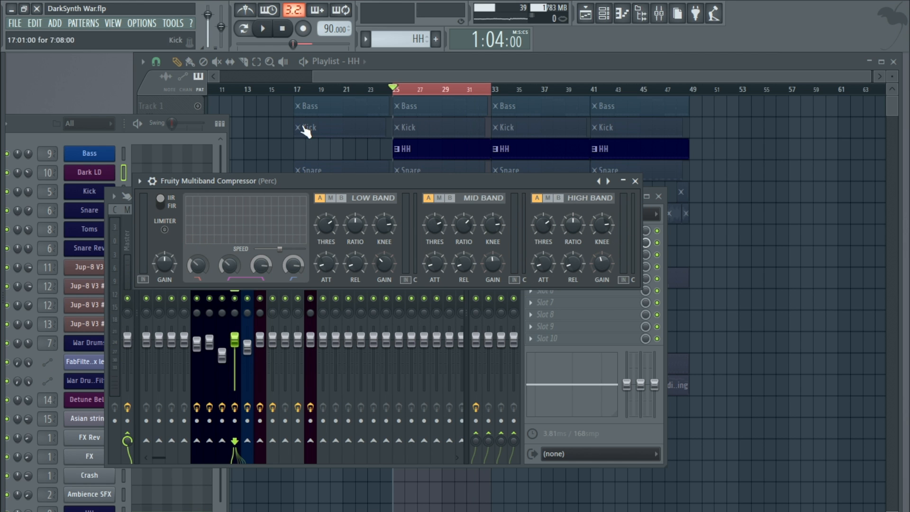
# - Lower the mid band threshold and increase its ratio, checking the mid band compression during playback
pyautogui.click(262, 29)
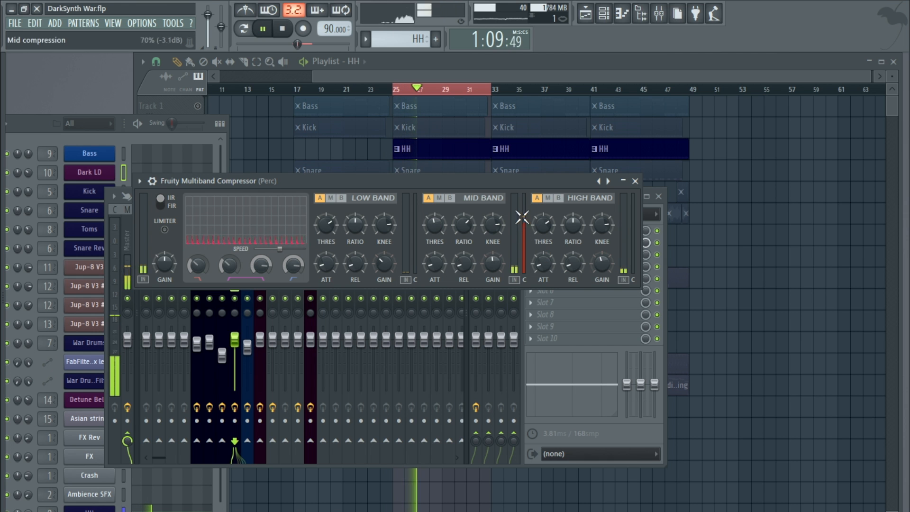
pyautogui.press('space')
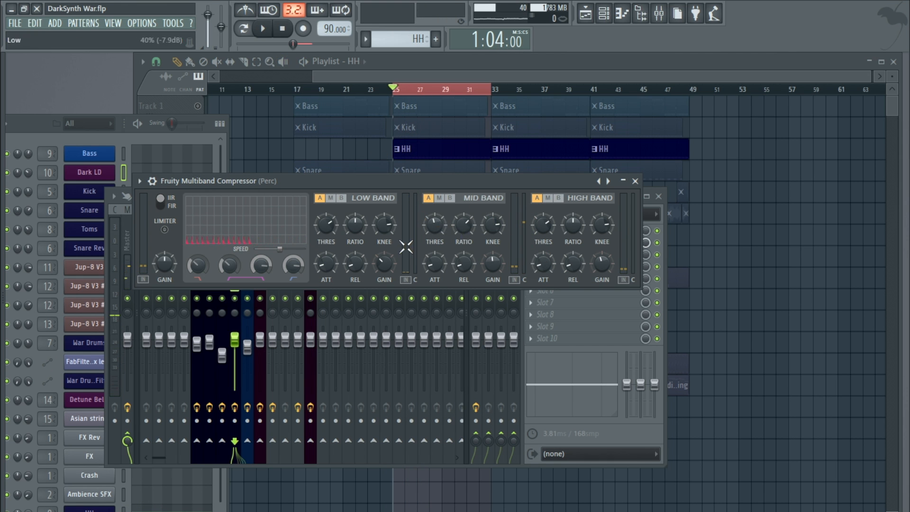
pyautogui.moveTo(431, 225); pyautogui.dragTo(431, 235)
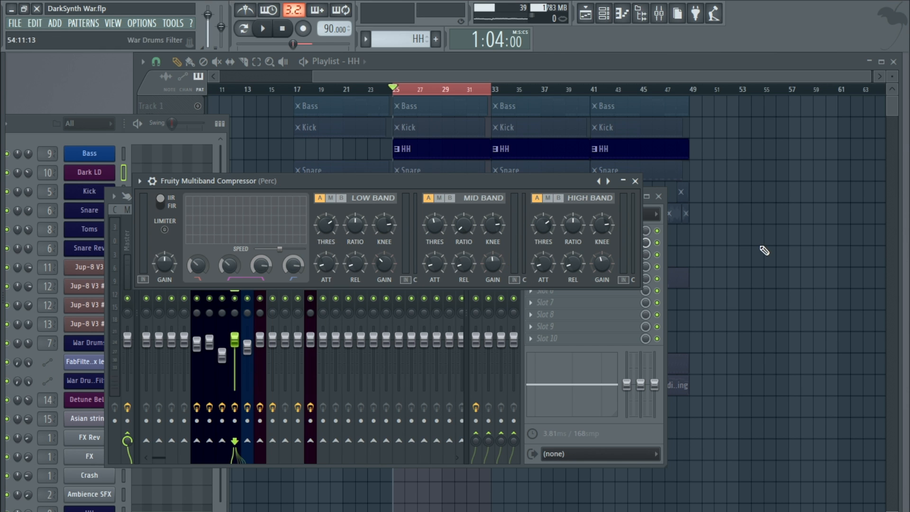
pyautogui.moveTo(462, 227); pyautogui.dragTo(462, 229)
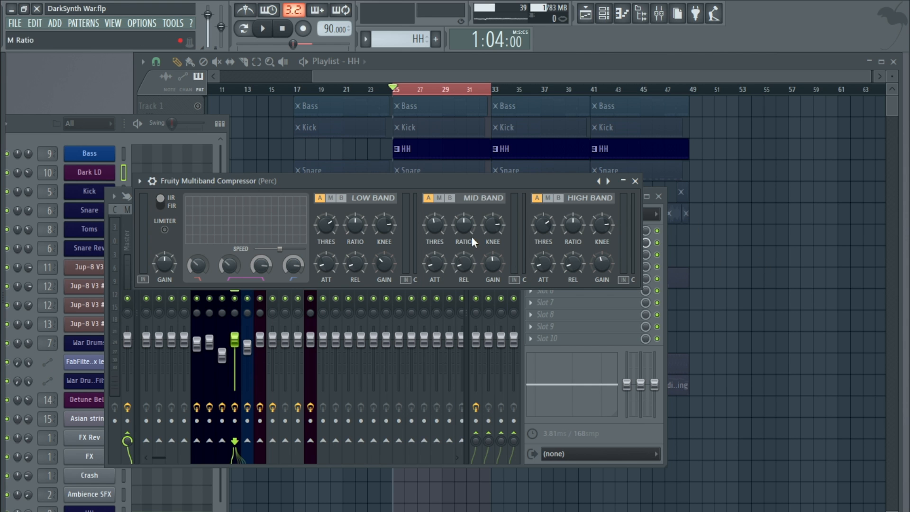
pyautogui.moveTo(460, 224); pyautogui.dragTo(460, 215)
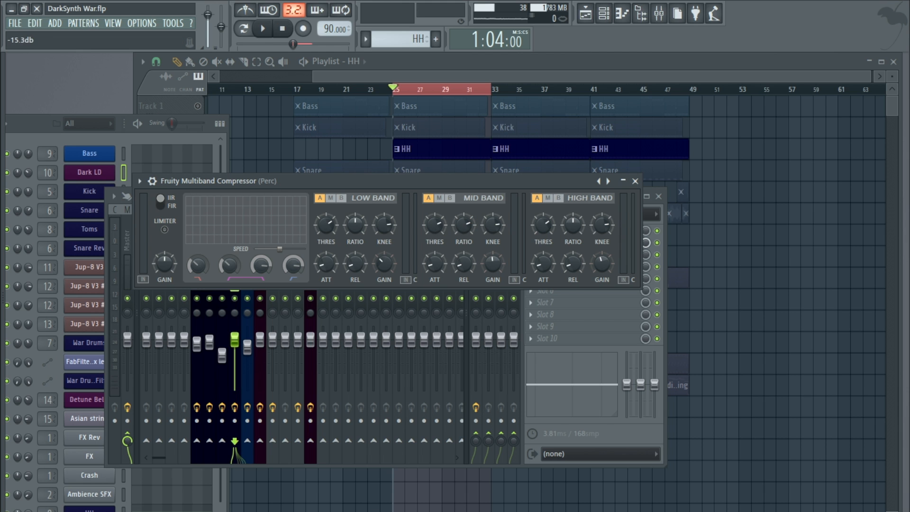
pyautogui.press('space')
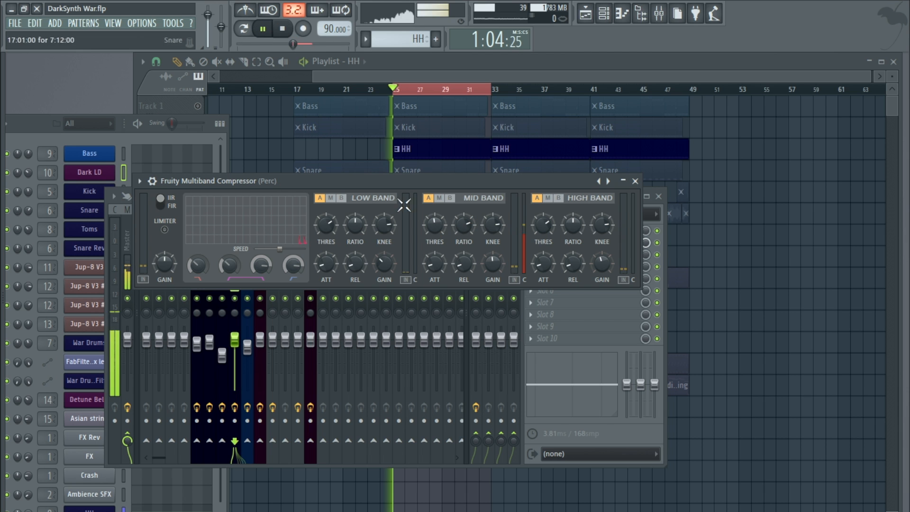
pyautogui.press('space')
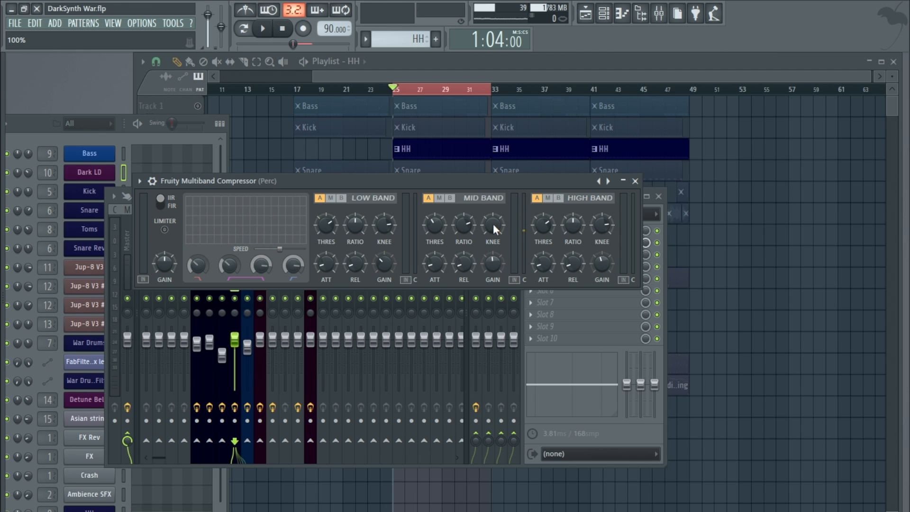
# - Set the mid band knee to its maximum and raise the mid band gain to 6.8 dB during playback
pyautogui.moveTo(492, 223); pyautogui.dragTo(493, 270)
pyautogui.moveTo(491, 220); pyautogui.dragTo(491, 190)
pyautogui.moveTo(491, 228); pyautogui.dragTo(492, 180)
pyautogui.press('space')
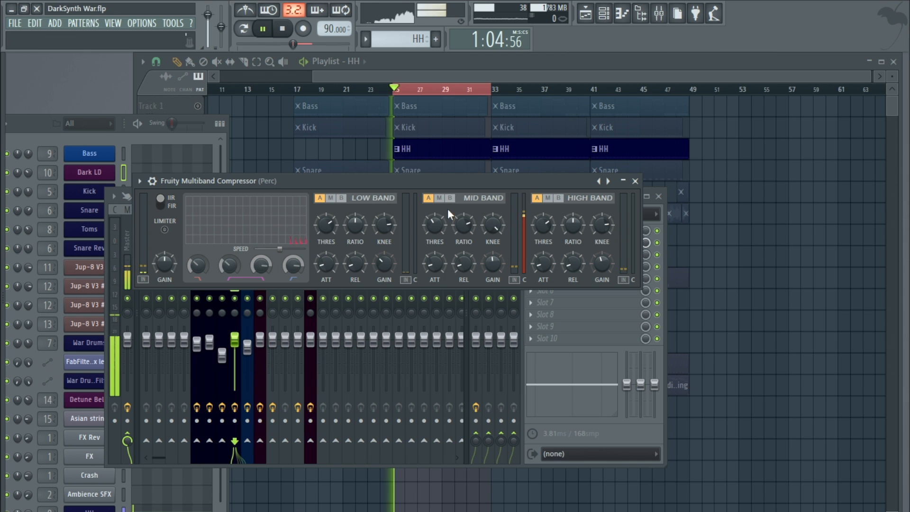
pyautogui.moveTo(492, 263)
pyautogui.mouseDown()
pyautogui.moveTo(492, 253)
pyautogui.moveTo(487, 267)
pyautogui.mouseUp()
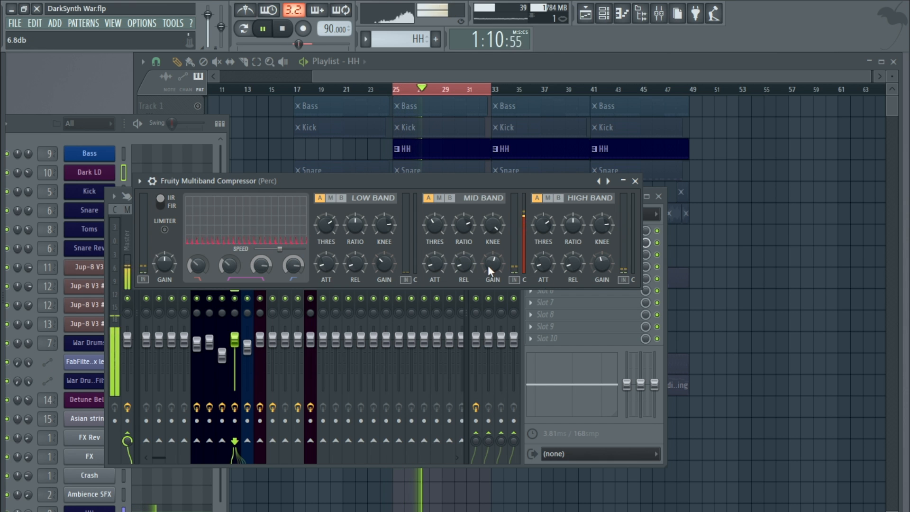
# - Set the high band threshold to -34.0 dB, raise the high band gain and enable the compressor's limiter
pyautogui.moveTo(543, 224); pyautogui.dragTo(544, 251)
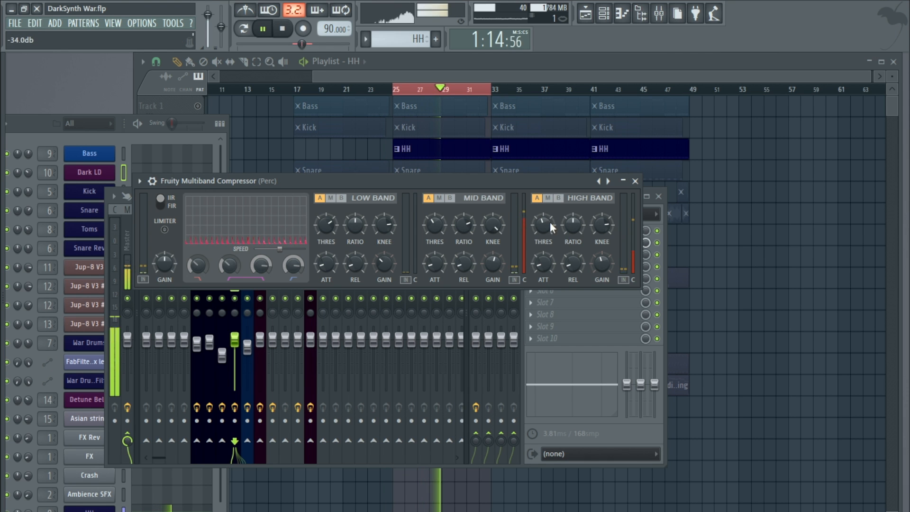
pyautogui.moveTo(598, 266); pyautogui.dragTo(598, 263)
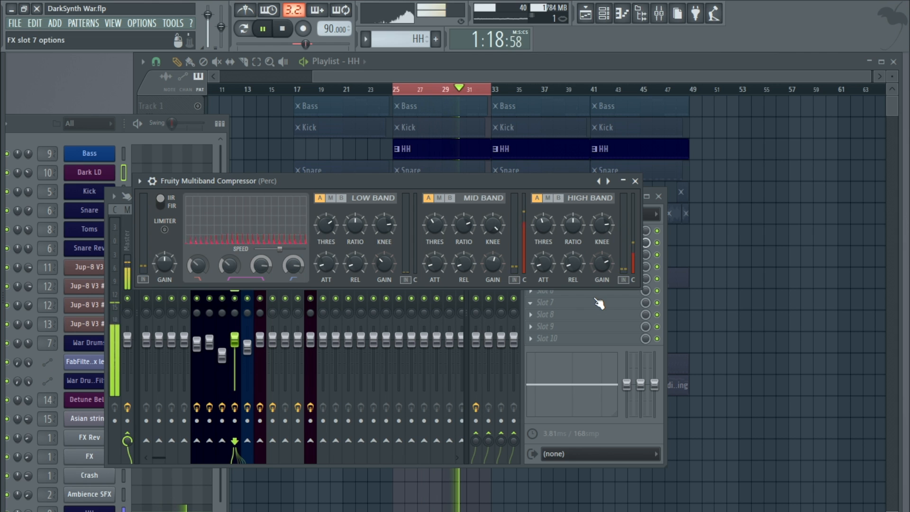
pyautogui.click(165, 230)
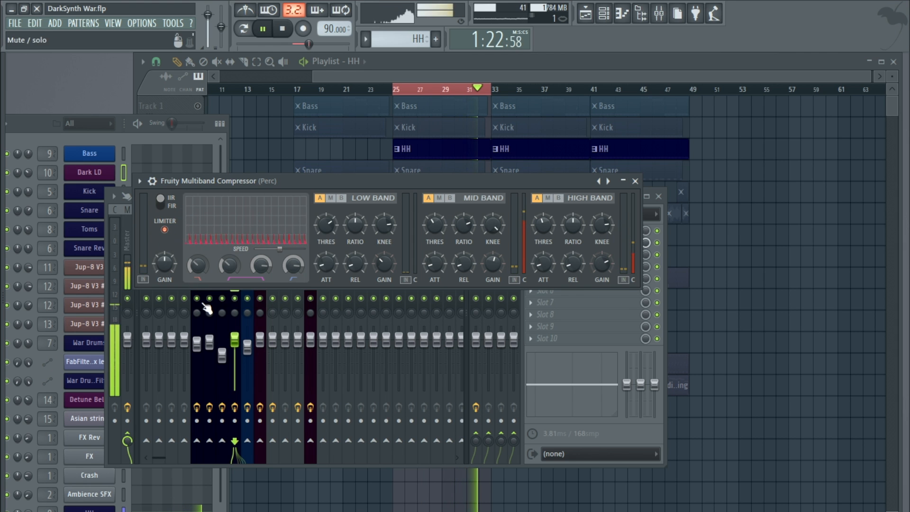
pyautogui.moveTo(164, 262); pyautogui.dragTo(164, 285)
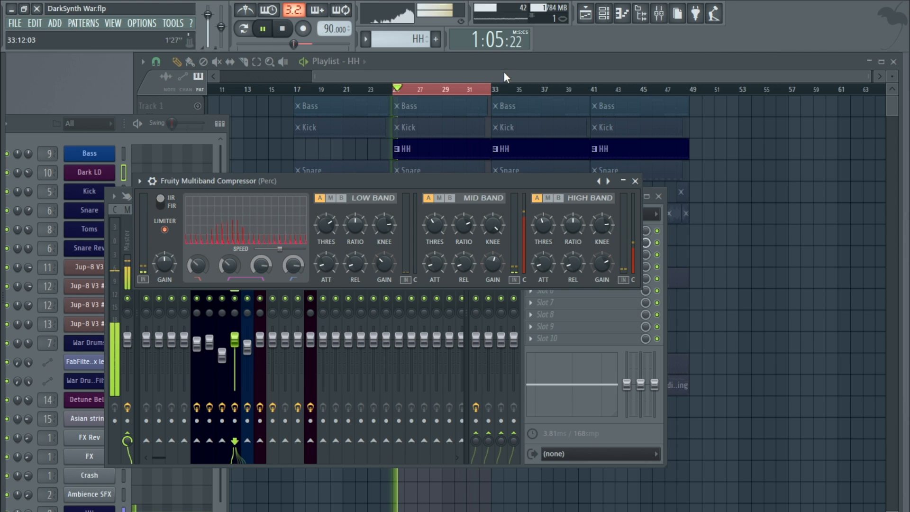
# - Set the low band threshold to -60.0 dB, lower the low band gain and close the compressor
pyautogui.moveTo(326, 224); pyautogui.dragTo(326, 260)
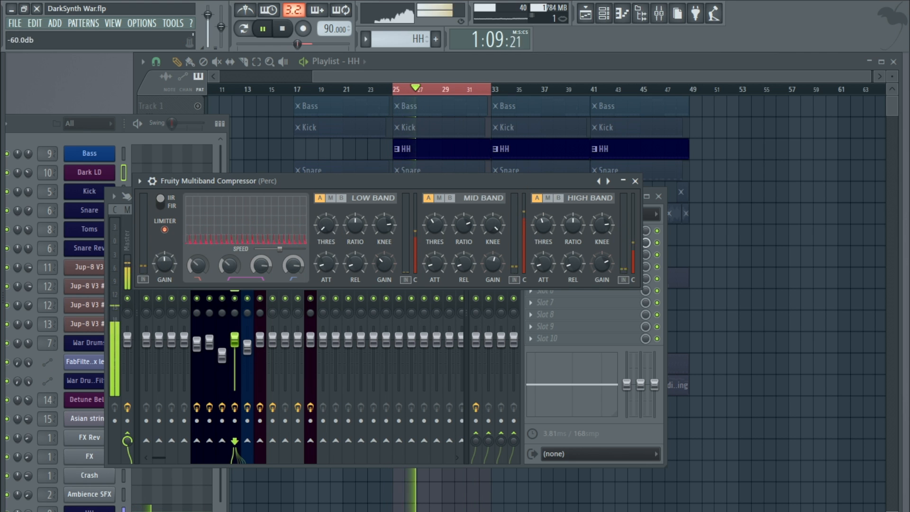
pyautogui.moveTo(379, 266); pyautogui.dragTo(379, 299)
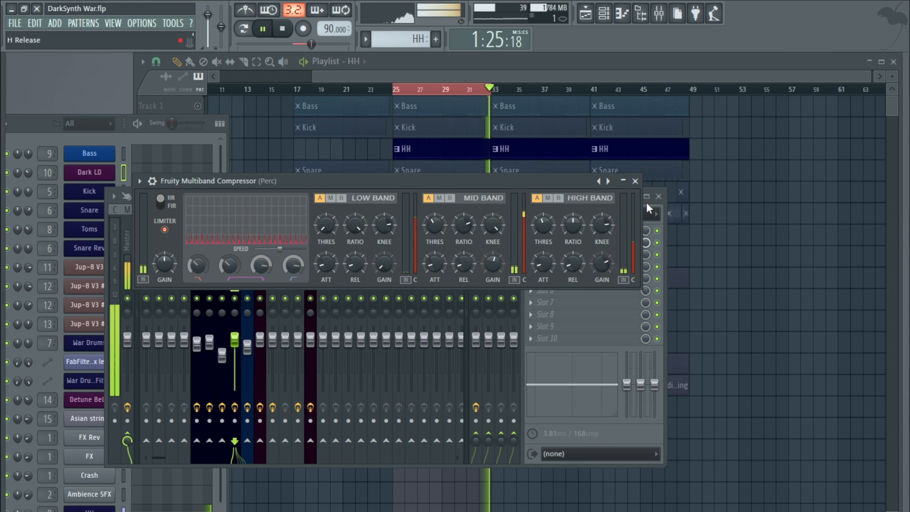
pyautogui.click(635, 181)
# - Unsolo the HH track so that all playlist tracks are unmuted and reopen the mixer
pyautogui.rightClick(291, 145)
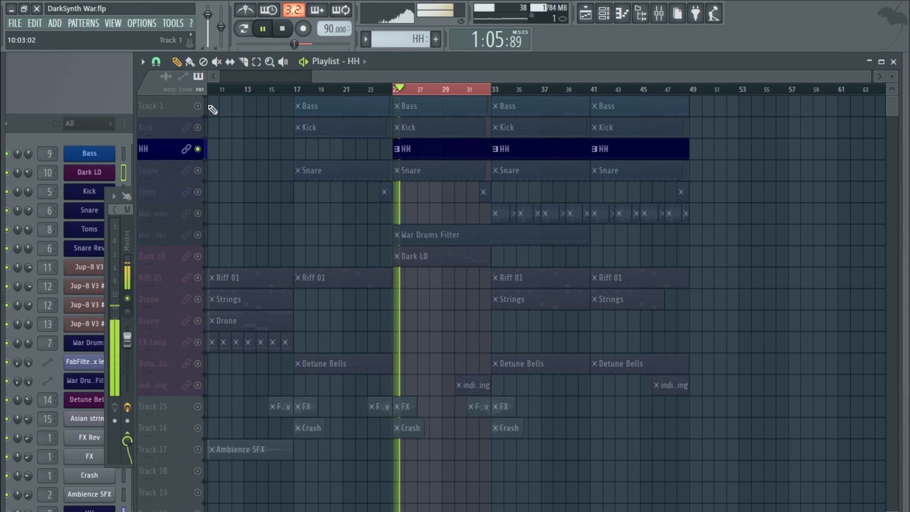
pyautogui.rightClick(197, 106)
pyautogui.click(112, 23)
pyautogui.click(123, 81)
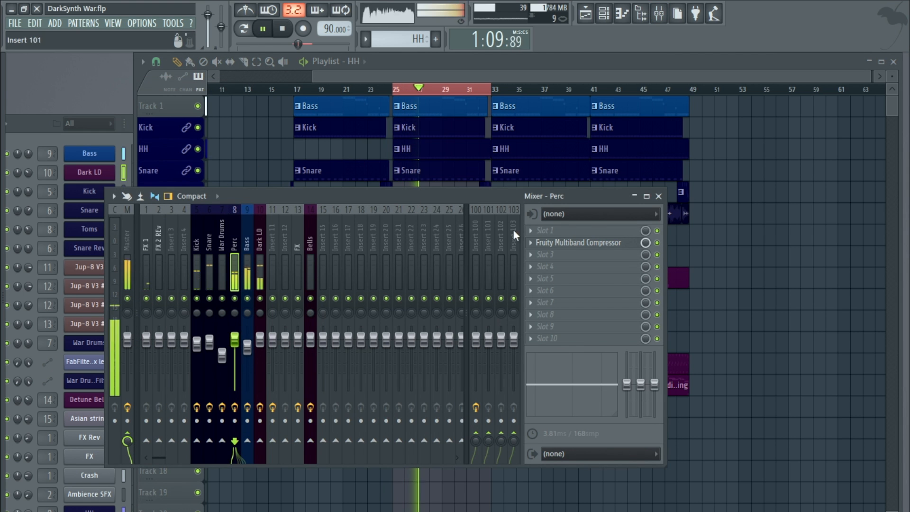
# - Compare the full mix with Fruity Multiband Compressor bypassed and enabled on the Perc track, ending with it enabled, closed and playback stopped
pyautogui.click(585, 243)
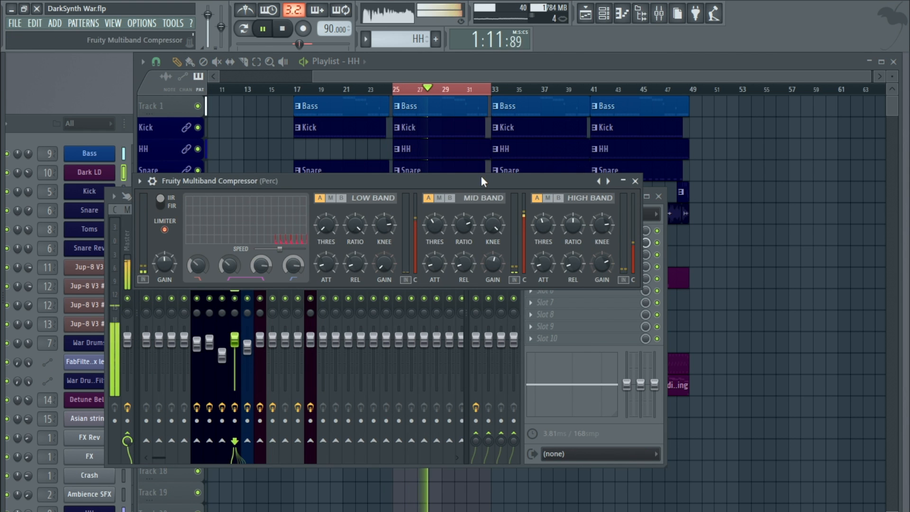
pyautogui.moveTo(481, 178); pyautogui.dragTo(418, 228)
pyautogui.click(657, 242)
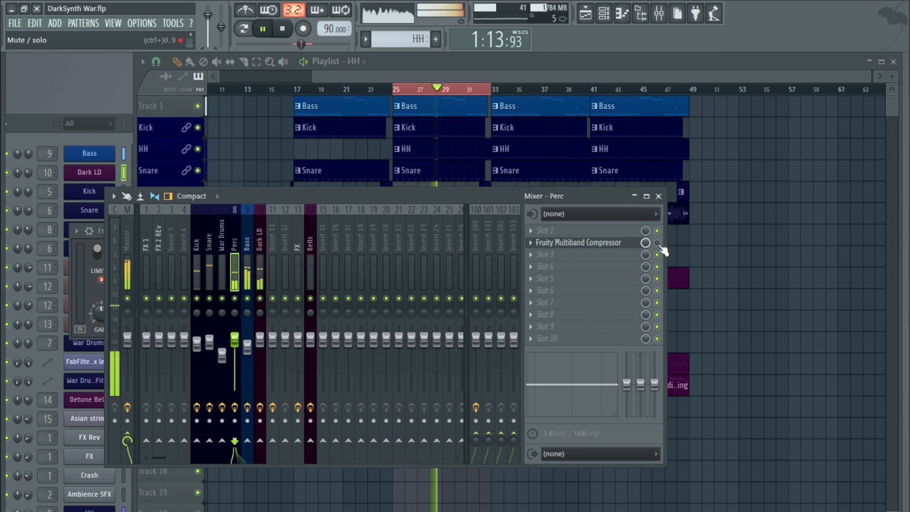
pyautogui.click(598, 243)
pyautogui.click(283, 30)
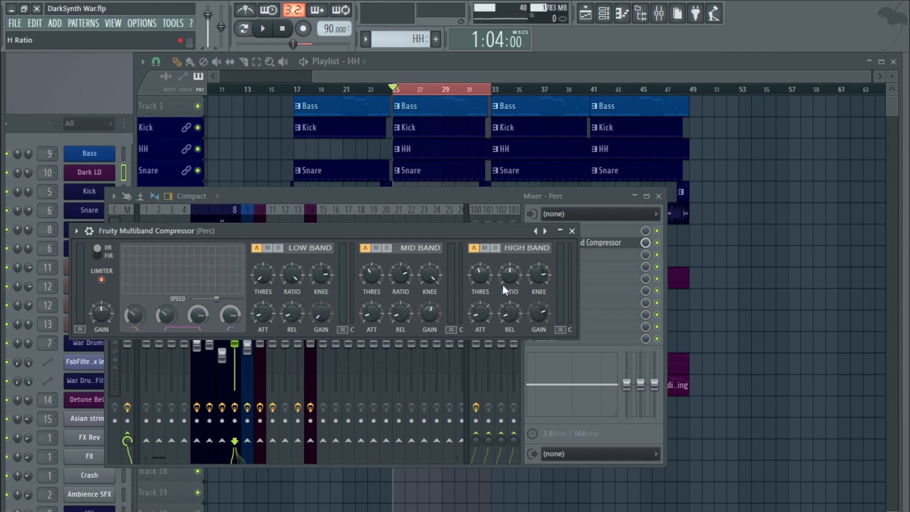
pyautogui.click(572, 231)
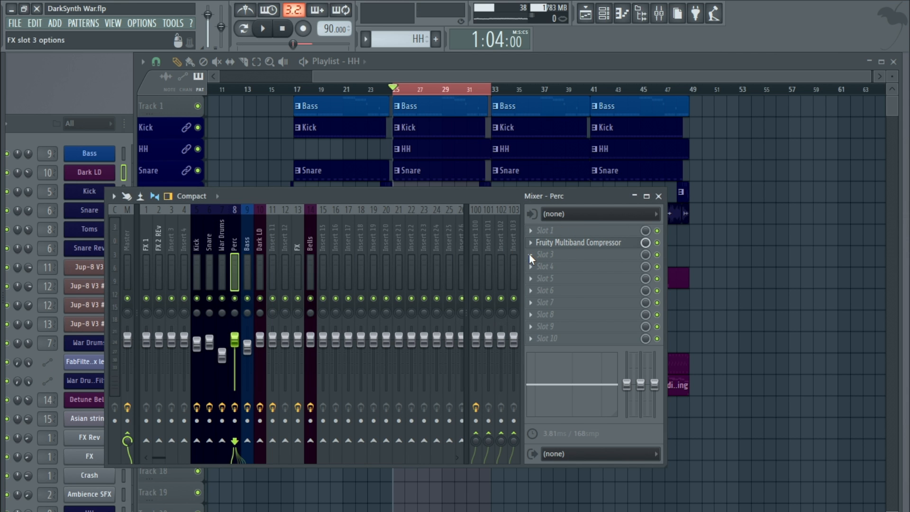
# - Load Fruity Reeverb 2 in slot 3 of the Perc mixer track and set its wet level to 26%
pyautogui.click(651, 256)
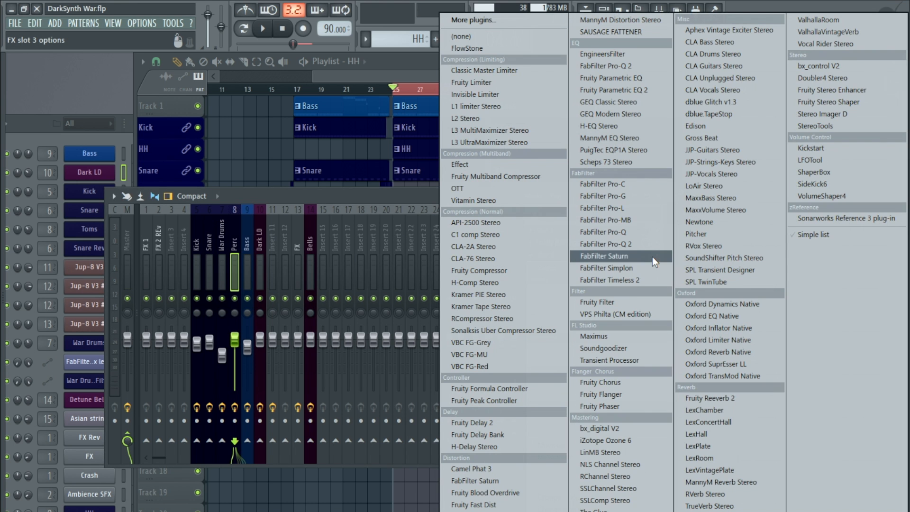
pyautogui.click(719, 403)
pyautogui.moveTo(369, 227); pyautogui.dragTo(369, 236)
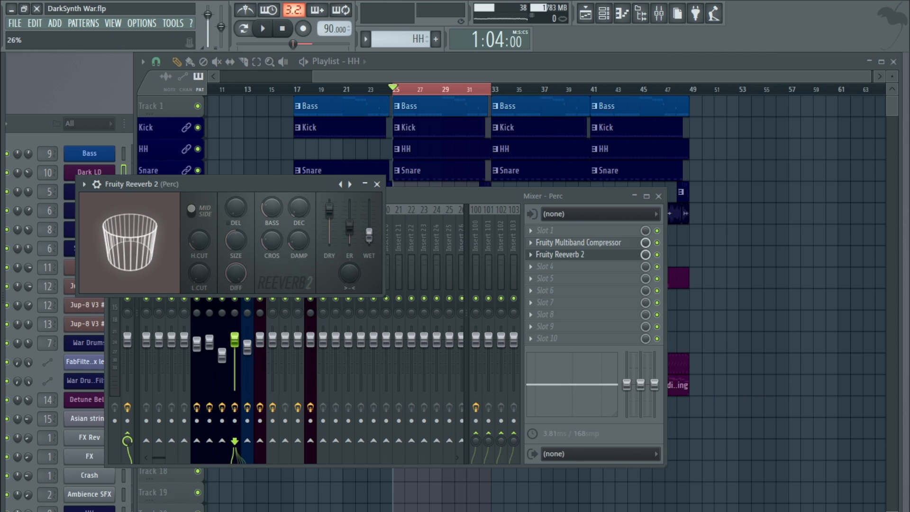
# - Audition the full mix with Fruity Reeverb 2 on the Perc track, closing the reverb and mixer and stopping playback
pyautogui.click(263, 29)
pyautogui.click(427, 196)
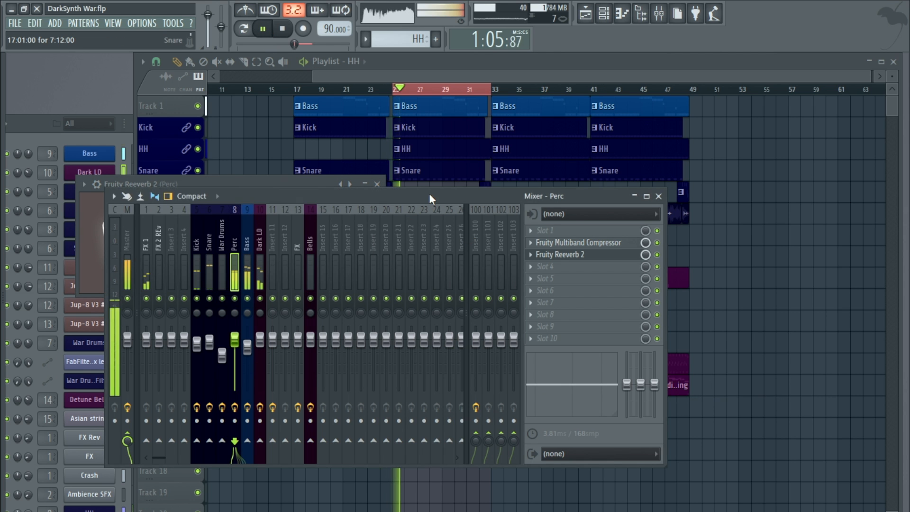
pyautogui.click(378, 184)
pyautogui.moveTo(443, 193); pyautogui.dragTo(444, 199)
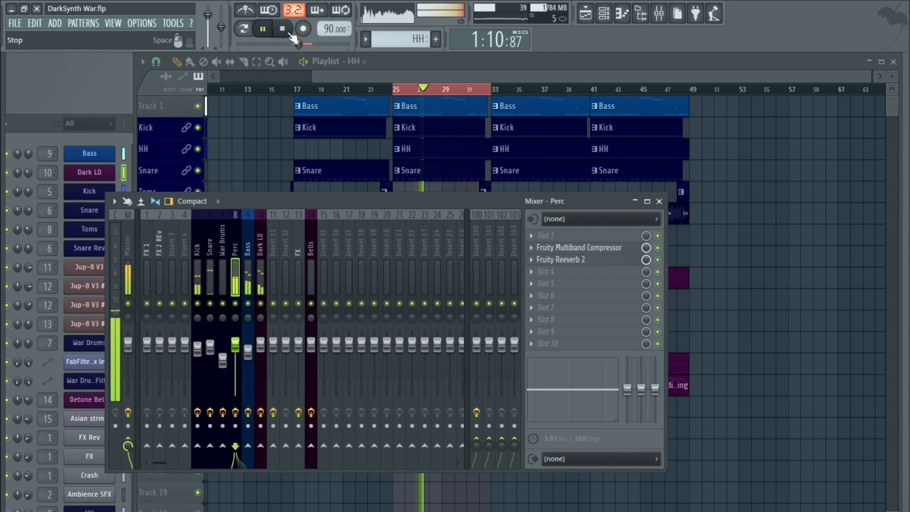
pyautogui.press('space')
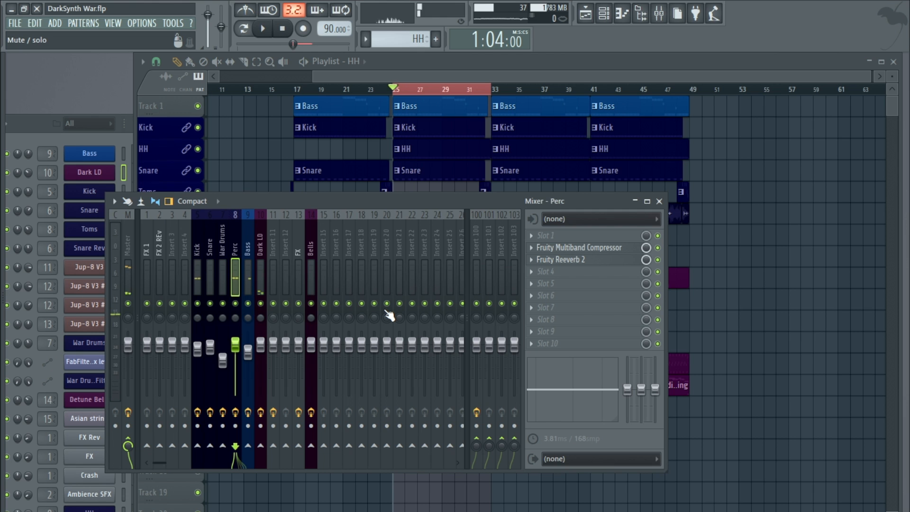
pyautogui.click(658, 201)
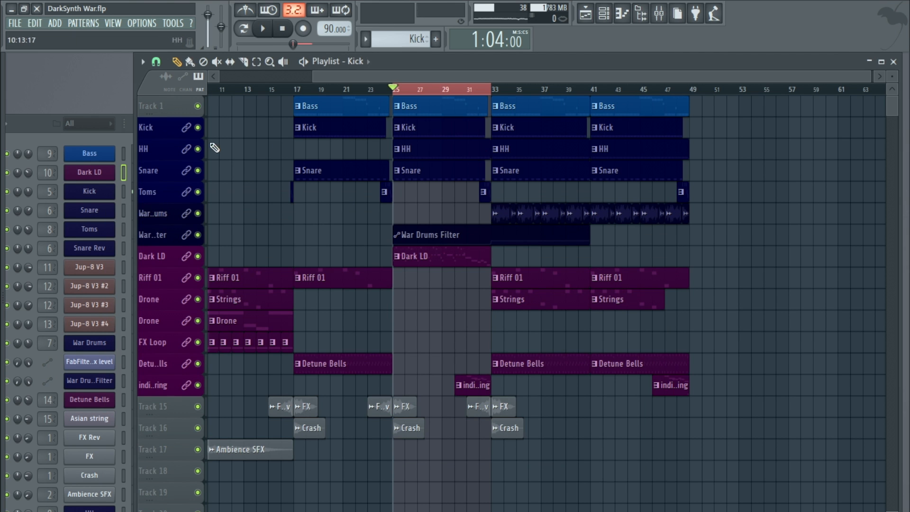
# - Solo the Kick playlist track during playback and select the Kick track in the reopened mixer
pyautogui.rightClick(198, 127)
pyautogui.click(268, 35)
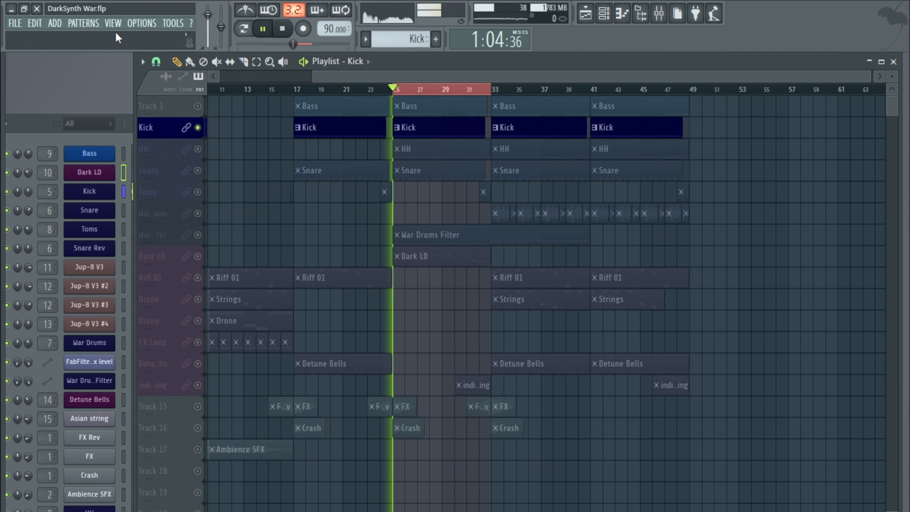
pyautogui.click(113, 24)
pyautogui.click(127, 79)
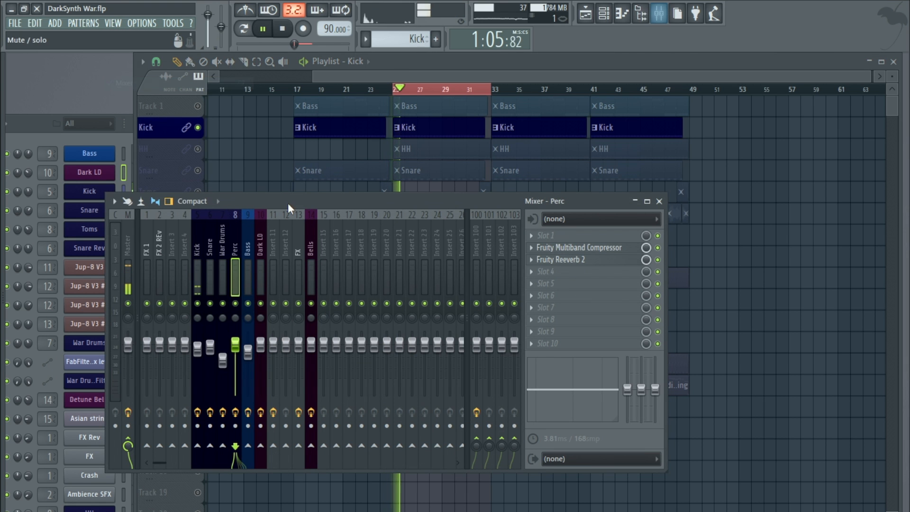
pyautogui.click(197, 240)
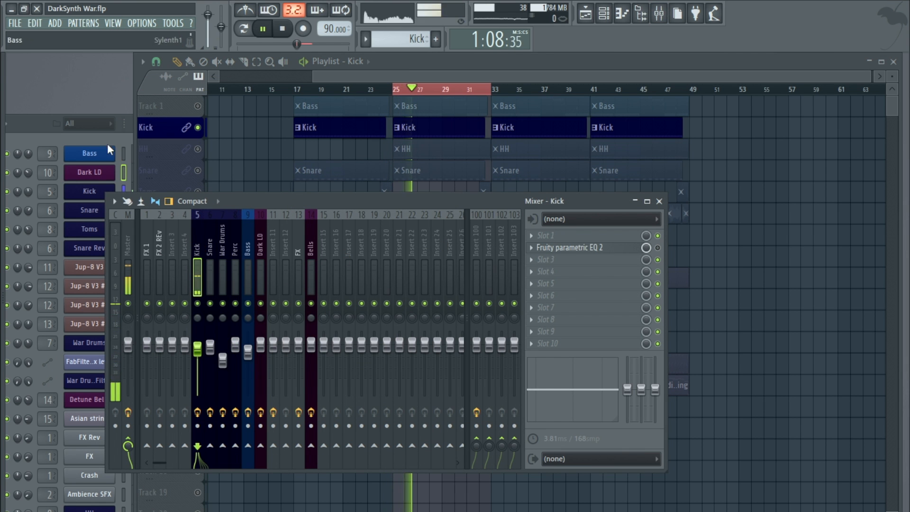
# - Open the Kick channel's sampler settings and audition the kick sample on its own against its waveform
pyautogui.click(89, 191)
pyautogui.moveTo(278, 215); pyautogui.dragTo(313, 168)
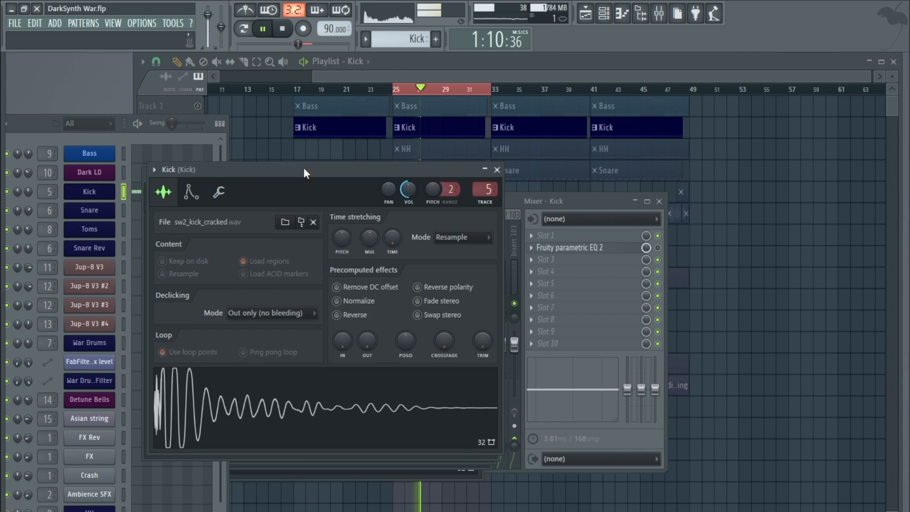
pyautogui.click(283, 31)
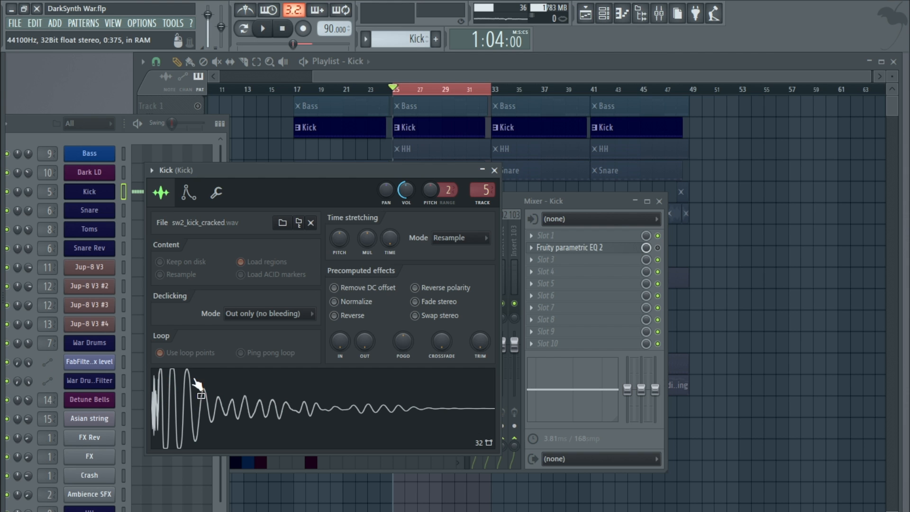
pyautogui.click(264, 29)
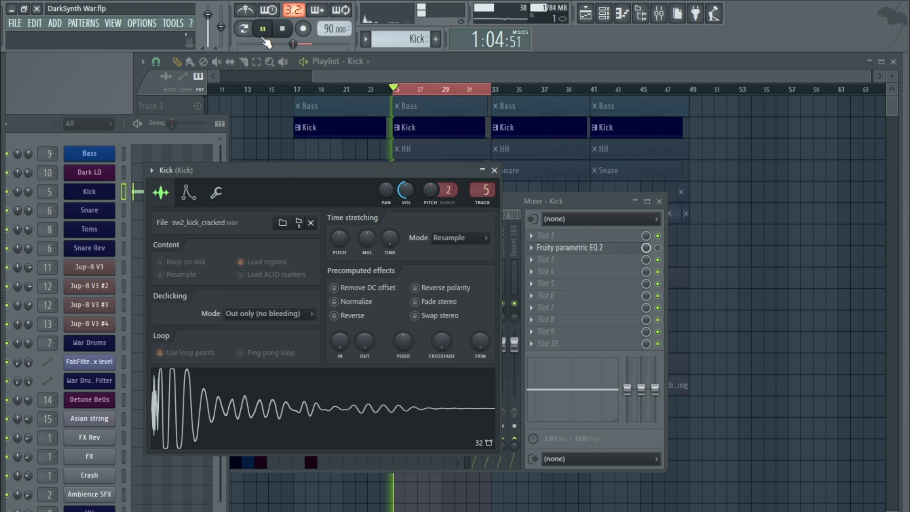
pyautogui.click(283, 29)
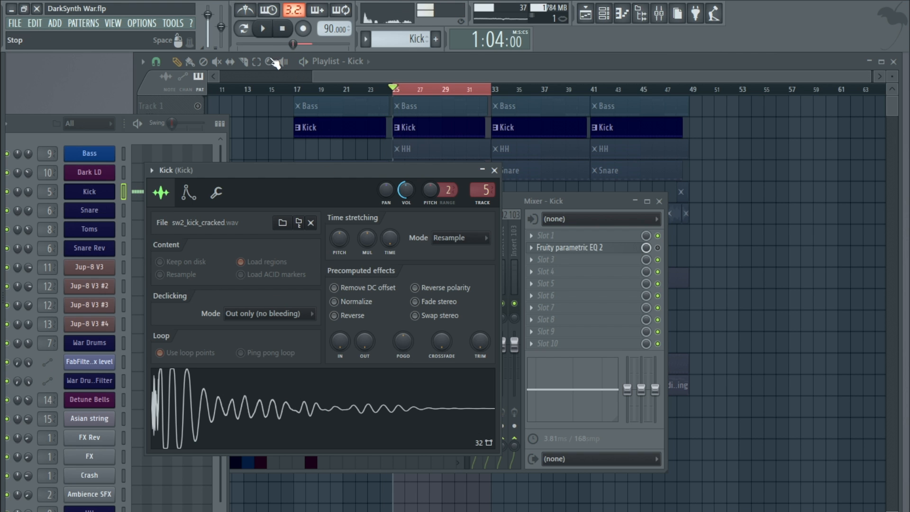
# - Load Transient Processor in slot 4 of the Kick mixer track and audition the kick with its attack at 100%
pyautogui.click(530, 273)
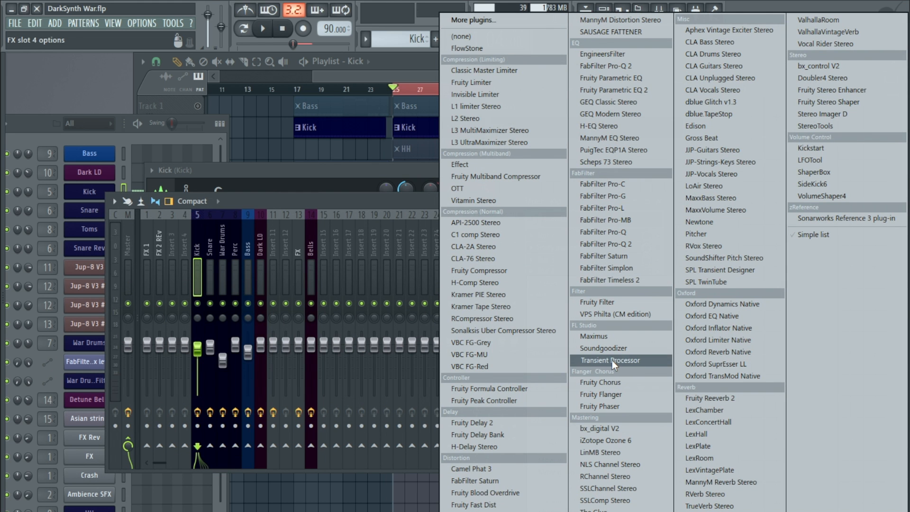
pyautogui.click(611, 360)
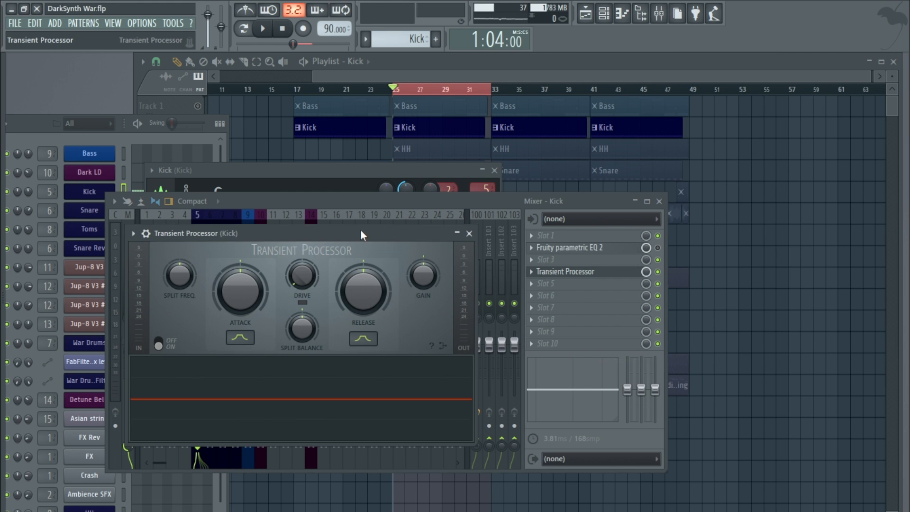
pyautogui.moveTo(360, 230); pyautogui.dragTo(434, 228)
pyautogui.click(263, 29)
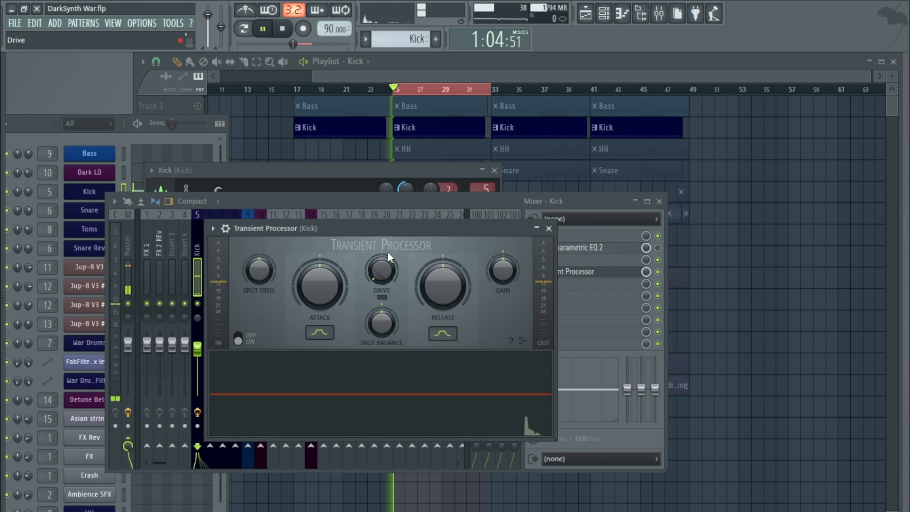
pyautogui.moveTo(306, 291); pyautogui.dragTo(306, 206)
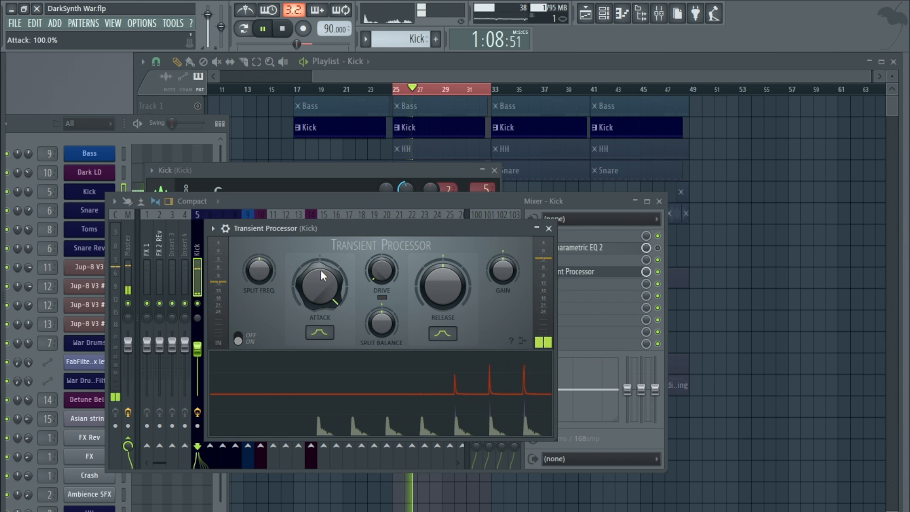
pyautogui.press('space')
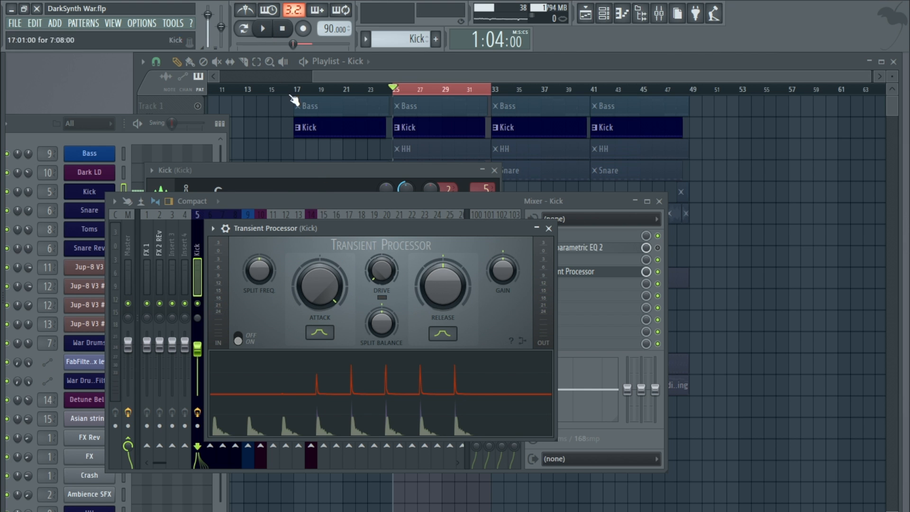
# - Try different Transient Processor attack and release amounts on the playing kick, ending with release at 0%
pyautogui.click(263, 29)
pyautogui.moveTo(310, 276)
pyautogui.mouseDown()
pyautogui.moveTo(310, 265)
pyautogui.moveTo(309, 284)
pyautogui.mouseUp()
pyautogui.moveTo(441, 299); pyautogui.dragTo(440, 329)
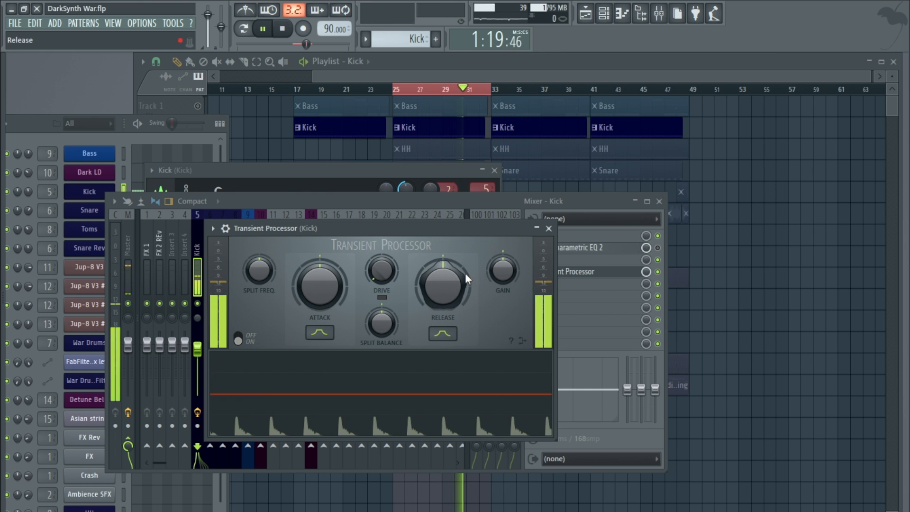
pyautogui.moveTo(428, 294); pyautogui.dragTo(428, 322)
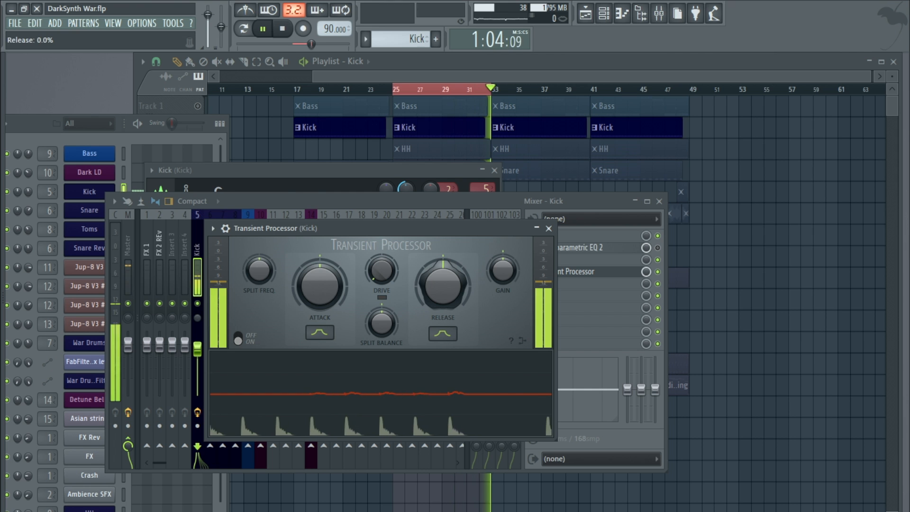
# - Set the Transient Processor's attack to 90% with drive at 0%, and close the plugin, mixer and Kick sampler
pyautogui.moveTo(315, 284); pyautogui.dragTo(315, 242)
pyautogui.moveTo(381, 270)
pyautogui.mouseDown()
pyautogui.moveTo(381, 228)
pyautogui.moveTo(382, 271)
pyautogui.moveTo(382, 229)
pyautogui.moveTo(381, 266)
pyautogui.moveTo(366, 275)
pyautogui.mouseUp()
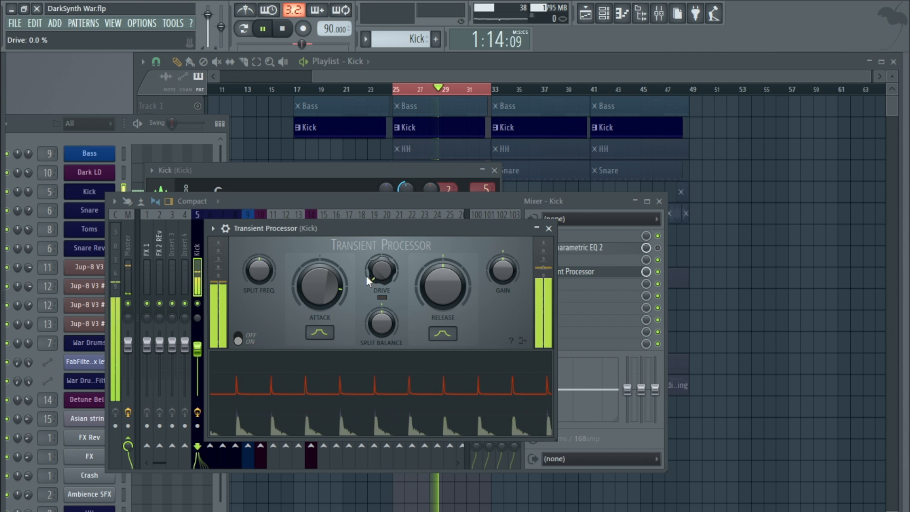
pyautogui.moveTo(291, 293); pyautogui.dragTo(291, 279)
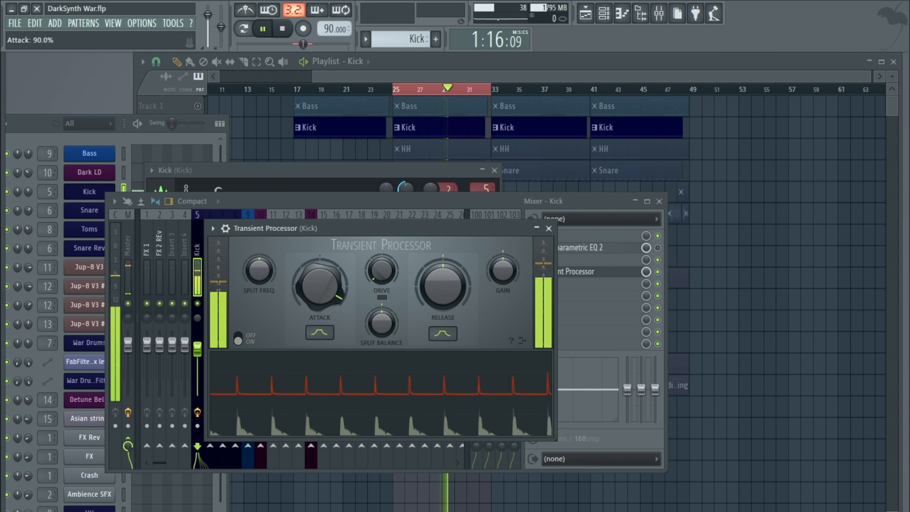
pyautogui.click(549, 227)
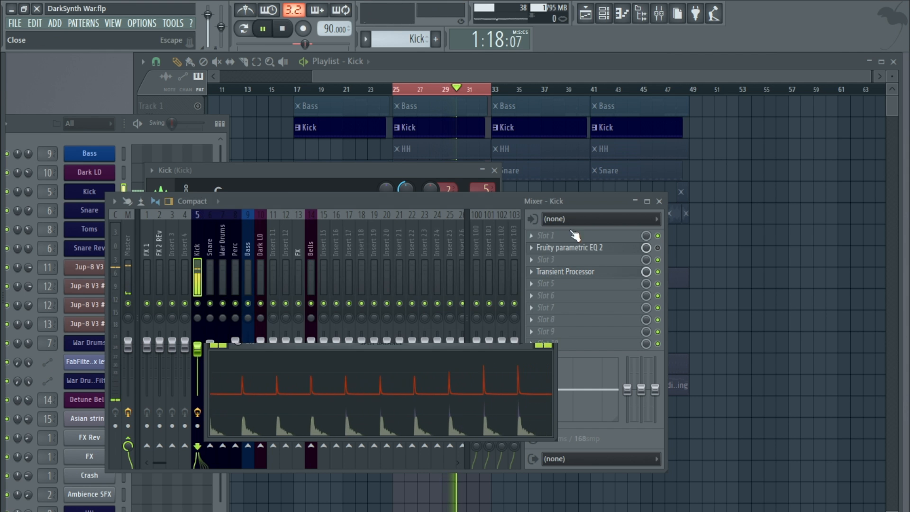
pyautogui.click(659, 201)
pyautogui.click(494, 170)
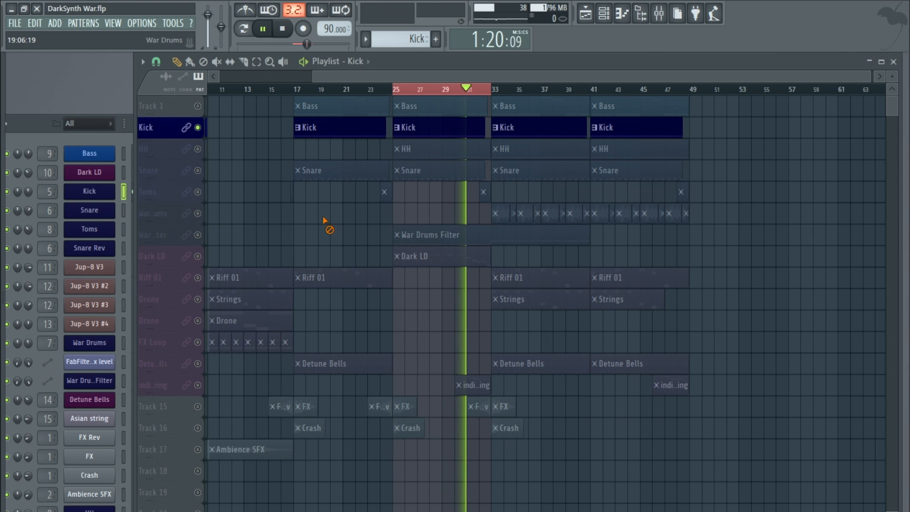
# - Unsolo the playlist so that all tracks play together and reopen the mixer
pyautogui.rightClick(198, 106)
pyautogui.rightClick(198, 106)
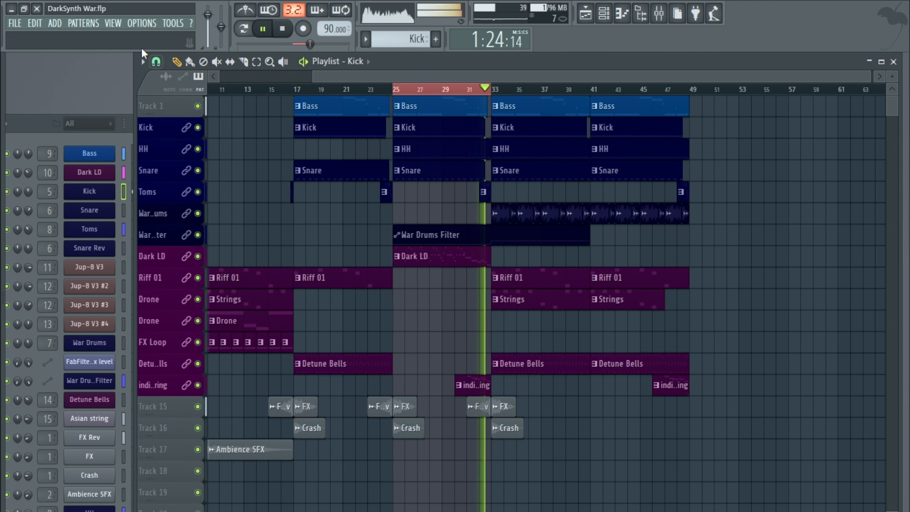
pyautogui.click(115, 24)
pyautogui.click(126, 83)
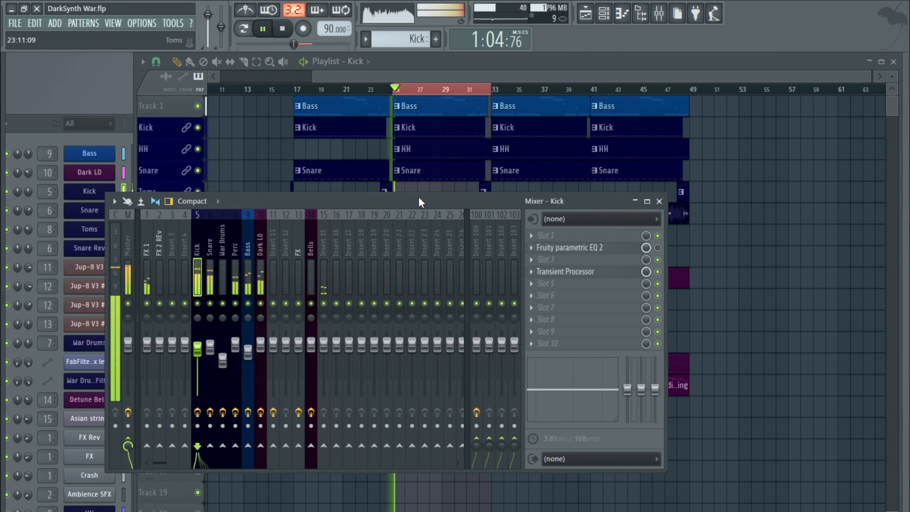
# - Compare the full mix with Transient Processor bypassed and enabled on the Kick track, leaving it enabled and playback stopped
pyautogui.click(657, 272)
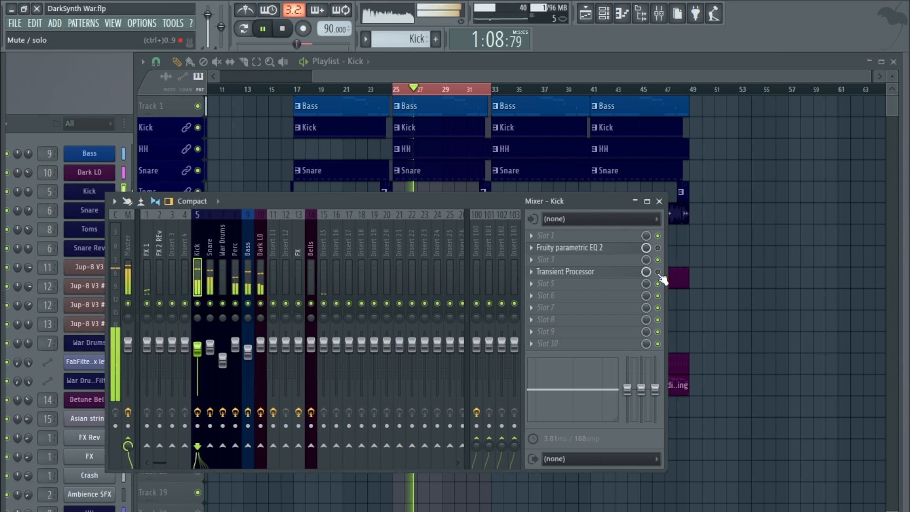
pyautogui.click(657, 271)
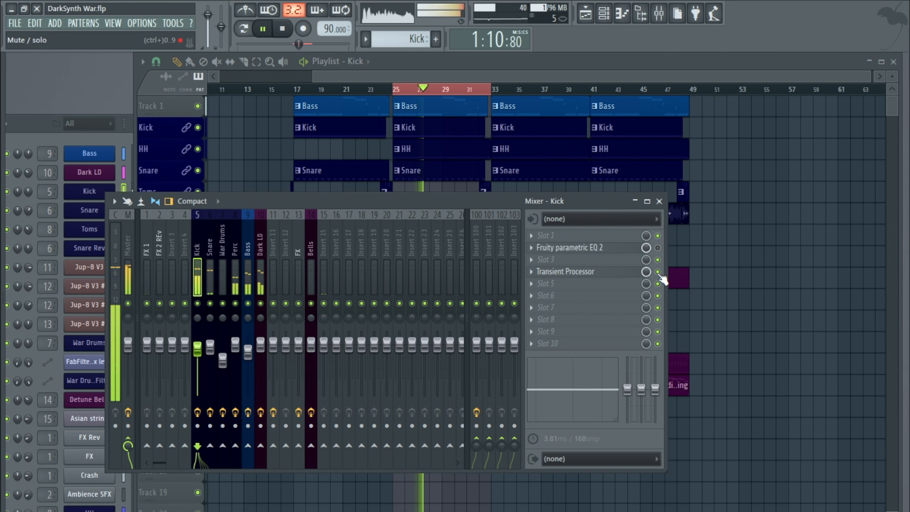
pyautogui.click(283, 29)
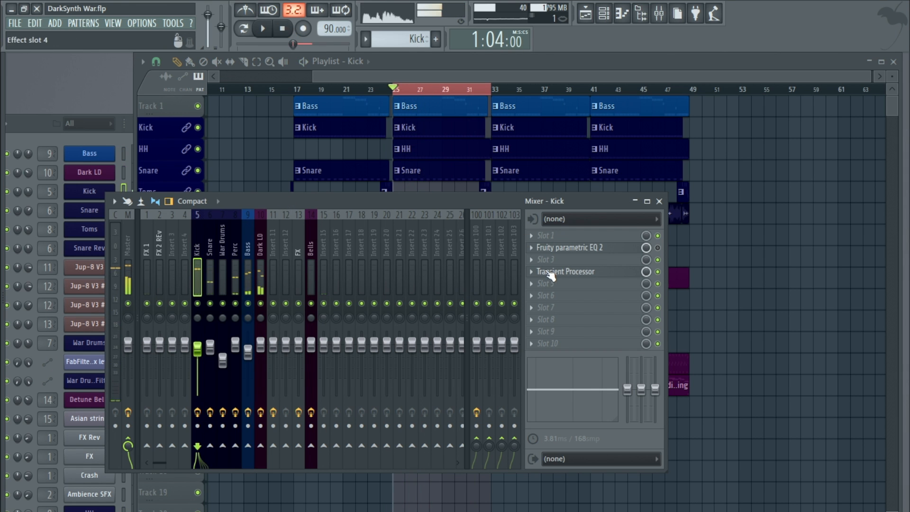
# - Open Fruity parametric EQ 2 on the Kick track and reset bands 1, 2, 4 and 5
pyautogui.click(590, 251)
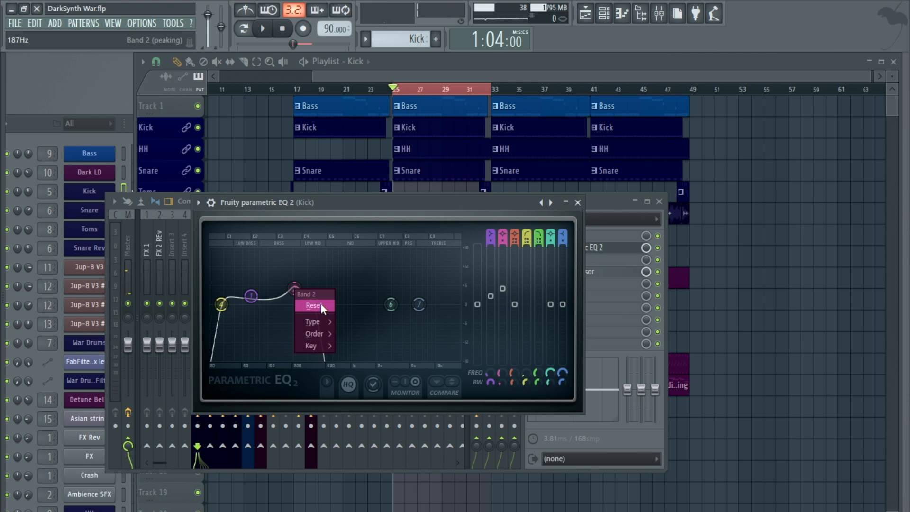
pyautogui.click(320, 305)
pyautogui.rightClick(314, 306)
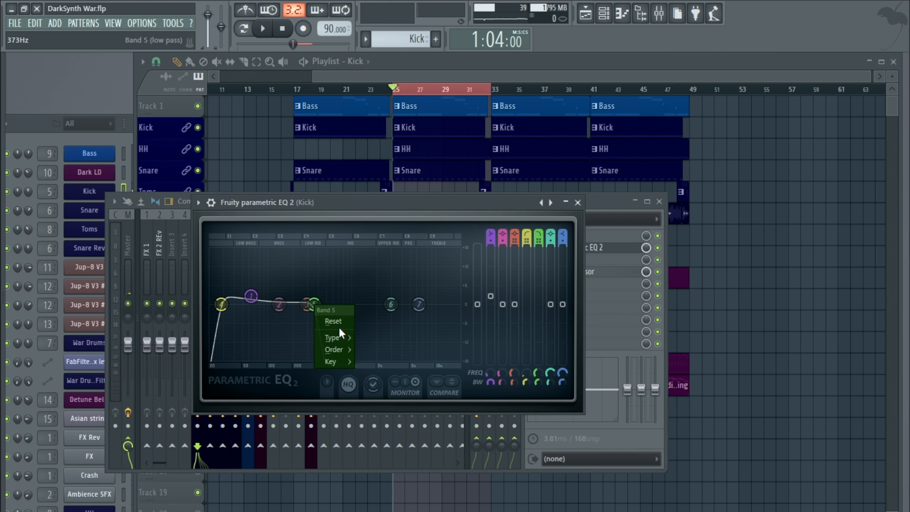
pyautogui.click(334, 321)
pyautogui.rightClick(251, 297)
pyautogui.click(268, 313)
pyautogui.rightClick(221, 305)
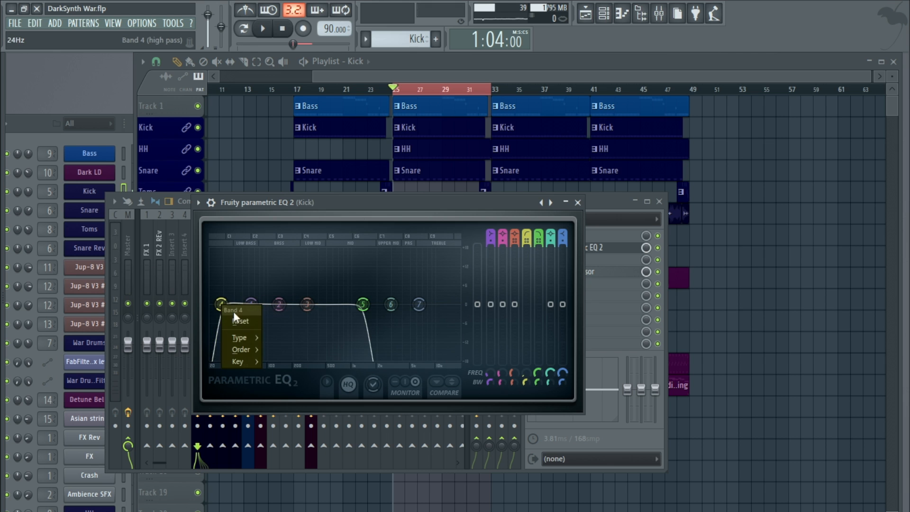
pyautogui.click(240, 322)
pyautogui.rightClick(363, 304)
pyautogui.click(383, 317)
pyautogui.rightClick(333, 304)
pyautogui.click(350, 321)
# - Move the band 4 high pass down to the low end and the band 5 low pass up into the treble
pyautogui.moveTo(333, 305); pyautogui.dragTo(208, 305)
pyautogui.moveTo(362, 304); pyautogui.dragTo(445, 304)
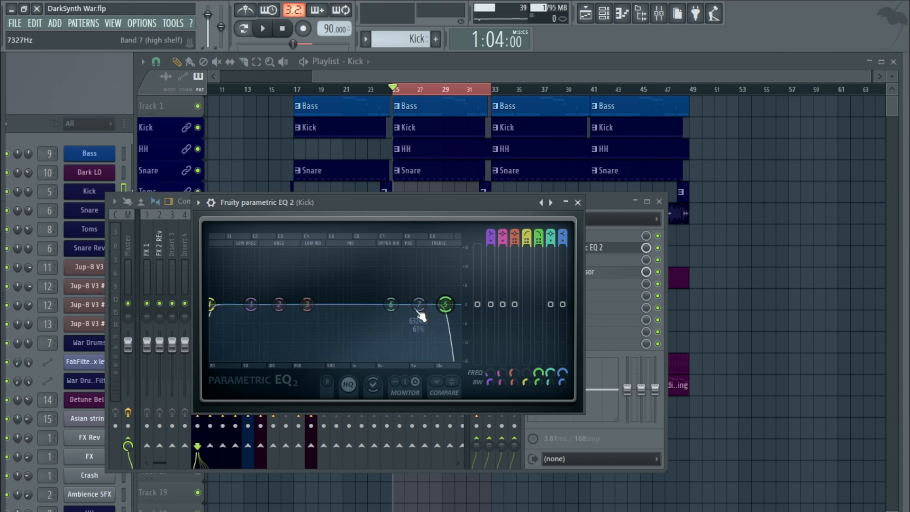
pyautogui.moveTo(213, 307); pyautogui.dragTo(229, 305)
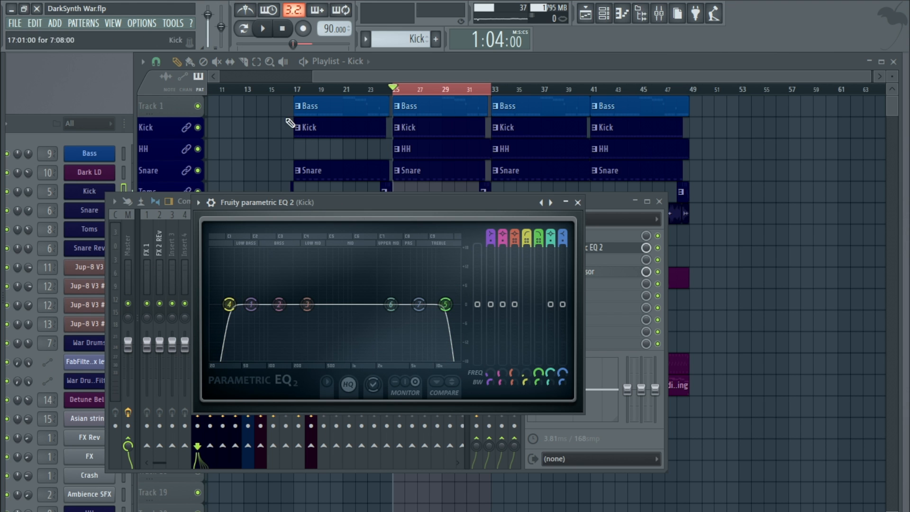
# - Boost EQ band 2 slightly at about 200 Hz during playback, close the EQ and check the kick with Transient Processor enabled
pyautogui.click(263, 29)
pyautogui.moveTo(279, 304)
pyautogui.mouseDown()
pyautogui.moveTo(282, 294)
pyautogui.moveTo(294, 297)
pyautogui.mouseUp()
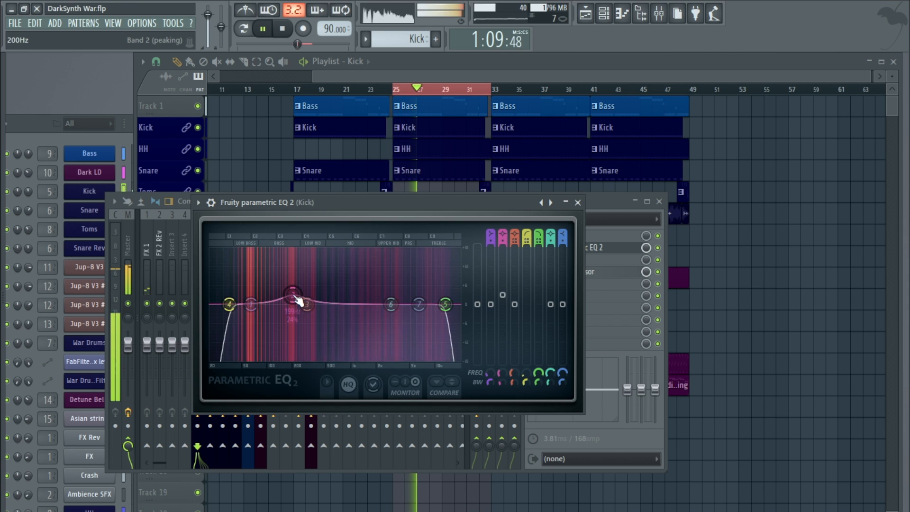
pyautogui.click(578, 202)
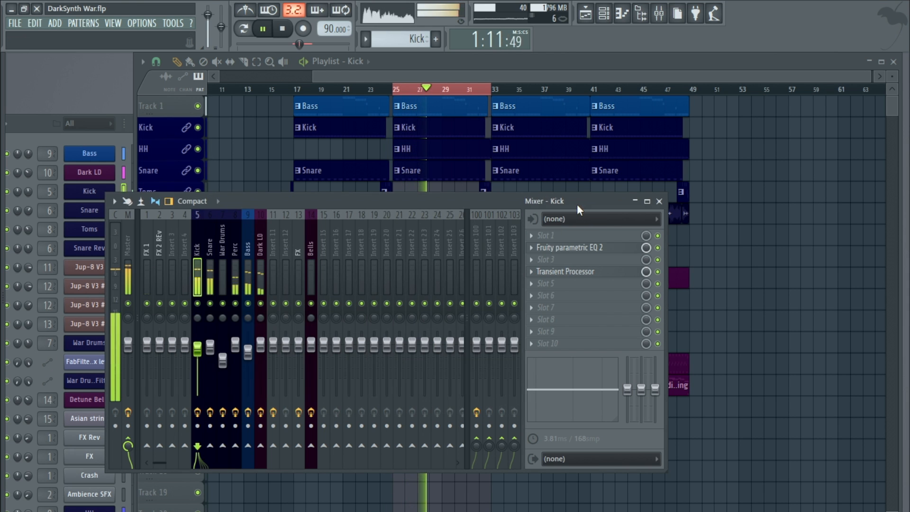
pyautogui.click(658, 271)
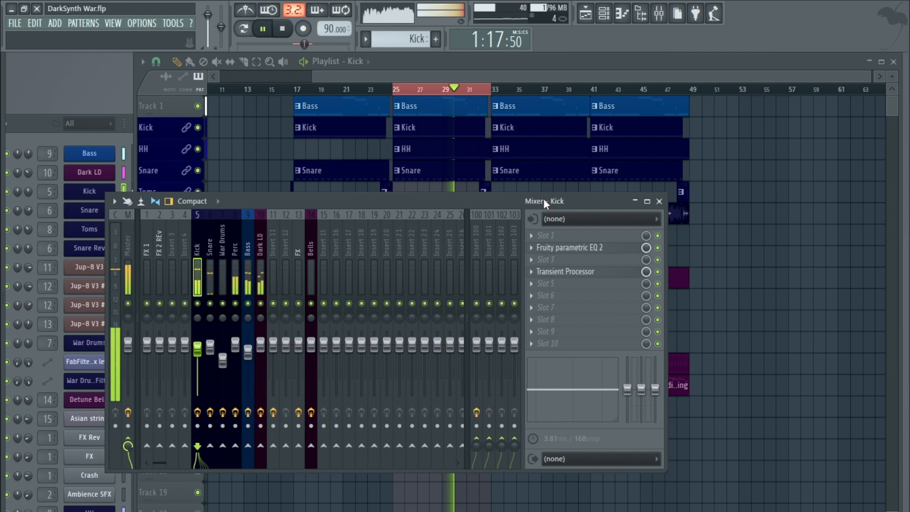
# - Replay the looped section from bar 25 to check the full mix, close the mixer and stop playback
pyautogui.click(283, 29)
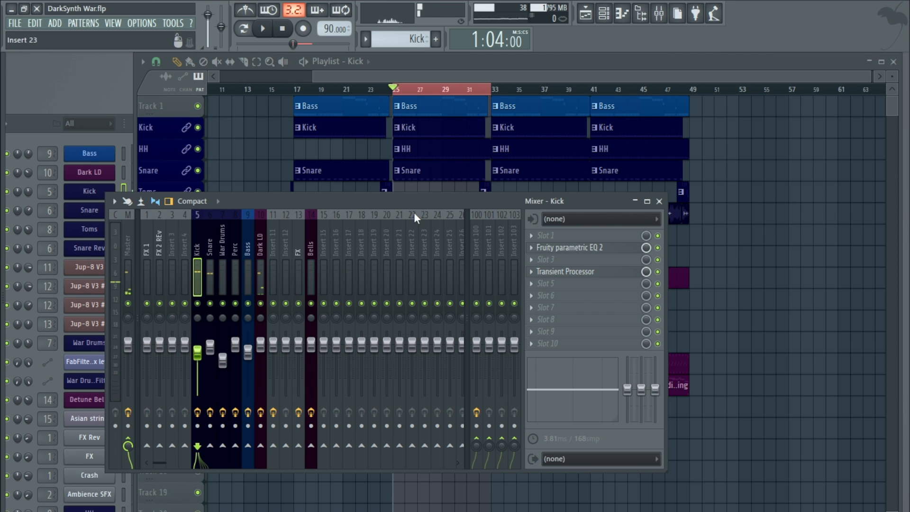
pyautogui.click(264, 28)
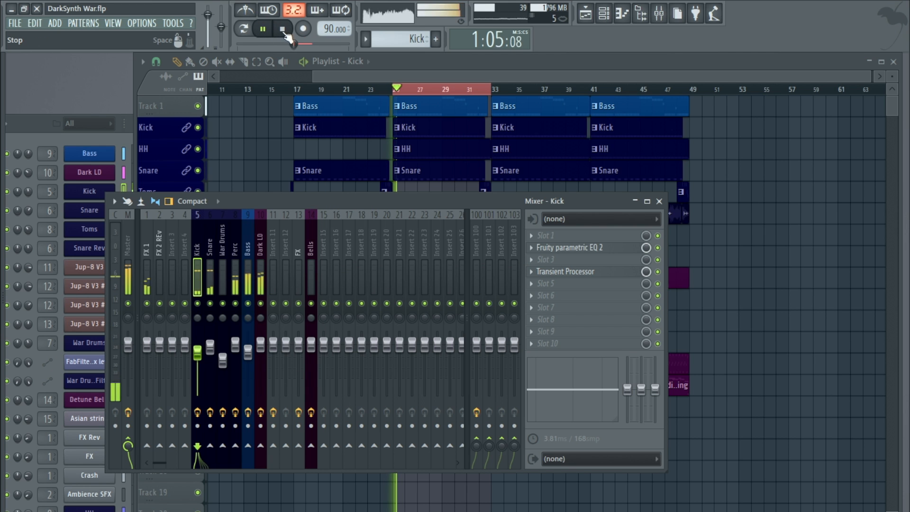
pyautogui.click(282, 29)
pyautogui.click(265, 29)
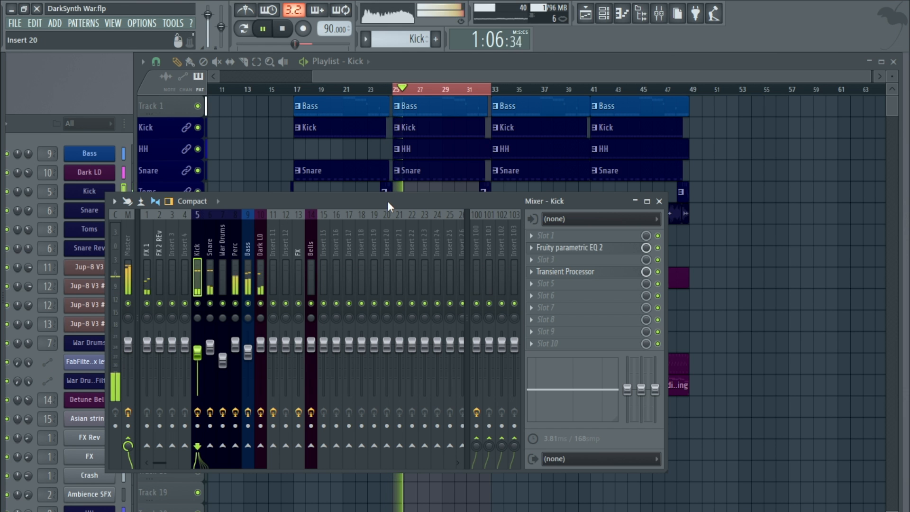
pyautogui.click(658, 201)
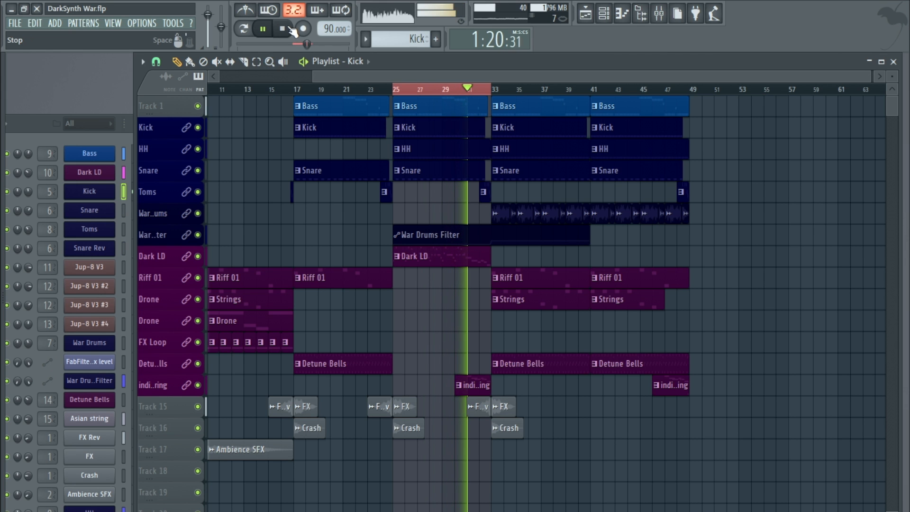
pyautogui.press('space')
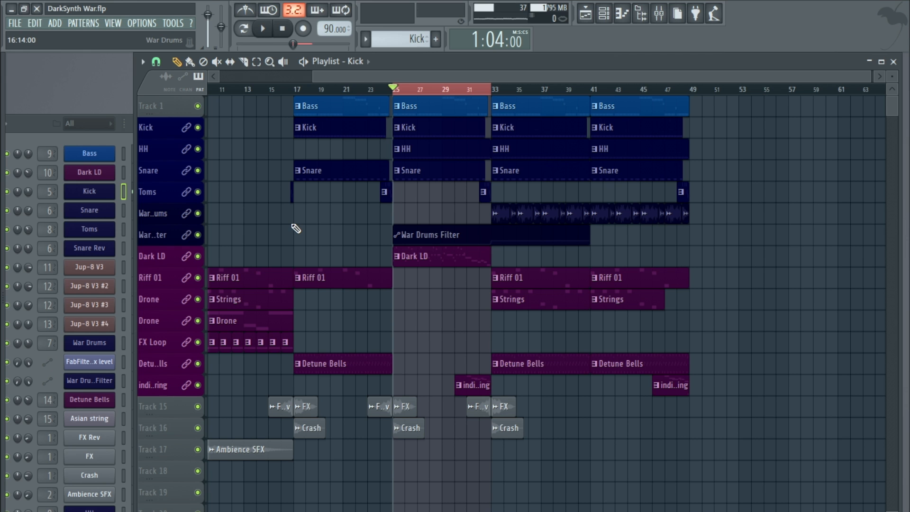
# - Reopen the mixer and review the Fruity parametric EQ 2 and Transient Processor settings on the Kick track
pyautogui.click(120, 27)
pyautogui.click(123, 79)
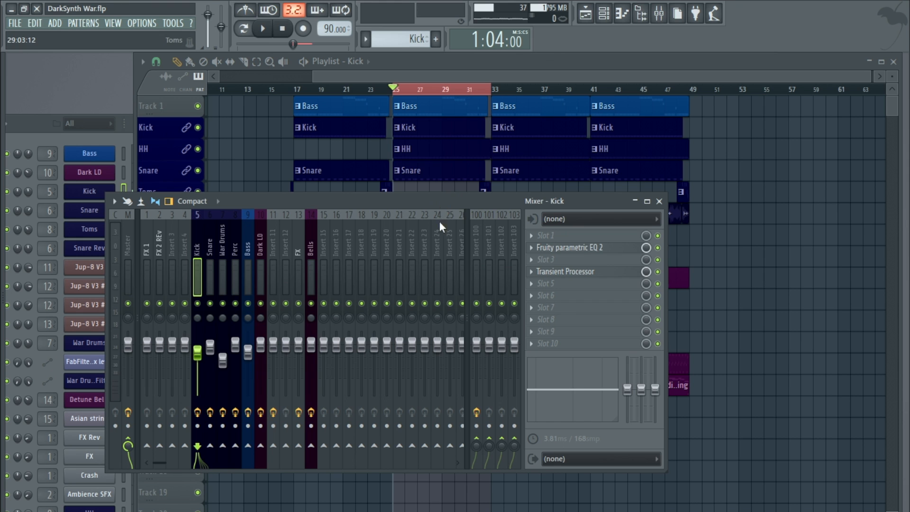
pyautogui.click(594, 248)
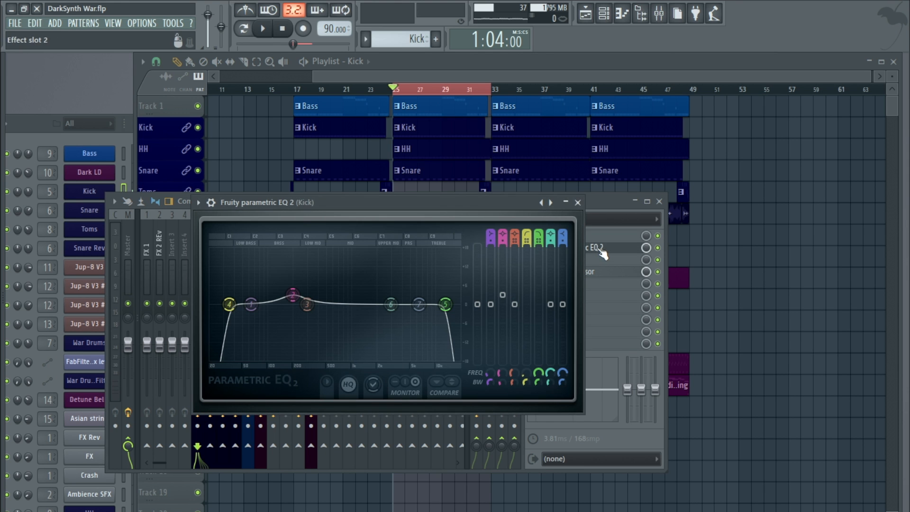
pyautogui.click(565, 203)
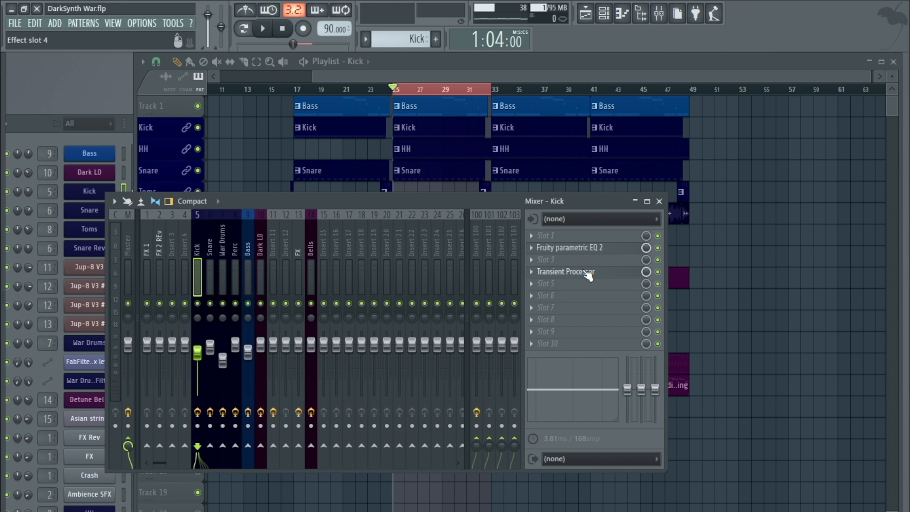
pyautogui.click(588, 273)
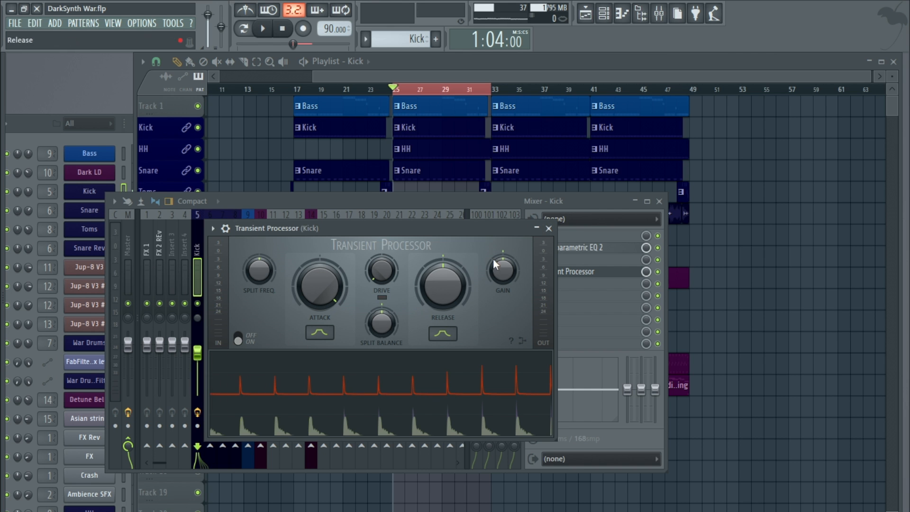
pyautogui.click(550, 229)
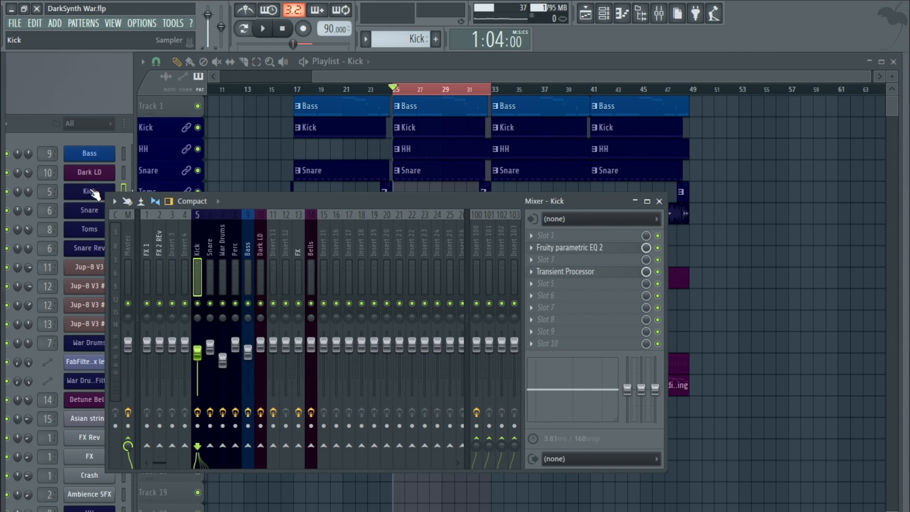
# - Inspect the Kick channel's sample waveform, then close the channel settings and the mixer
pyautogui.click(92, 192)
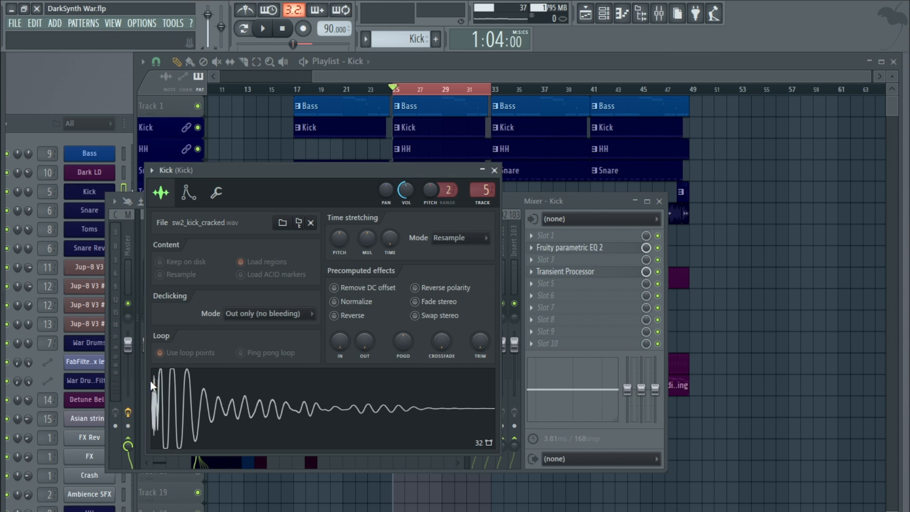
pyautogui.click(499, 172)
pyautogui.click(659, 201)
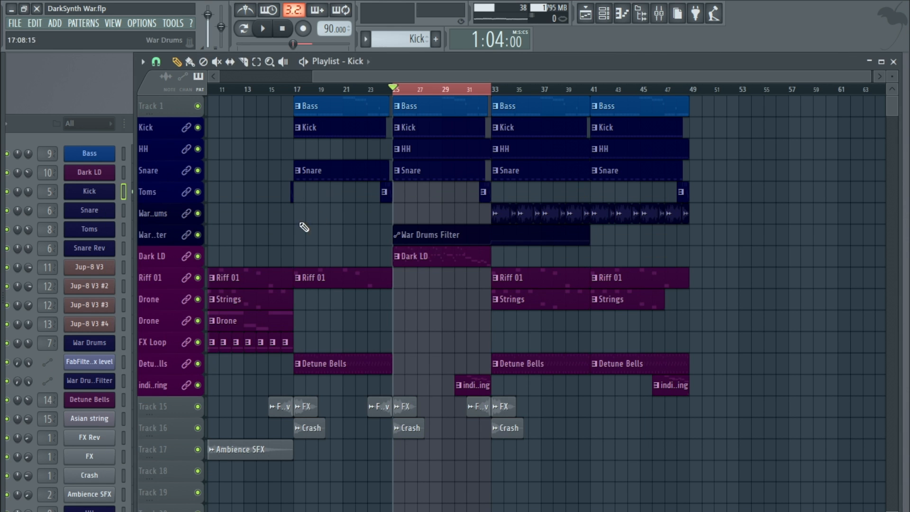
# - Reopen the mixer, view the War Drums effect chain and review Soundgoodizer on the Bass track
pyautogui.click(125, 28)
pyautogui.click(127, 87)
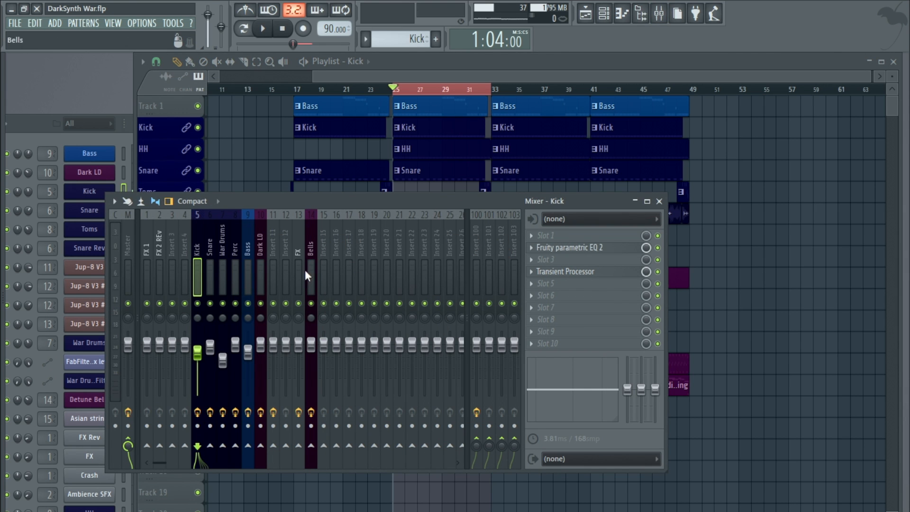
pyautogui.click(223, 240)
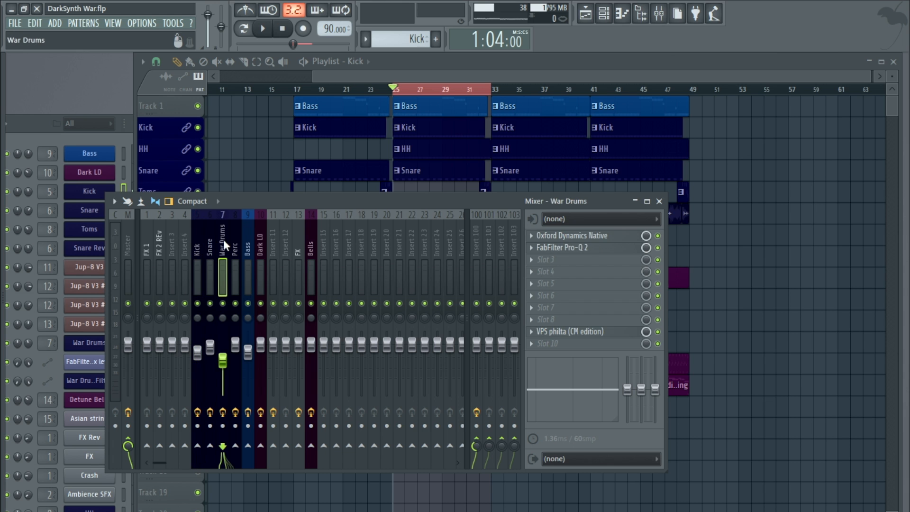
pyautogui.click(248, 240)
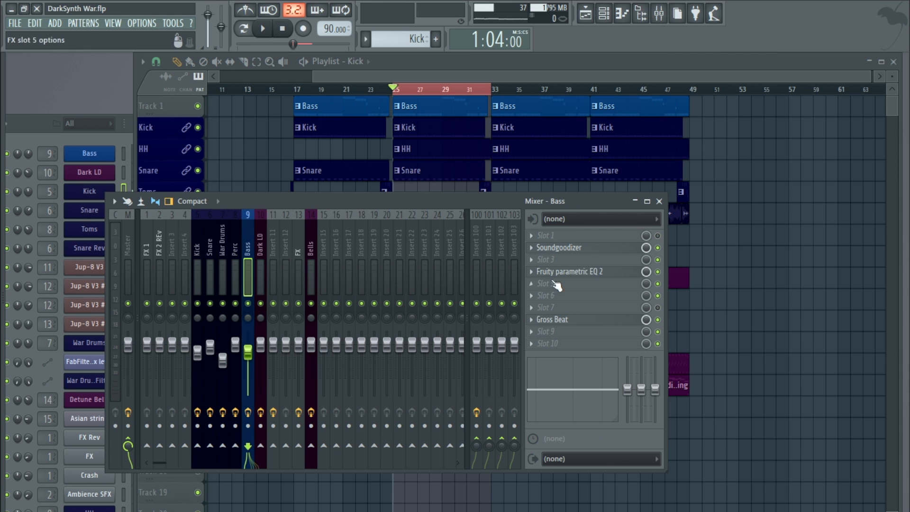
pyautogui.click(569, 249)
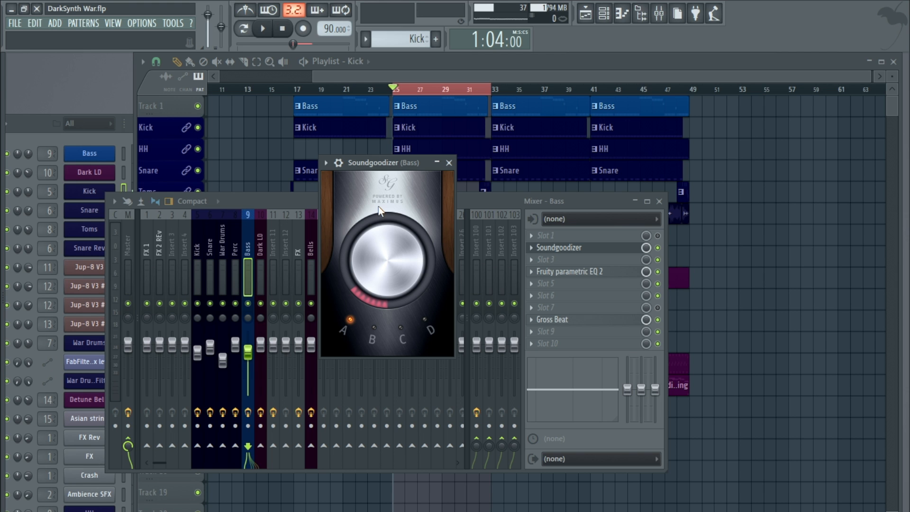
pyautogui.click(449, 163)
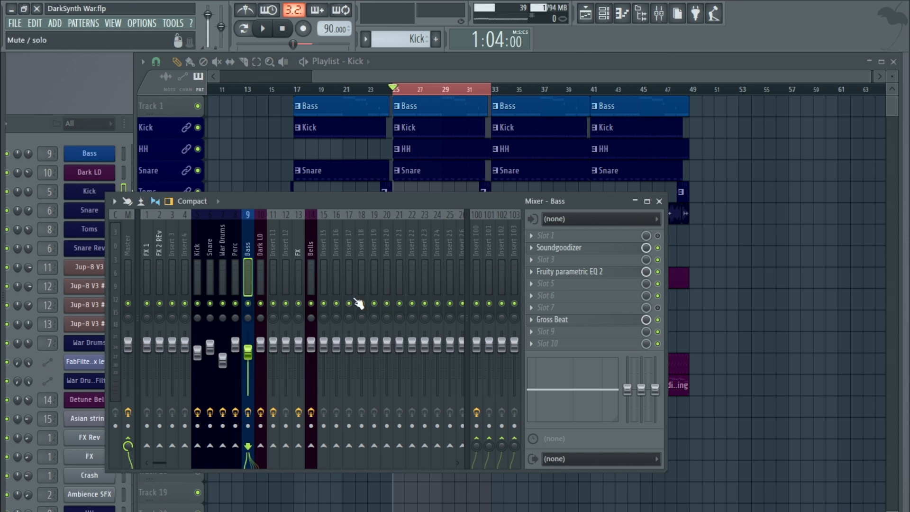
# - Review the high band compression curve in Maximus on the Dark LD track and close the plugin
pyautogui.click(260, 227)
pyautogui.click(573, 249)
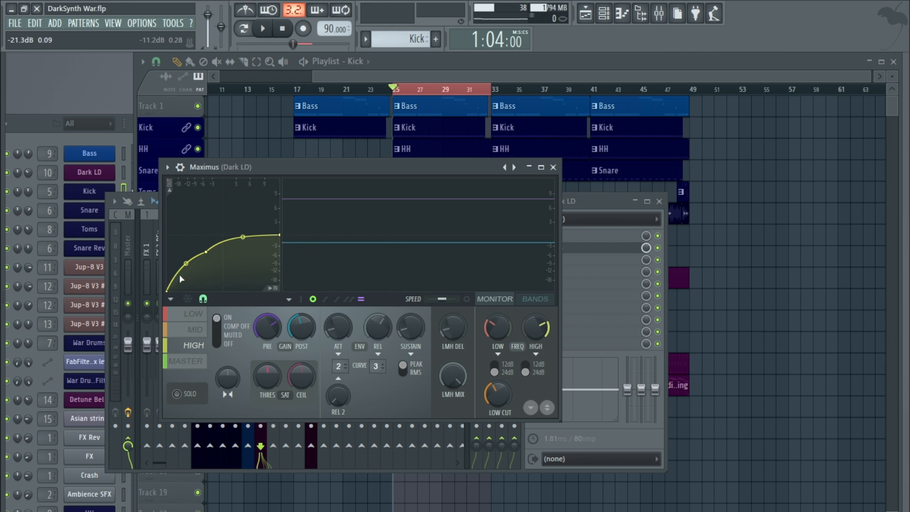
pyautogui.click(552, 167)
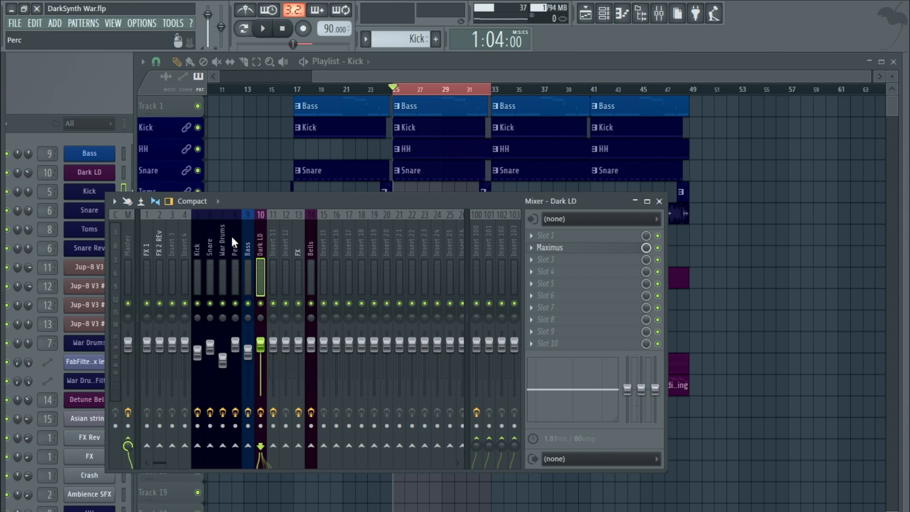
# - Look through the percussion tracks' effect chains, review Fruity Multiband Compressor on the Perc track and close the mixer
pyautogui.click(232, 248)
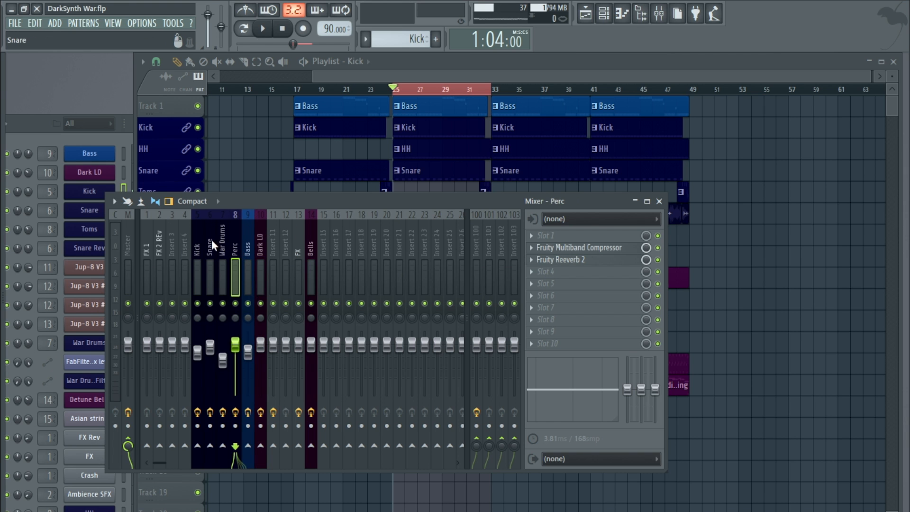
pyautogui.click(211, 241)
pyautogui.click(274, 250)
pyautogui.click(219, 245)
pyautogui.click(232, 248)
pyautogui.click(591, 249)
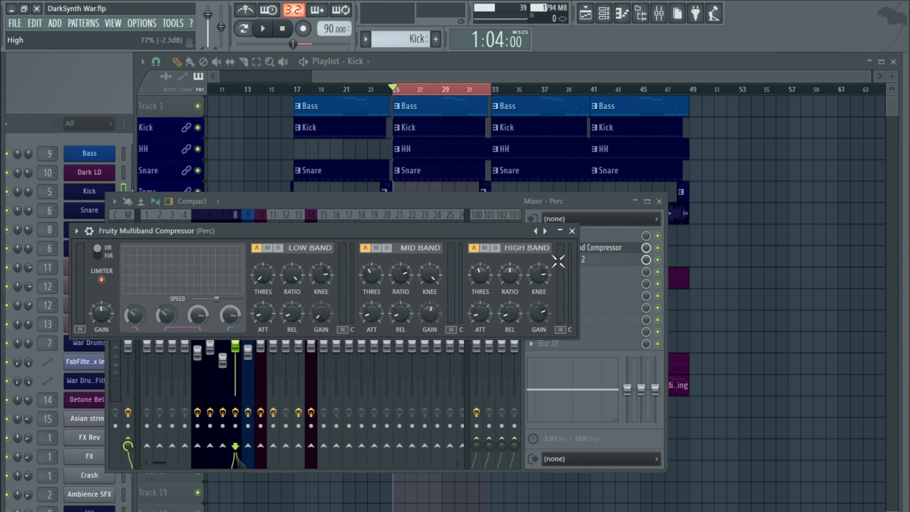
pyautogui.click(571, 231)
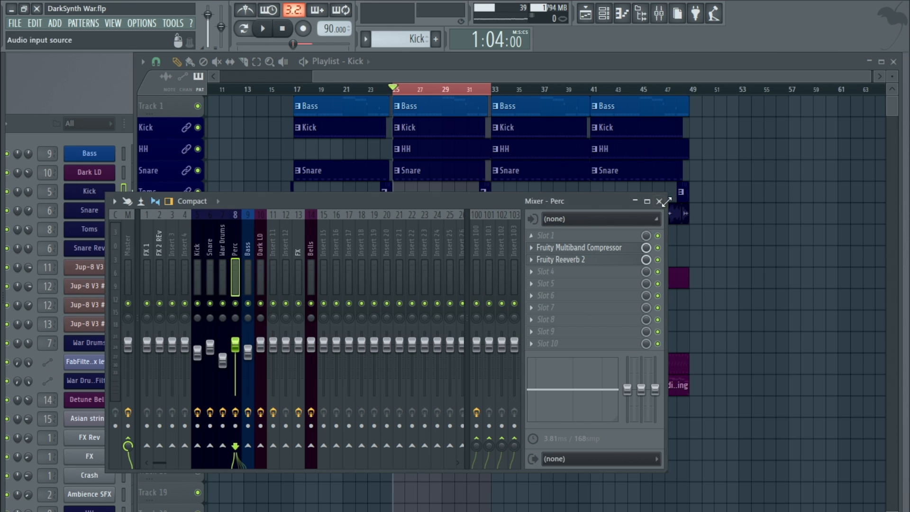
pyautogui.click(659, 201)
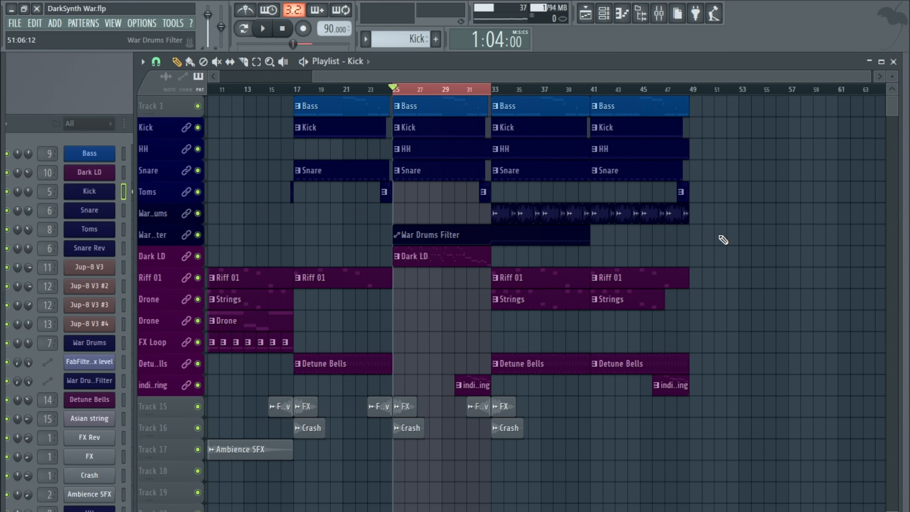